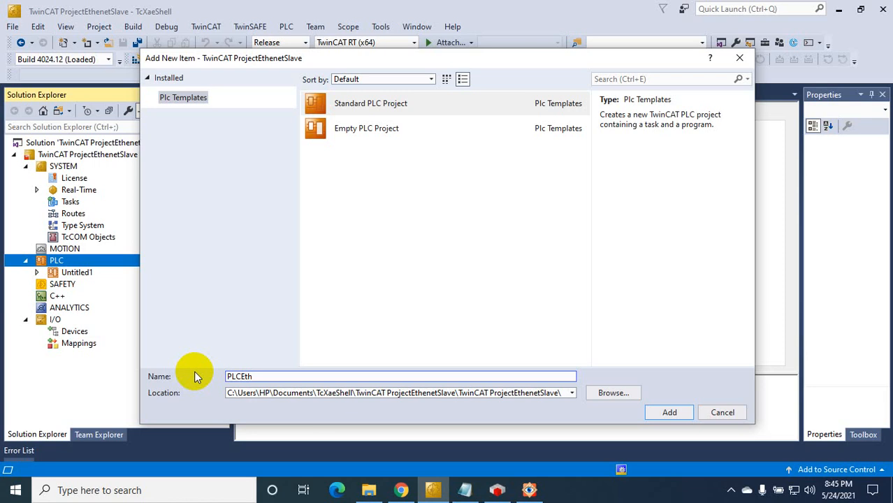
Step: Try to add a standard PLC project named PLCEthProg to the solution
{"action": "type", "text": "Prog"}
{"action": "key", "text": "Return"}
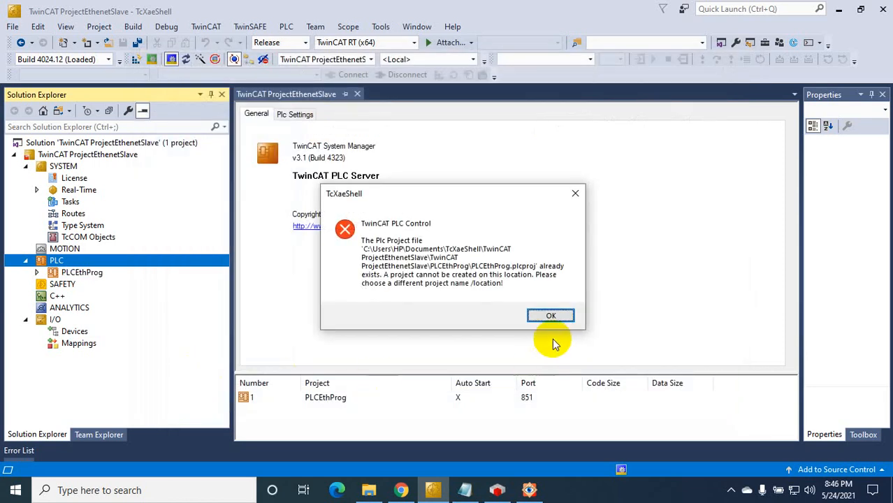
{"action": "left_click", "coordinate": [552, 317]}
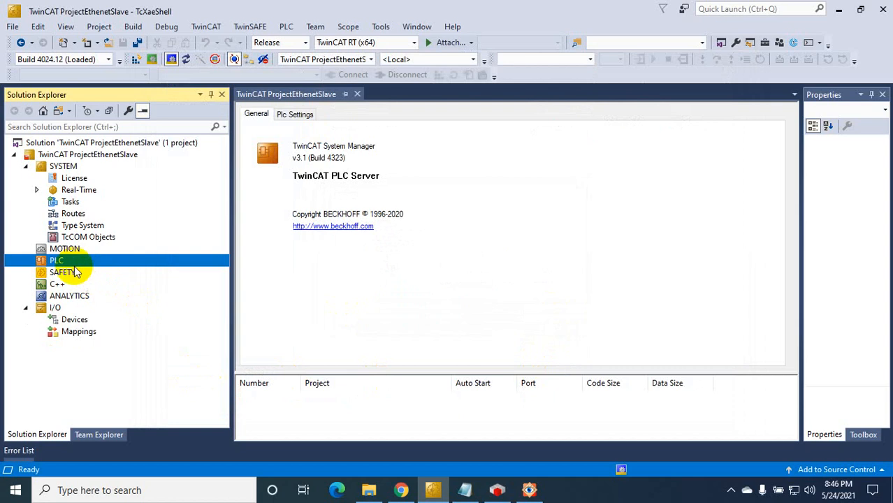
Step: Add a standard PLC project named PLCETH under the PLC node of the solution
{"action": "right_click", "coordinate": [67, 261]}
{"action": "left_click", "coordinate": [136, 271]}
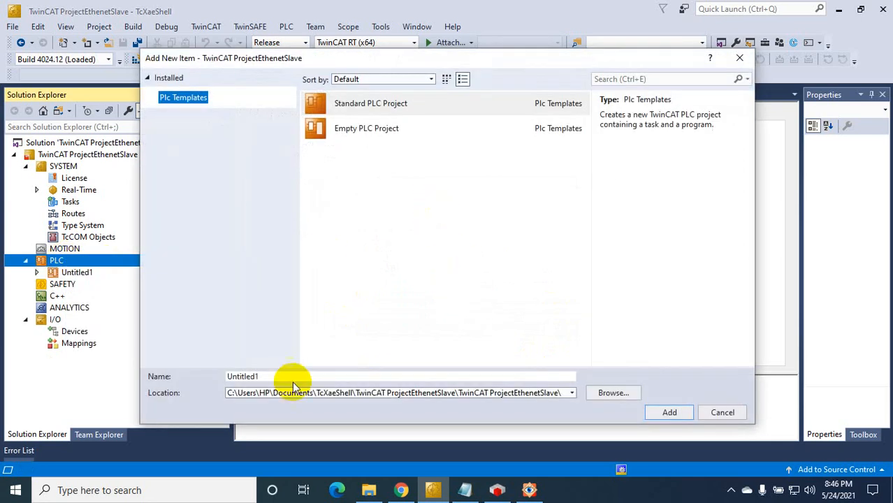
{"action": "left_click", "coordinate": [271, 376]}
{"action": "type", "text": "PLCETH"}
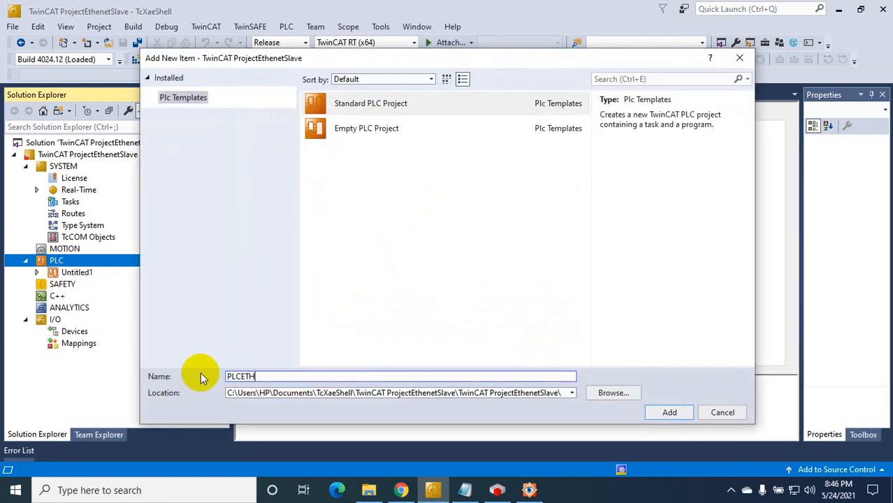
{"action": "left_click", "coordinate": [682, 417]}
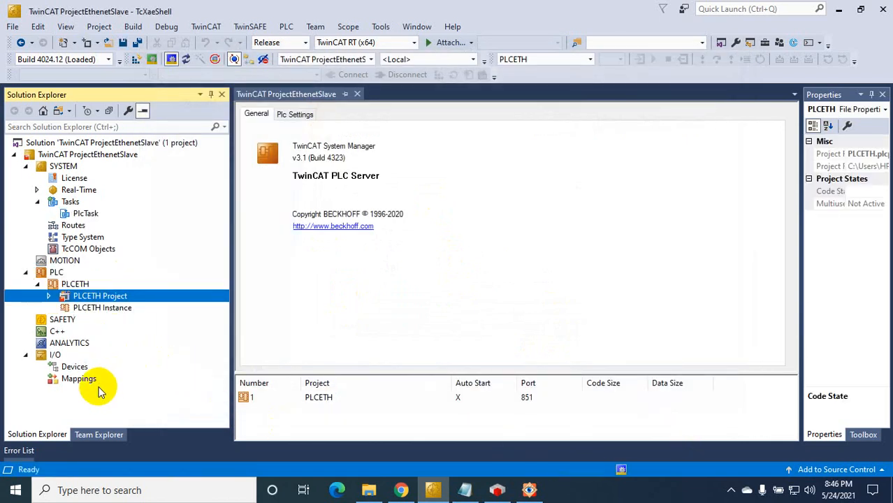
Step: Add an EtherNet/IP Adapter (Slave) device named Device 1 under the I/O devices
{"action": "left_click", "coordinate": [48, 296]}
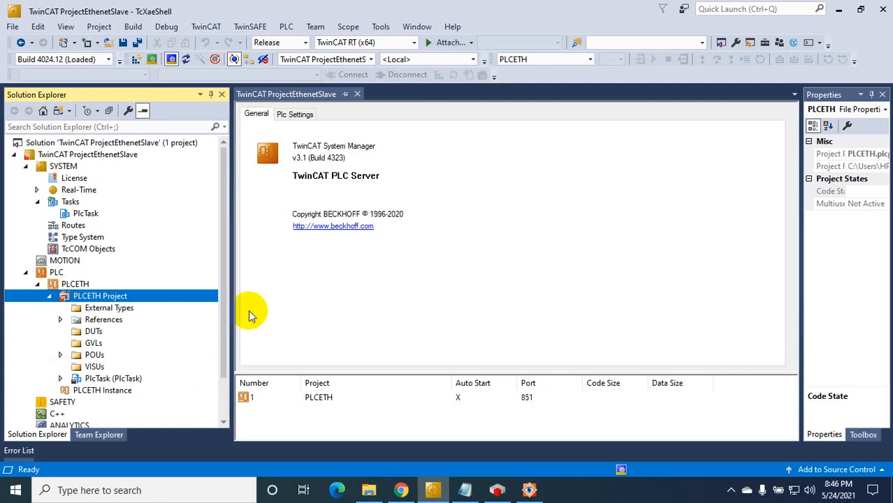
{"action": "left_click_drag", "start_coordinate": [225, 330], "coordinate": [225, 374]}
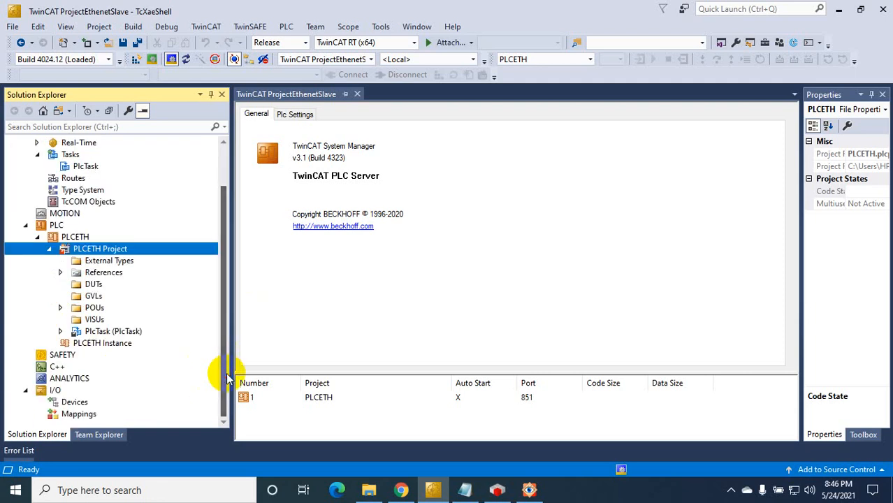
{"action": "left_click", "coordinate": [74, 403]}
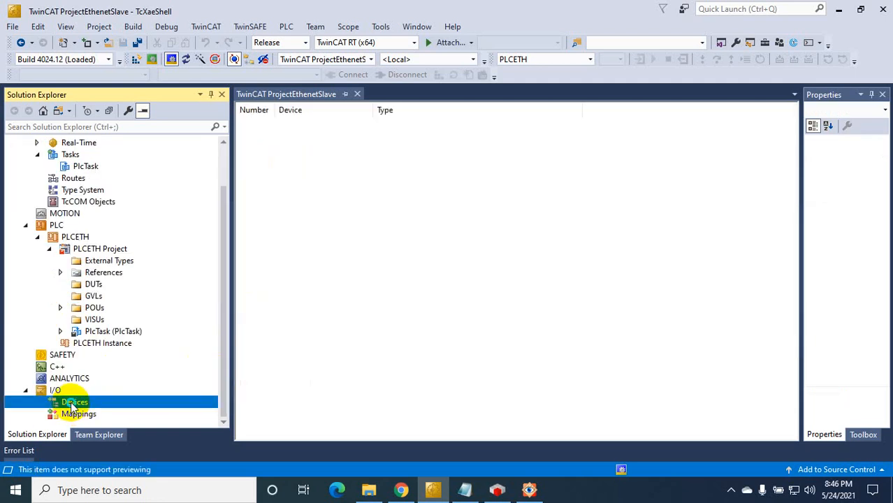
{"action": "right_click", "coordinate": [74, 403]}
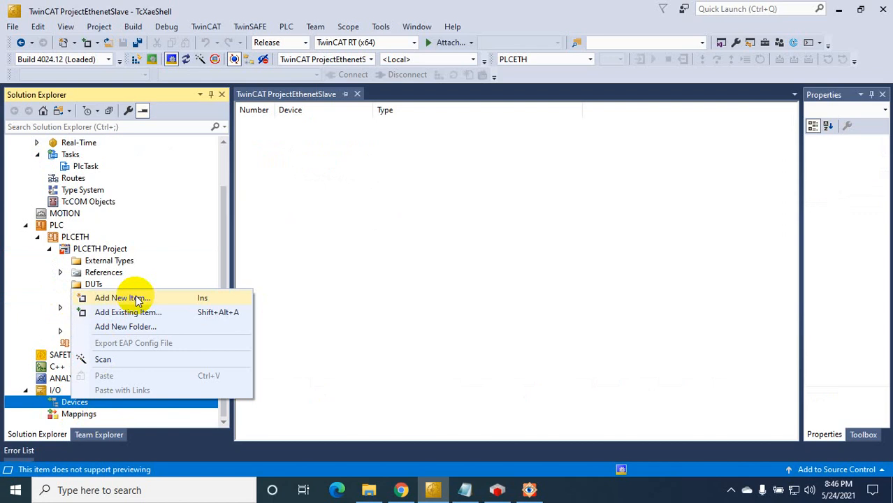
{"action": "left_click", "coordinate": [143, 299]}
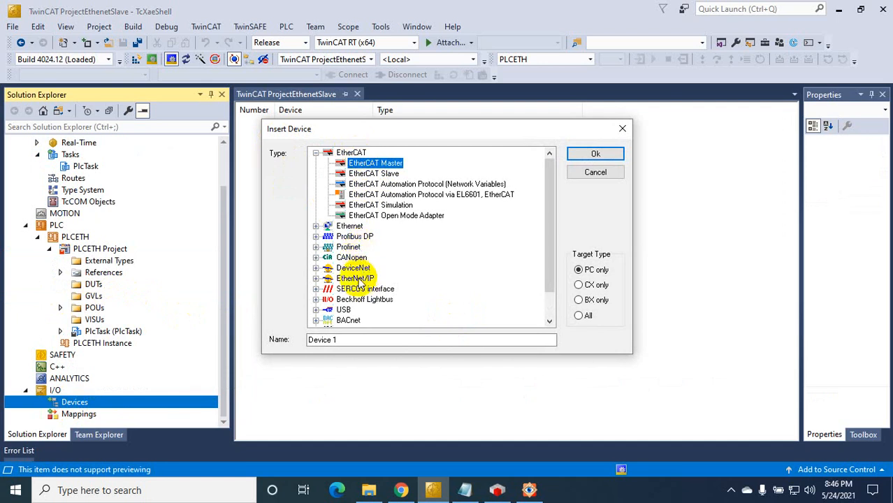
{"action": "left_click", "coordinate": [316, 279]}
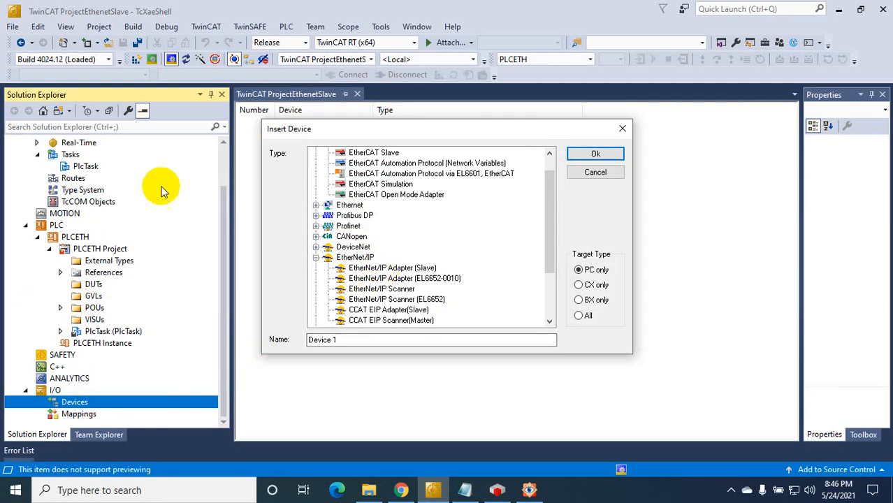
{"action": "left_click", "coordinate": [395, 273]}
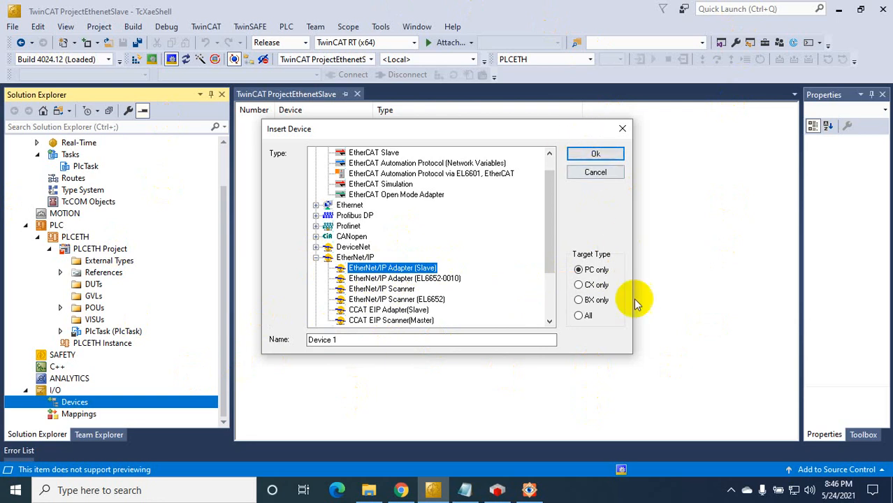
{"action": "left_click", "coordinate": [591, 153]}
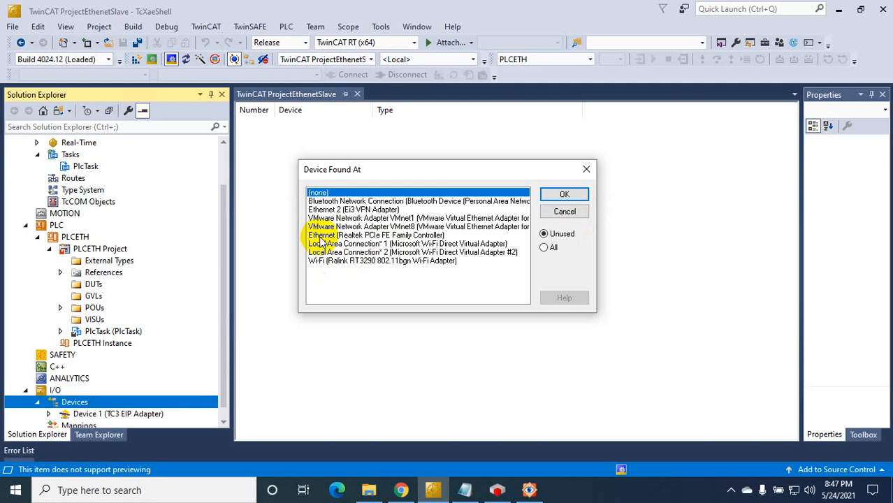
Step: Assign the Ethernet (Realtek PCIe FE Family Controller) network port to the new EtherNet/IP adapter device
{"action": "left_click", "coordinate": [364, 236]}
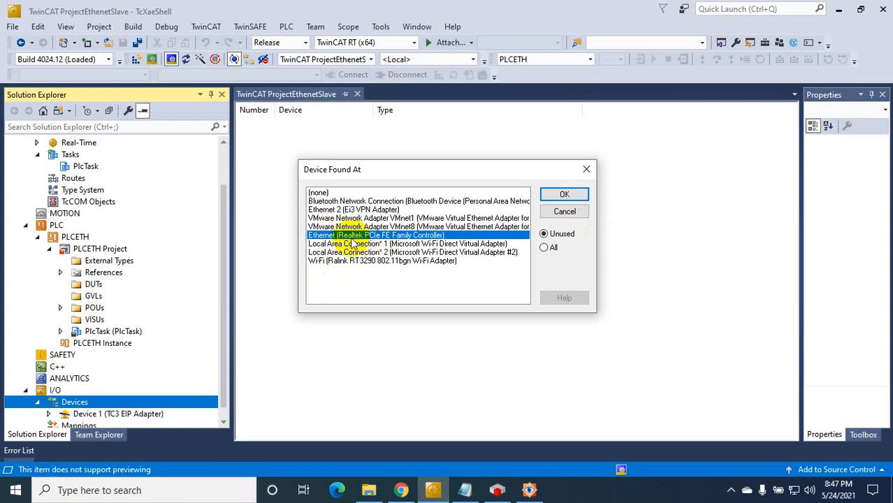
{"action": "left_click", "coordinate": [529, 490]}
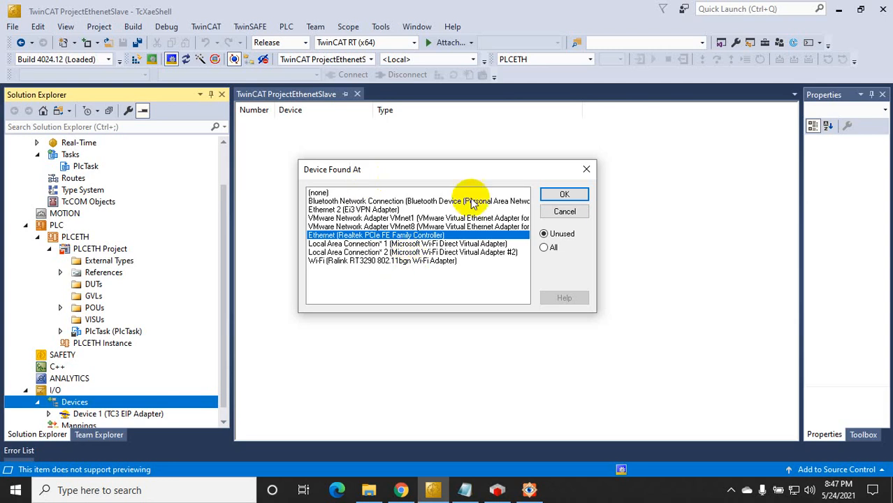
{"action": "left_click", "coordinate": [564, 195]}
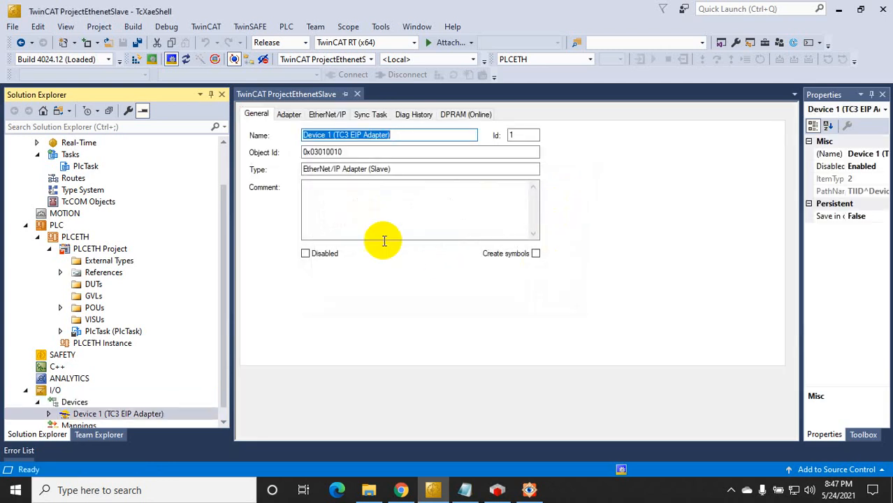
Step: Search for network adapters in Device 1's adapter settings and reselect Ethernet (Realtek PCIe FE Family Controller)
{"action": "left_click", "coordinate": [288, 115]}
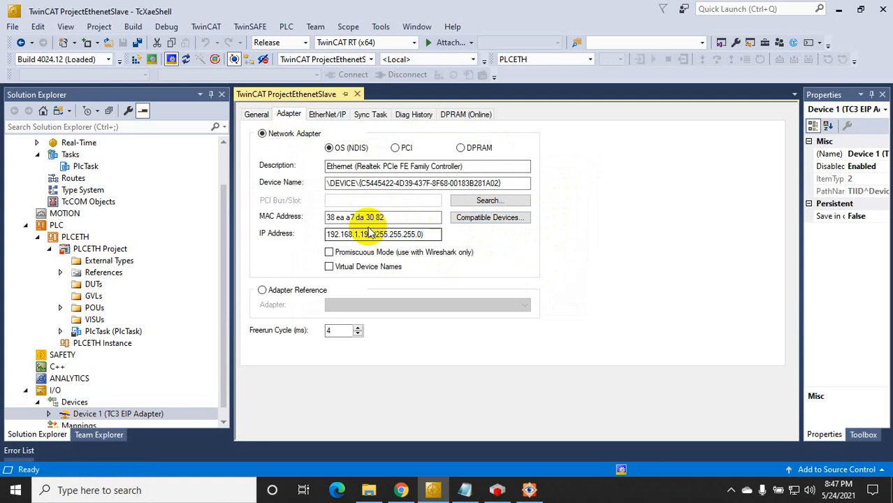
{"action": "left_click", "coordinate": [498, 200]}
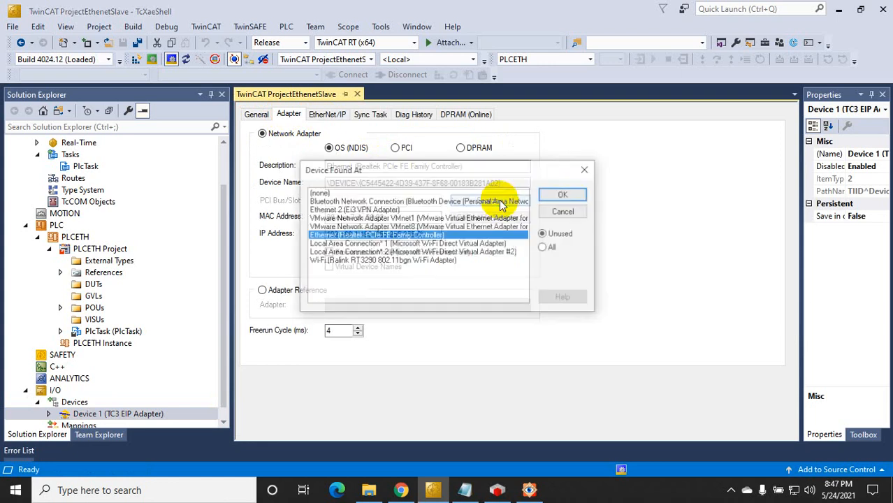
{"action": "left_click", "coordinate": [563, 195]}
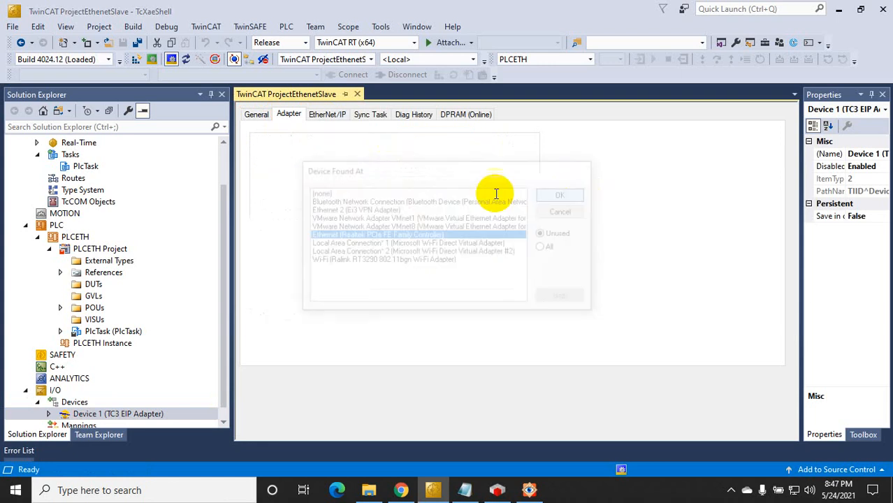
Step: Check the Realtek PCIe FE Family Controller in the list of real-time Ethernet compatible devices
{"action": "left_click", "coordinate": [208, 27]}
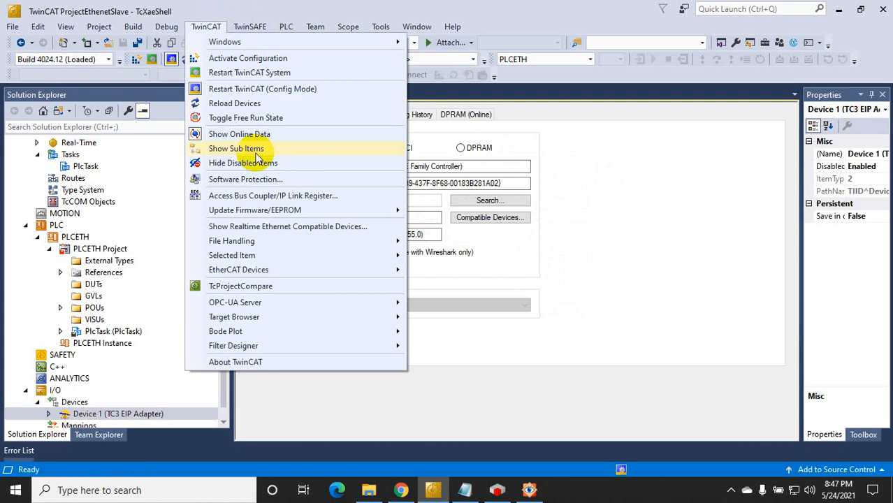
{"action": "left_click", "coordinate": [263, 230]}
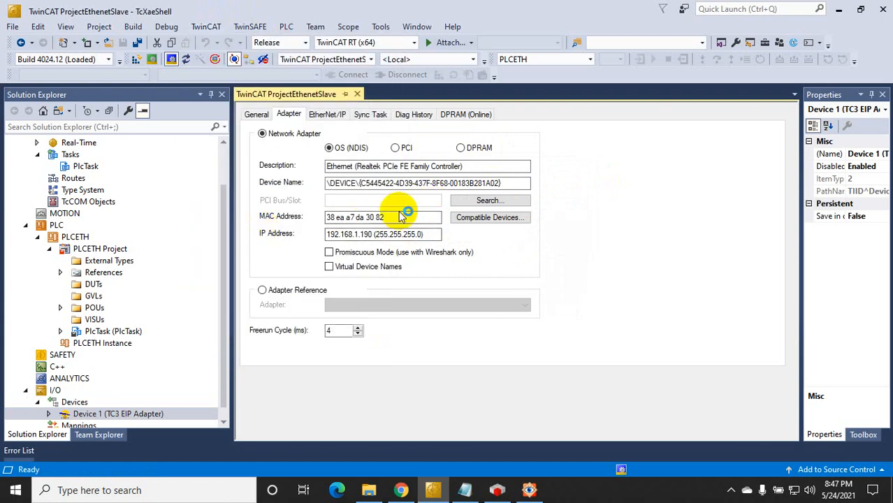
{"action": "left_click", "coordinate": [344, 165]}
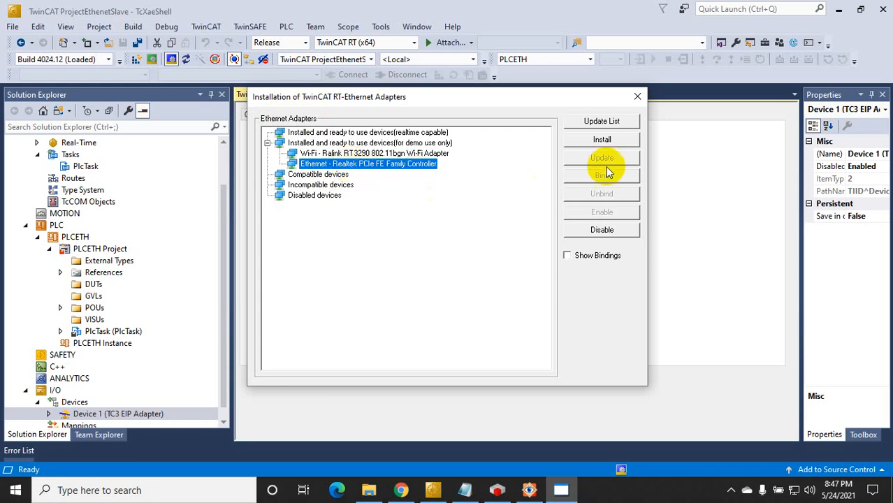
{"action": "left_click", "coordinate": [637, 96]}
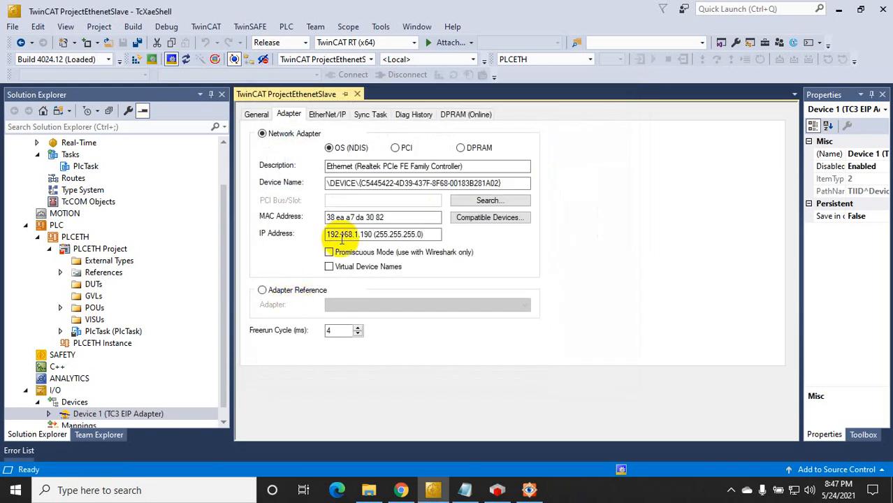
Step: Open the settings of Box 1 (TC EtherNet/IP Slave) under Device 1 and expand Slave Settings 8000:0
{"action": "left_click_drag", "start_coordinate": [219, 300], "coordinate": [220, 340]}
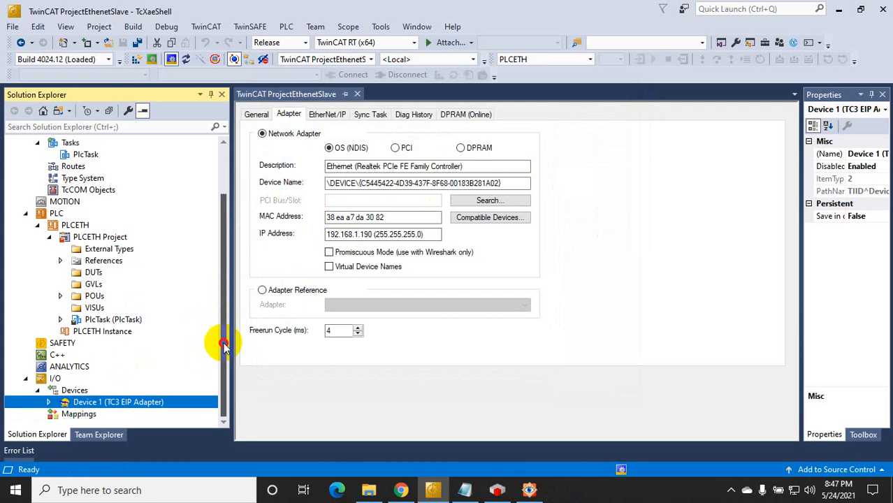
{"action": "left_click", "coordinate": [49, 402]}
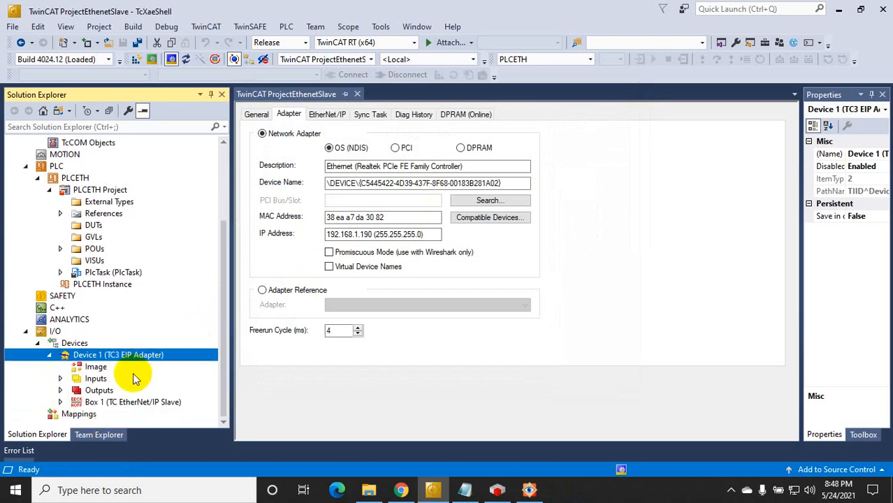
{"action": "left_click", "coordinate": [60, 402]}
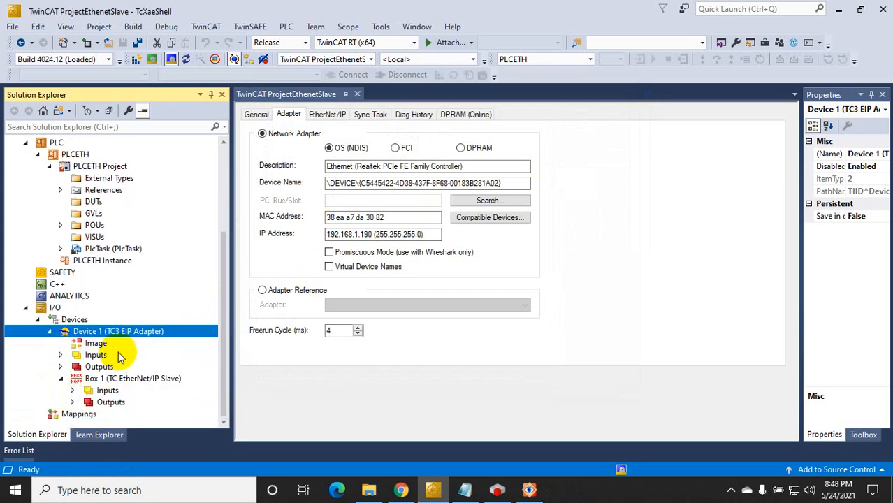
{"action": "left_click", "coordinate": [124, 381]}
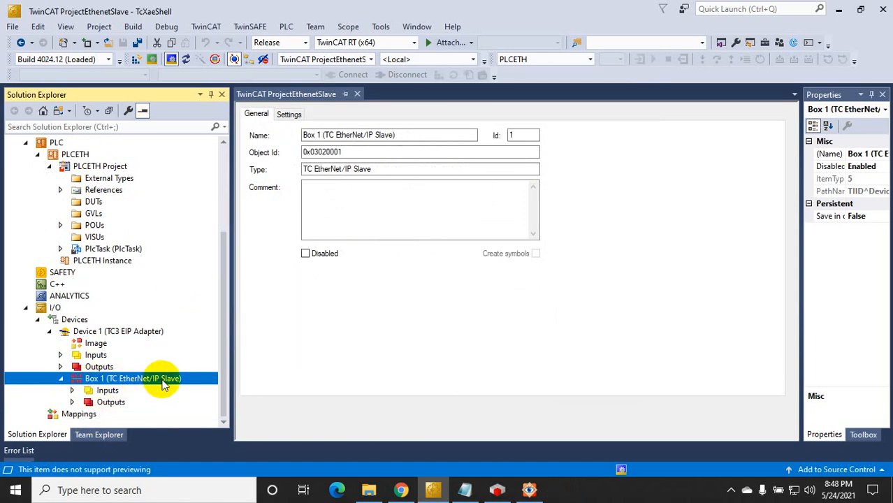
{"action": "left_click", "coordinate": [292, 116]}
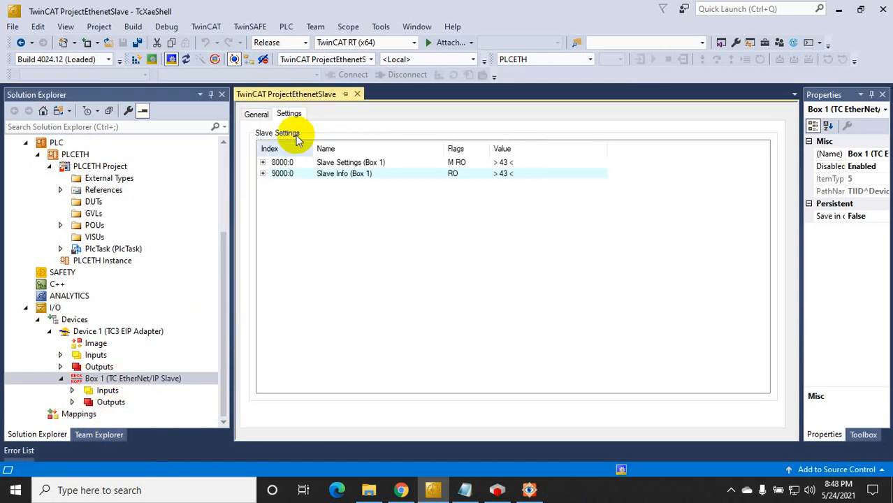
{"action": "left_click", "coordinate": [263, 162]}
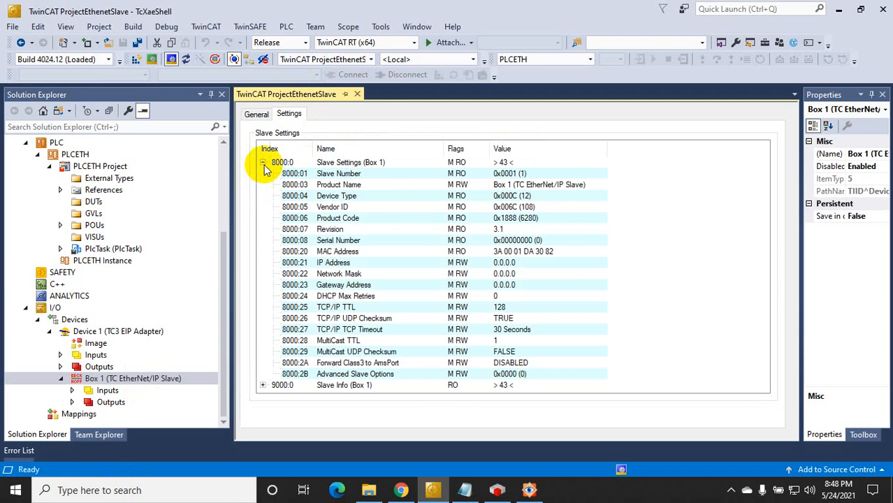
{"action": "left_click", "coordinate": [278, 161]}
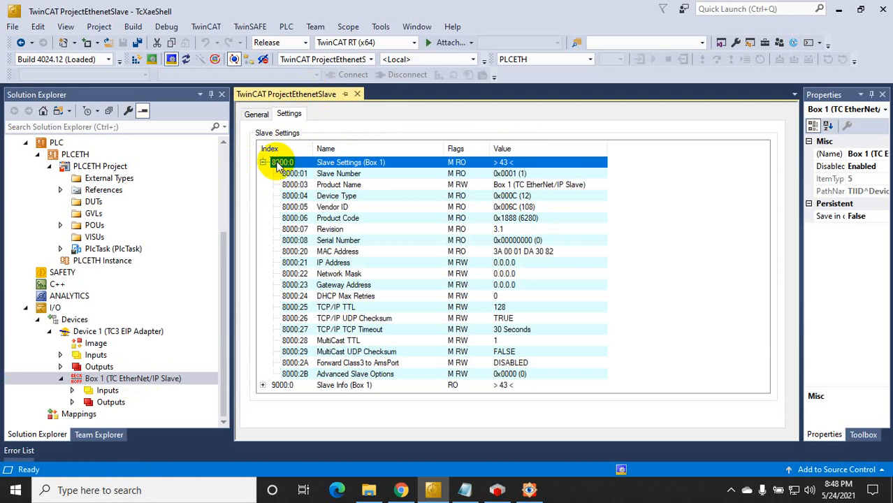
Step: Consult the network diagram image for the slave's virtual IP and set Box 1's IP Address (8000:21) to 192.168.1.150
{"action": "left_click", "coordinate": [297, 263]}
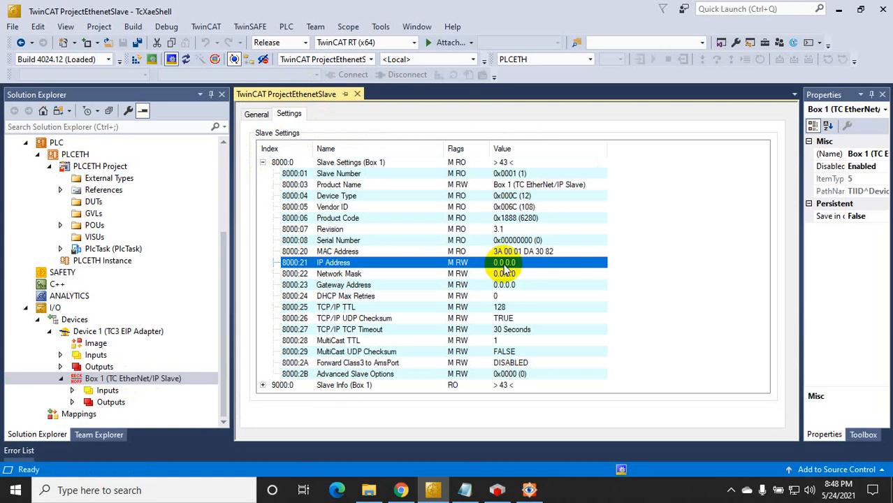
{"action": "left_click", "coordinate": [528, 490]}
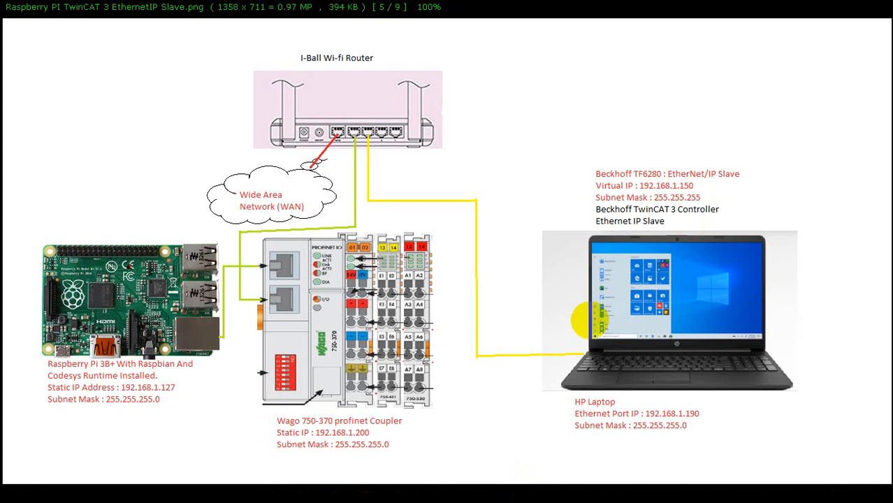
{"action": "key", "text": "alt+Tab"}
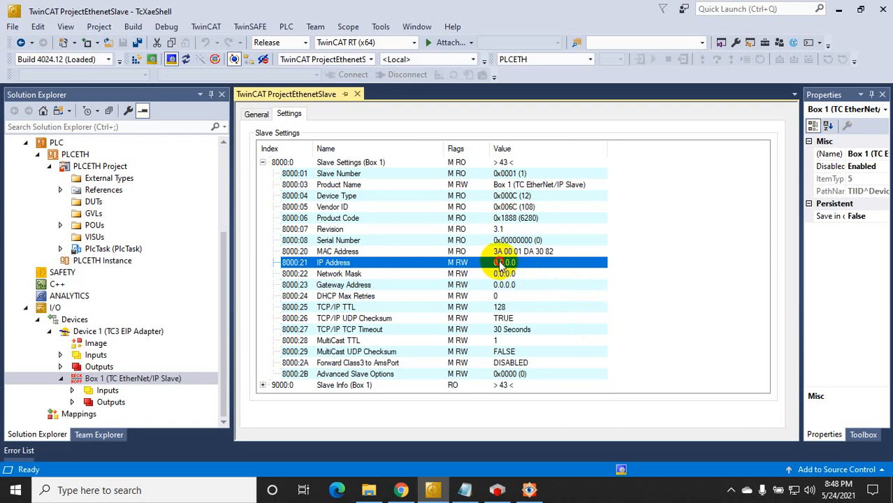
{"action": "double_click", "coordinate": [501, 264]}
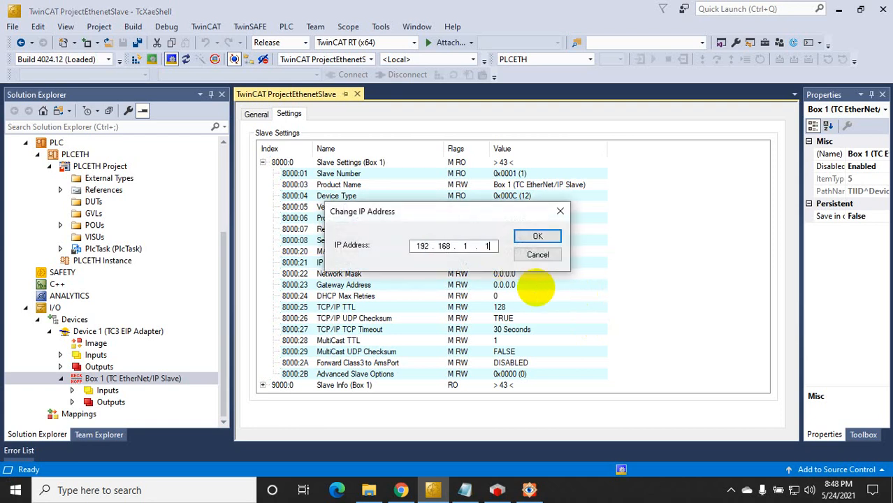
{"action": "left_click", "coordinate": [536, 237]}
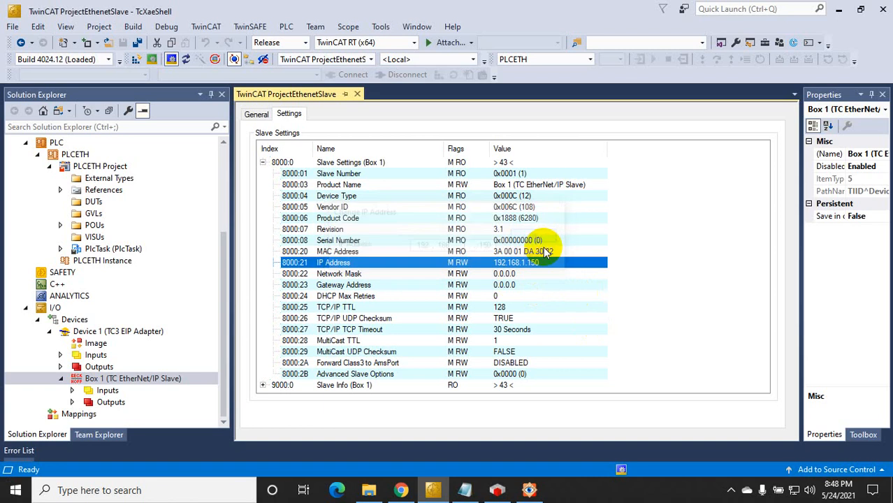
Step: Set Box 1's Network Mask (8000:22) to 255.255.255.0 and its Gateway Address (8000:23) to 192.168.1.1
{"action": "double_click", "coordinate": [512, 274]}
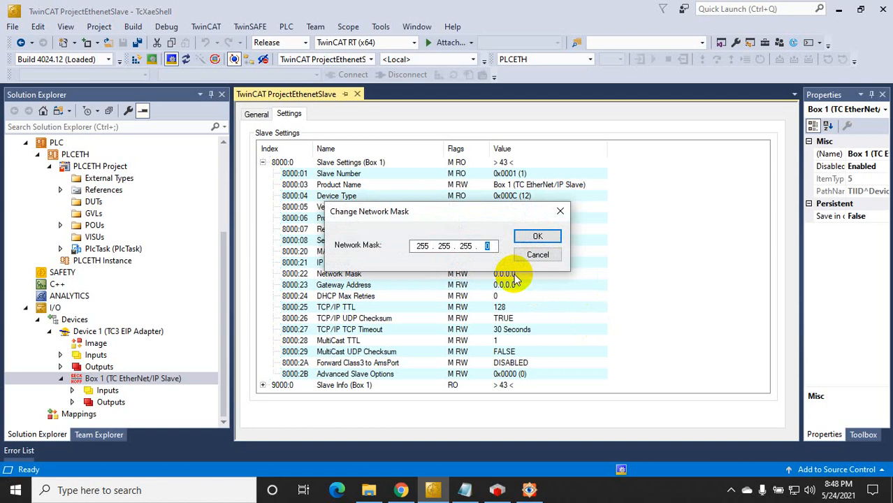
{"action": "left_click", "coordinate": [537, 237]}
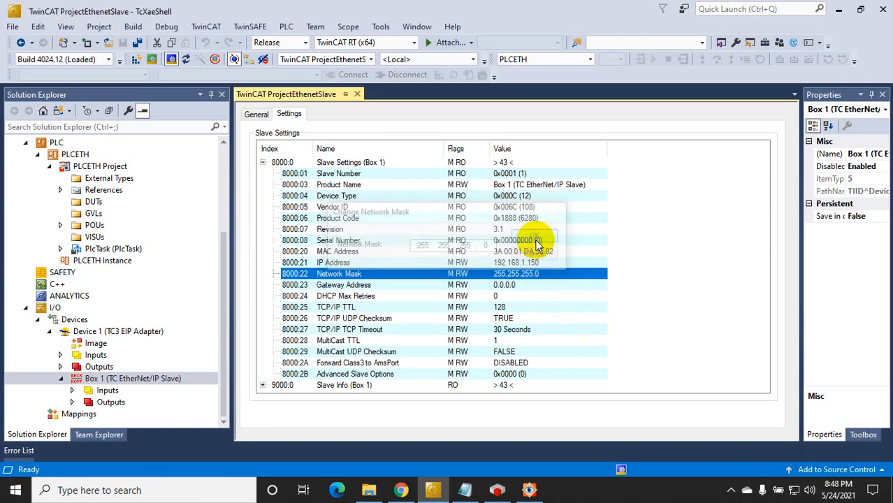
{"action": "double_click", "coordinate": [505, 285]}
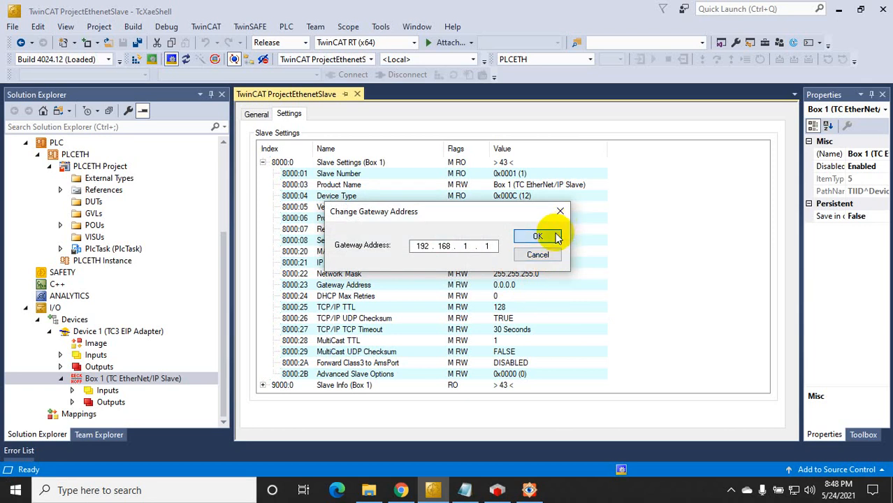
{"action": "left_click", "coordinate": [552, 237]}
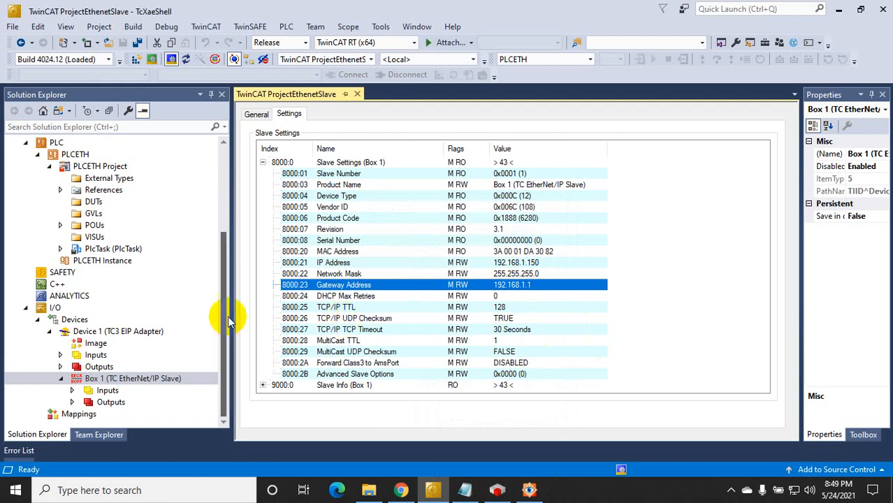
Step: Append an IO Assembly to Box 1 (TC EtherNet/IP Slave) and expand the assembly's Inputs and Outputs
{"action": "mouse_move", "coordinate": [221, 302]}
{"action": "left_mouse_down"}
{"action": "mouse_move", "coordinate": [223, 262]}
{"action": "mouse_move", "coordinate": [224, 314]}
{"action": "left_mouse_up"}
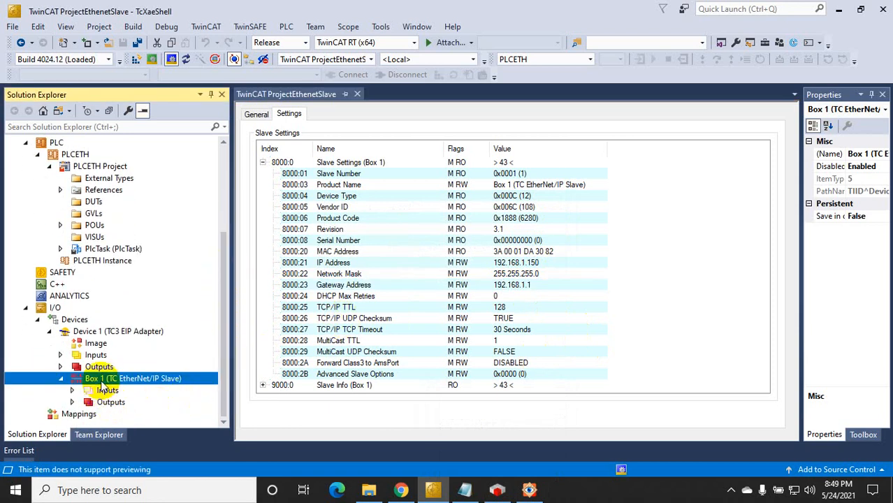
{"action": "right_click", "coordinate": [103, 385]}
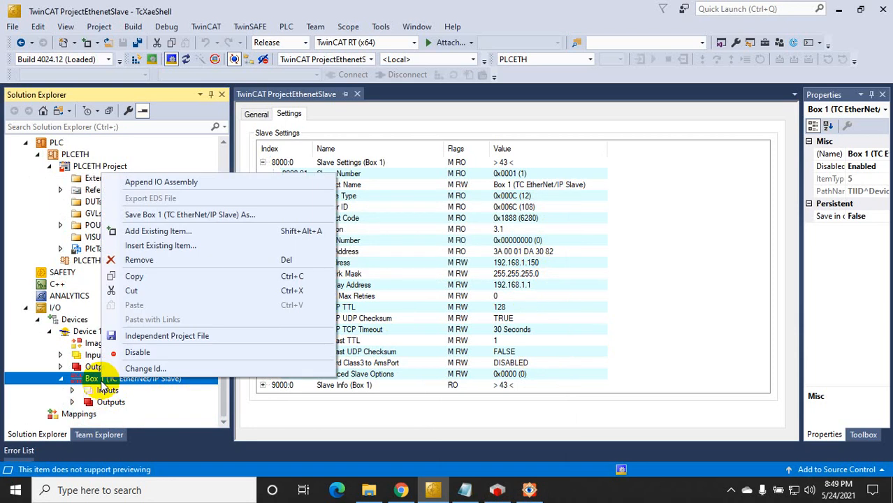
{"action": "left_click", "coordinate": [165, 181]}
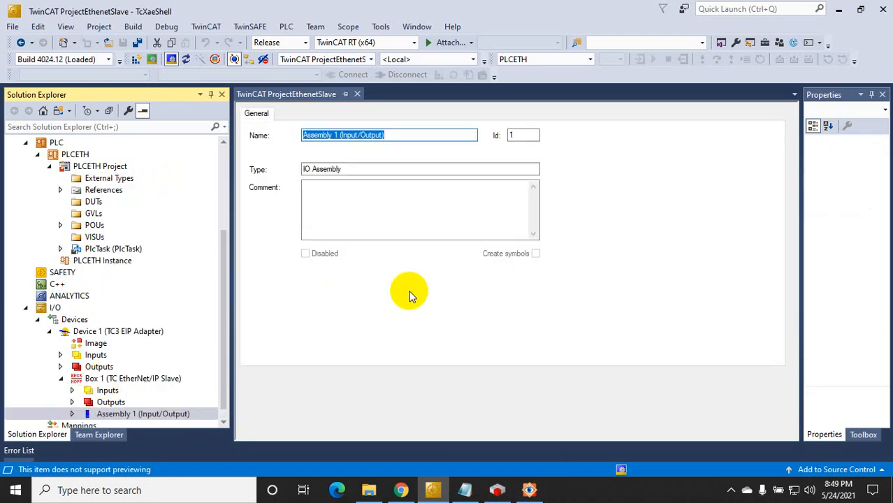
{"action": "scroll", "coordinate": [225, 290], "scroll_direction": "down", "scroll_amount": 1}
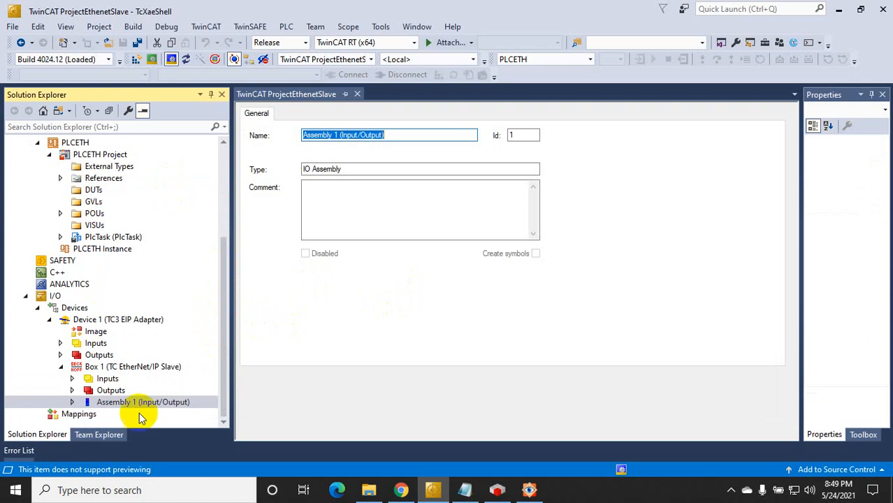
{"action": "left_click", "coordinate": [73, 402]}
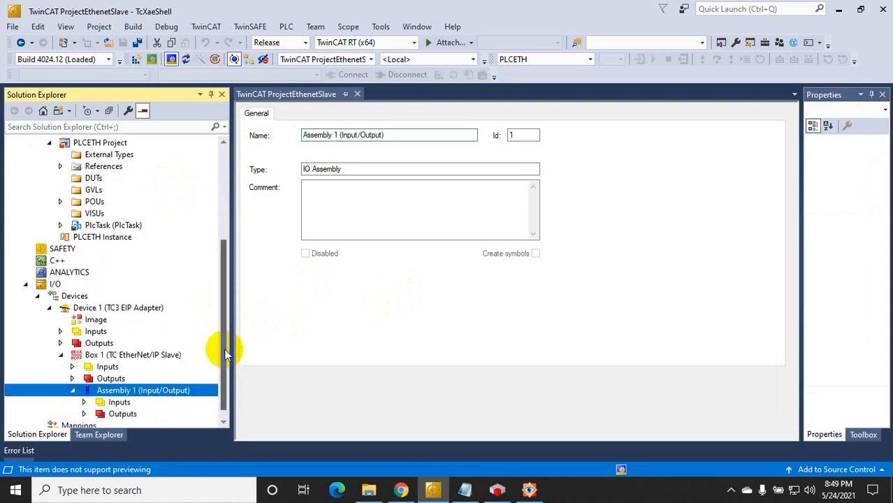
{"action": "left_click_drag", "start_coordinate": [231, 330], "coordinate": [222, 335]}
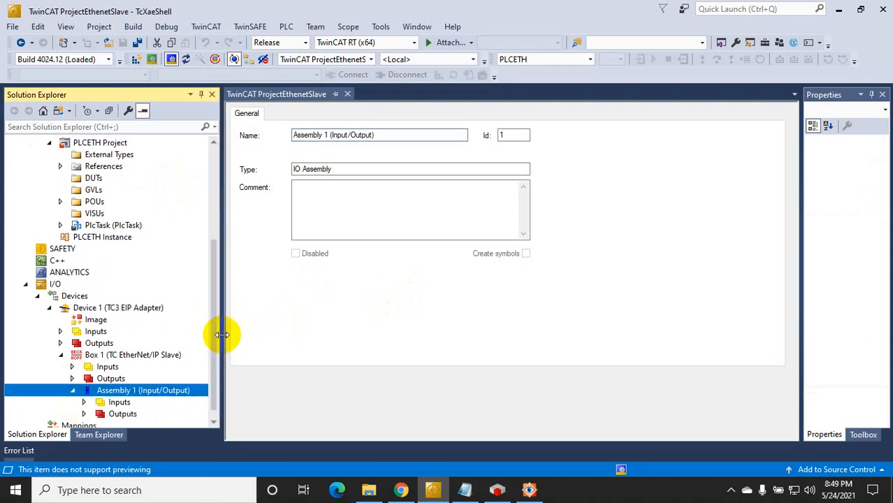
{"action": "left_click", "coordinate": [84, 403]}
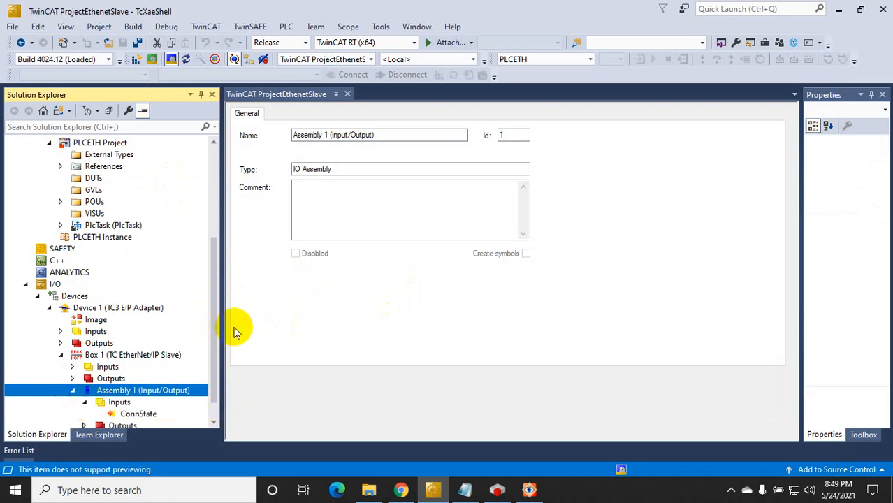
{"action": "left_click_drag", "start_coordinate": [215, 334], "coordinate": [218, 375]}
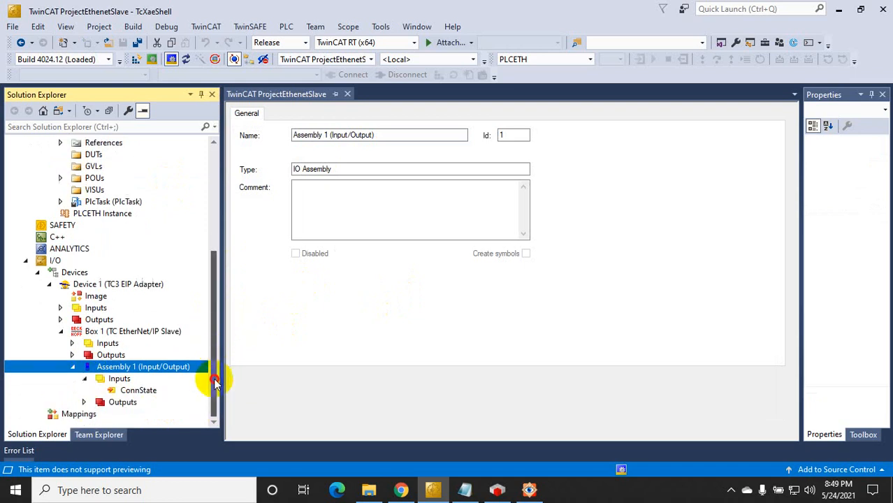
{"action": "left_click", "coordinate": [84, 402]}
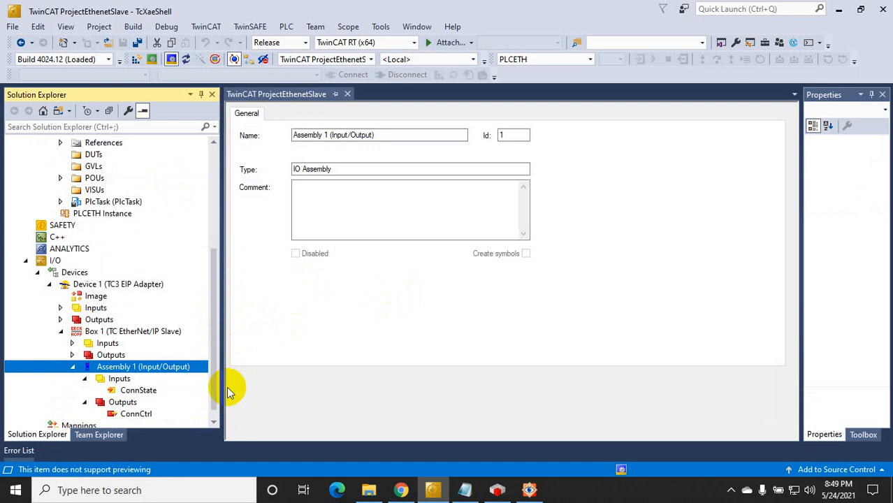
Step: Insert 8 BYTE variables named MasterToSlave in Assembly 1's Inputs and rename the first one MasterToSlave_1
{"action": "right_click", "coordinate": [124, 381]}
{"action": "left_click", "coordinate": [155, 390]}
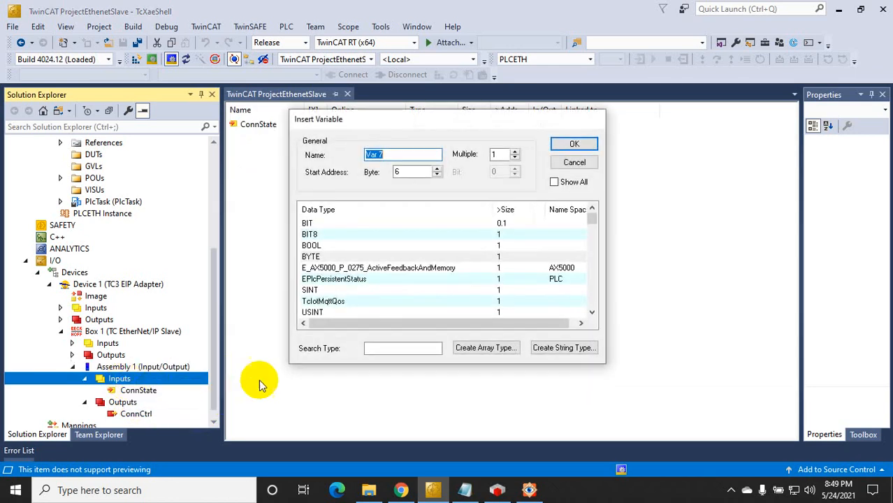
{"action": "left_click", "coordinate": [312, 258]}
{"action": "double_click", "coordinate": [498, 155]}
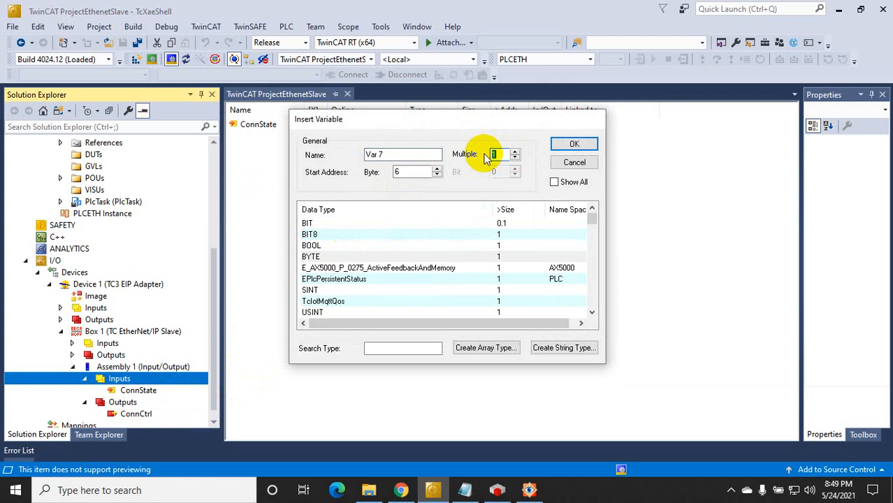
{"action": "type", "text": "8"}
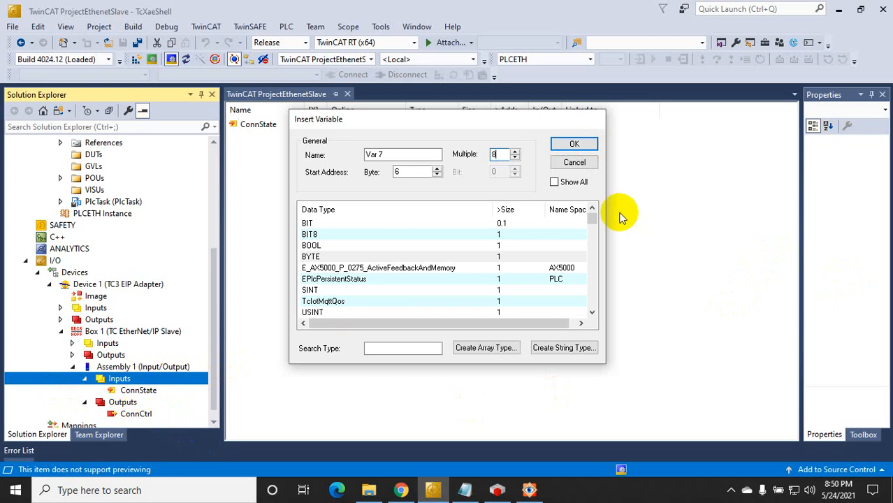
{"action": "left_click", "coordinate": [317, 258]}
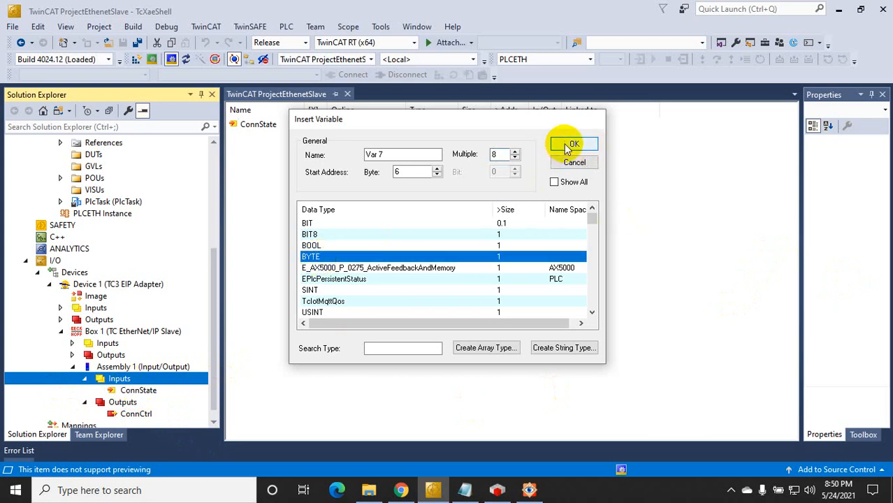
{"action": "left_click_drag", "start_coordinate": [385, 154], "coordinate": [349, 159]}
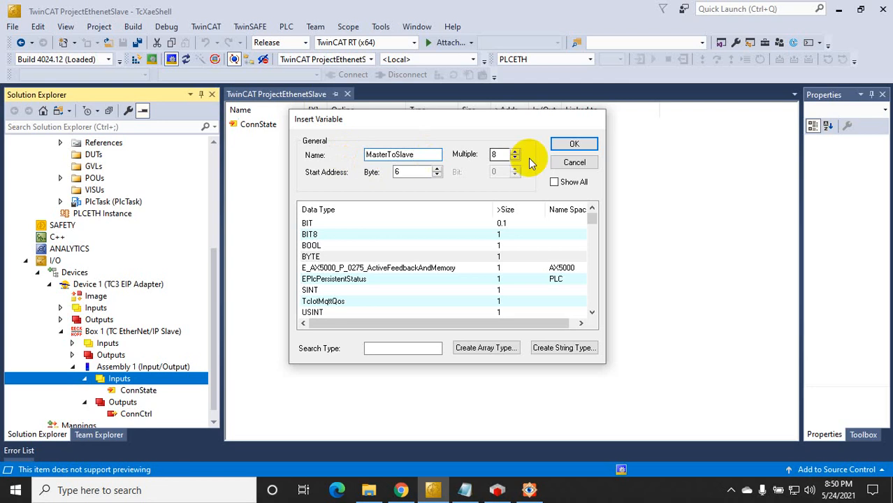
{"action": "left_click", "coordinate": [364, 258]}
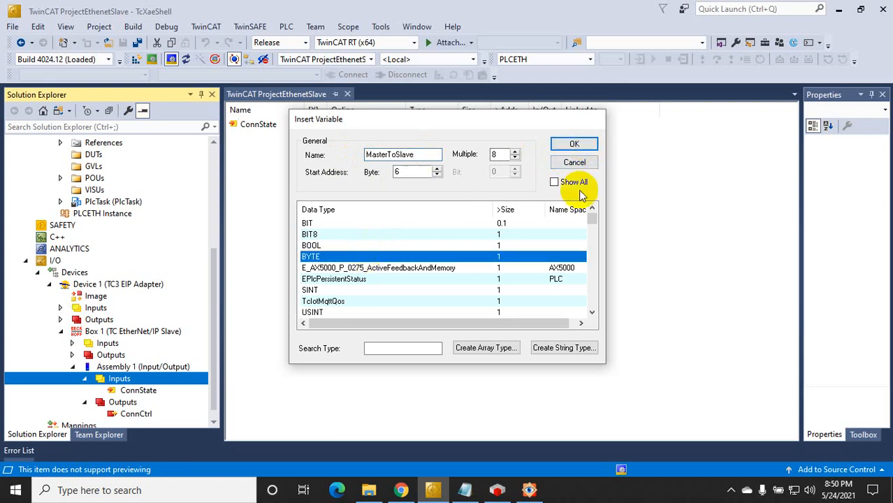
{"action": "left_click", "coordinate": [583, 147]}
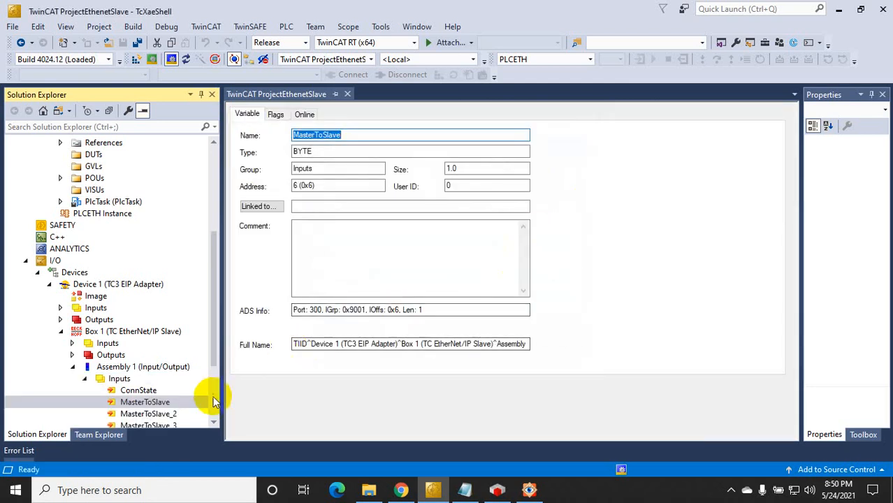
{"action": "left_click", "coordinate": [356, 135]}
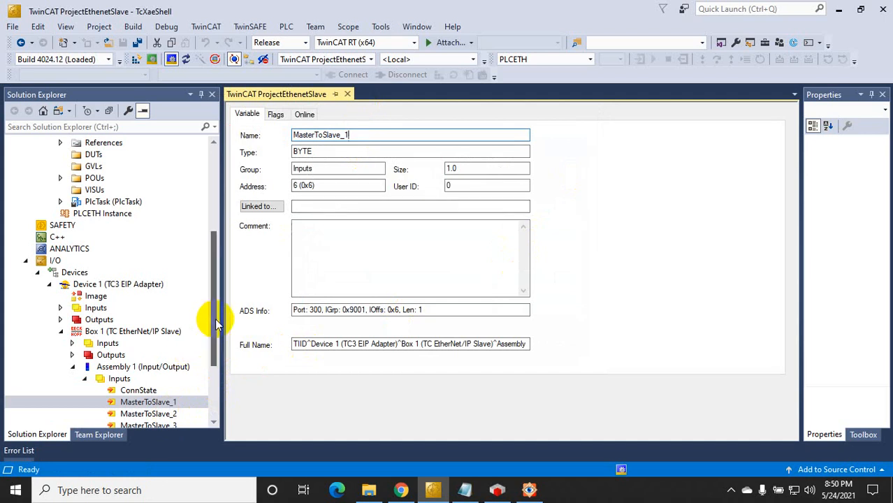
Step: Insert 8 BYTE variables named SlaveToMaster in Assembly 1's Outputs and save all files
{"action": "left_click_drag", "start_coordinate": [214, 353], "coordinate": [214, 403]}
{"action": "left_click", "coordinate": [122, 391]}
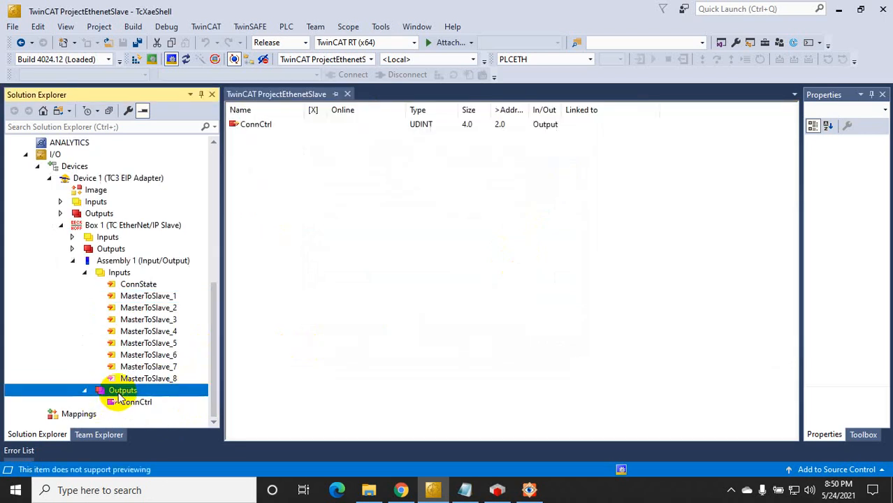
{"action": "right_click", "coordinate": [123, 395]}
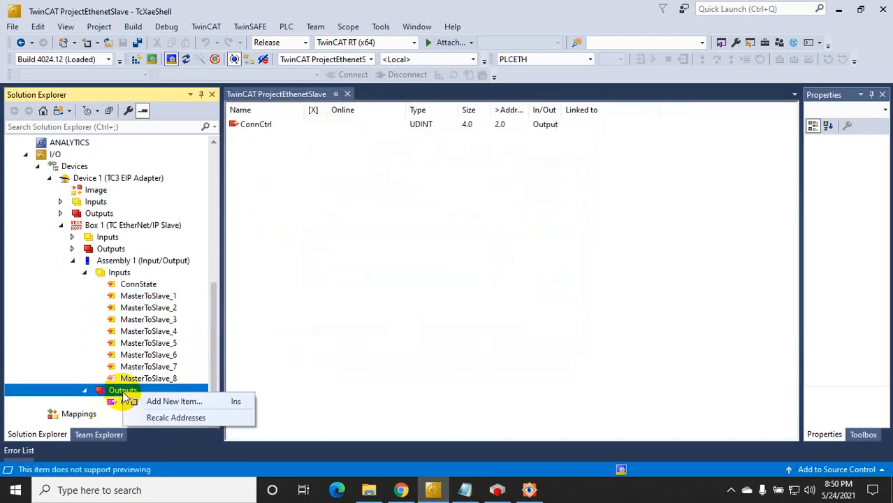
{"action": "left_click", "coordinate": [171, 402]}
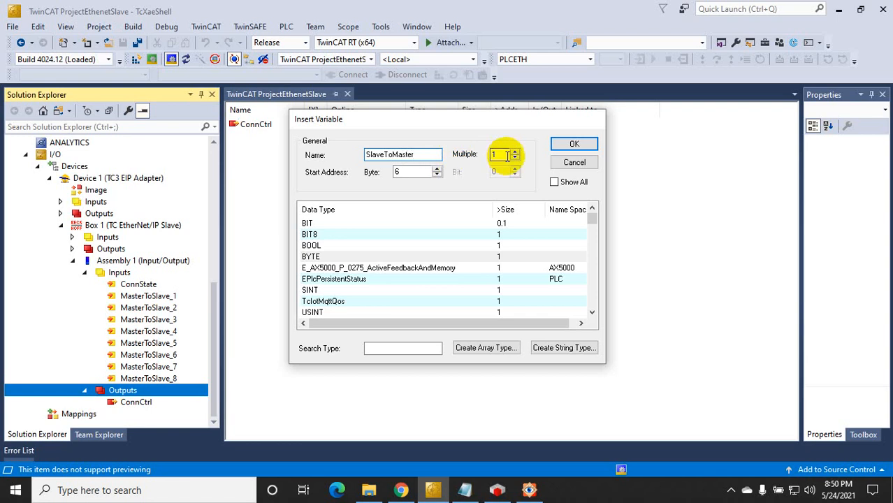
{"action": "left_click_drag", "start_coordinate": [508, 156], "coordinate": [475, 158]}
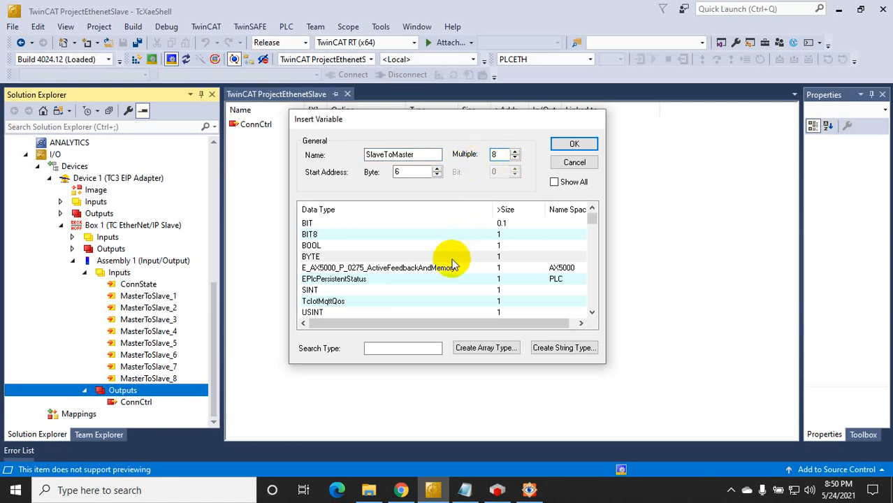
{"action": "left_click", "coordinate": [344, 258]}
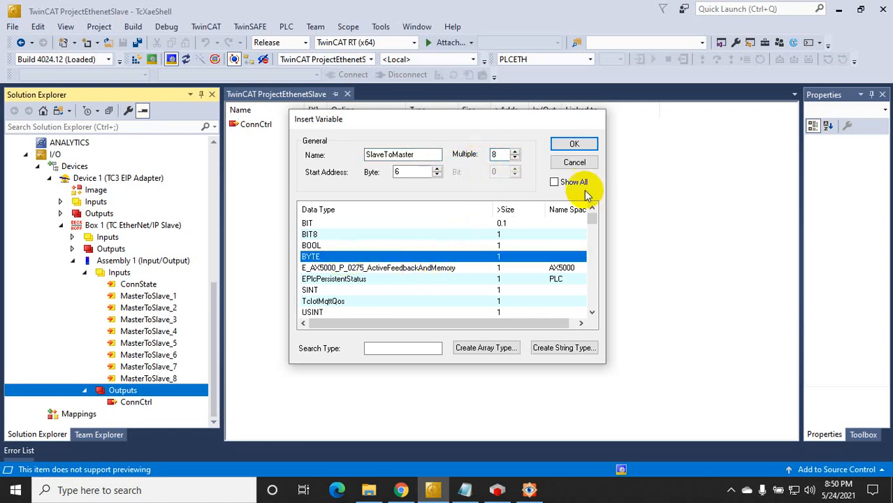
{"action": "left_click", "coordinate": [574, 145]}
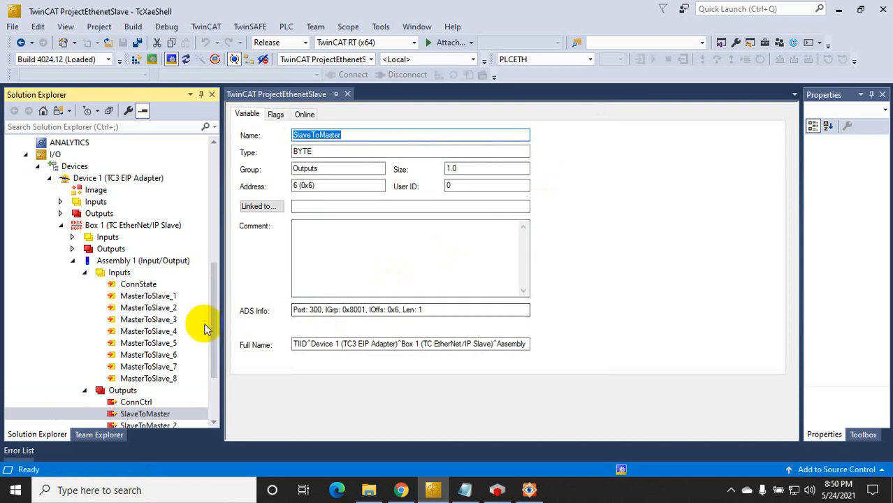
{"action": "scroll", "coordinate": [210, 335], "scroll_direction": "down", "scroll_amount": 3}
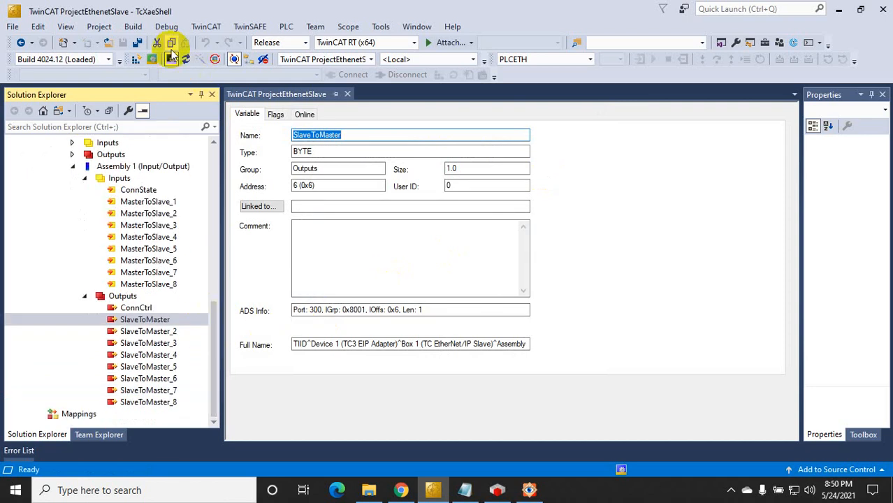
{"action": "left_click", "coordinate": [137, 43]}
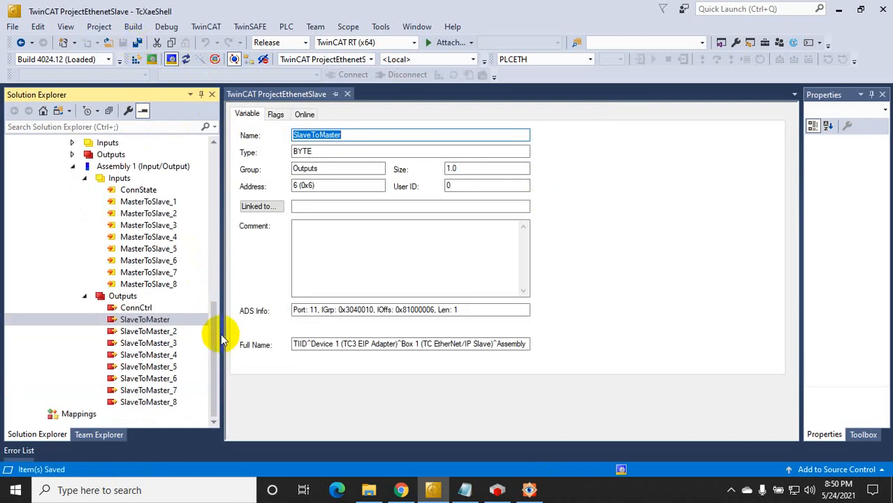
Step: Add a global variable list named GVL to the GVLs folder of the PLCETH Project
{"action": "left_click_drag", "start_coordinate": [211, 335], "coordinate": [210, 200]}
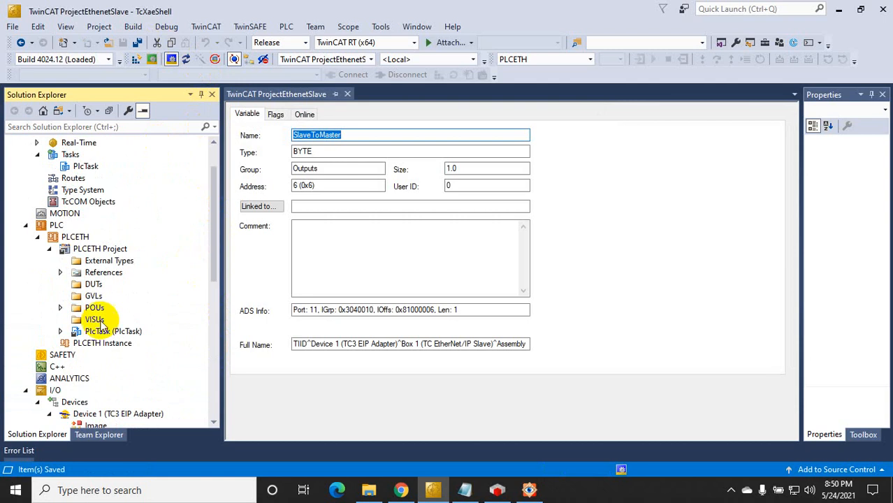
{"action": "left_click", "coordinate": [60, 307]}
{"action": "left_click", "coordinate": [93, 297]}
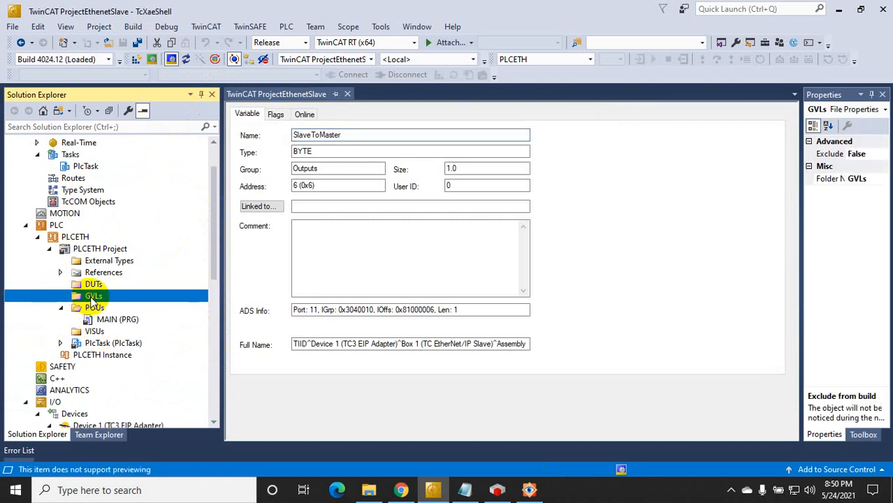
{"action": "right_click", "coordinate": [93, 300]}
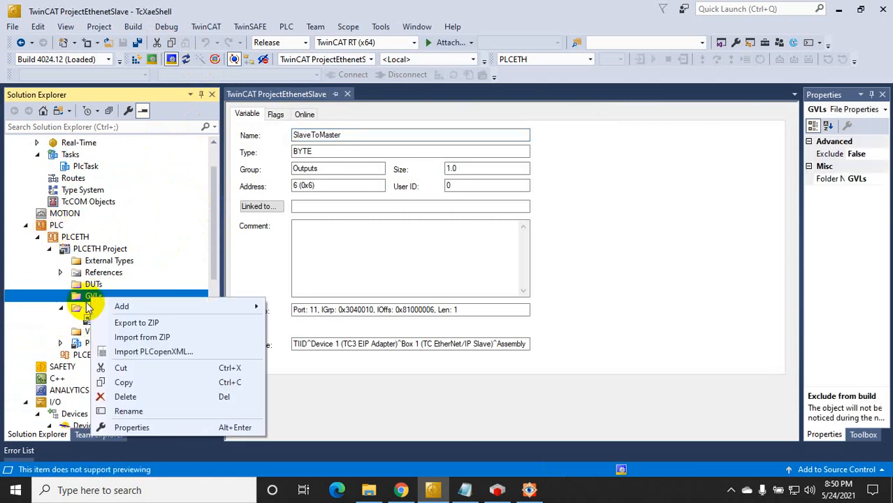
{"action": "left_click", "coordinate": [84, 299]}
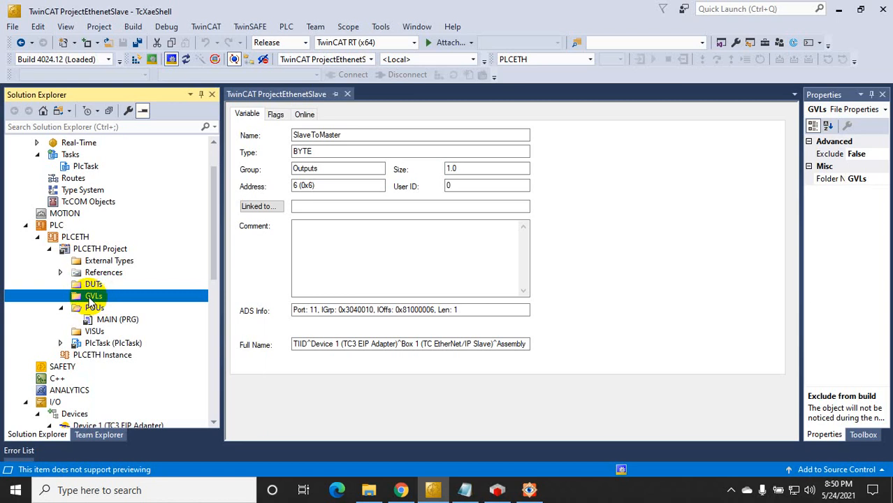
{"action": "right_click", "coordinate": [92, 301]}
{"action": "mouse_move", "coordinate": [120, 305]}
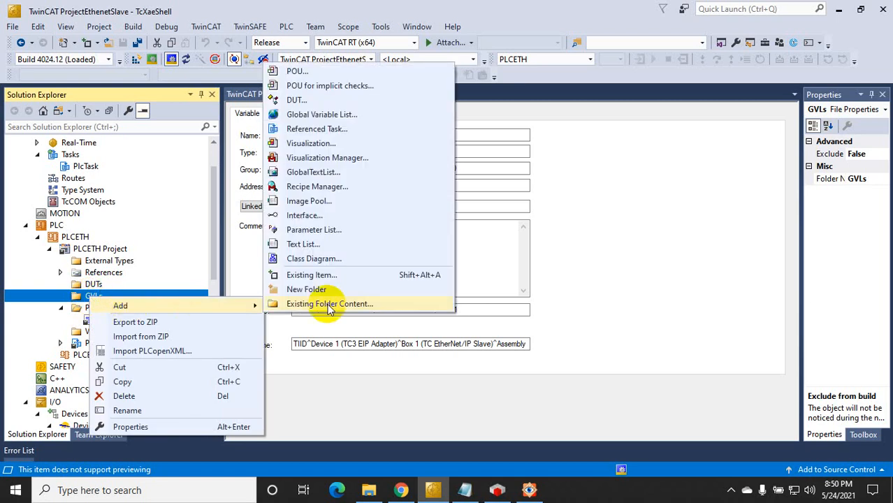
{"action": "left_click", "coordinate": [336, 119]}
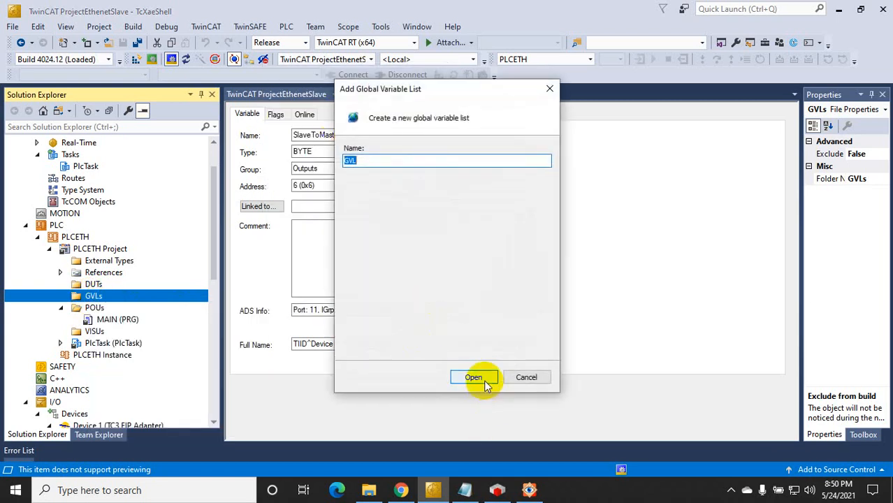
{"action": "left_click", "coordinate": [486, 381]}
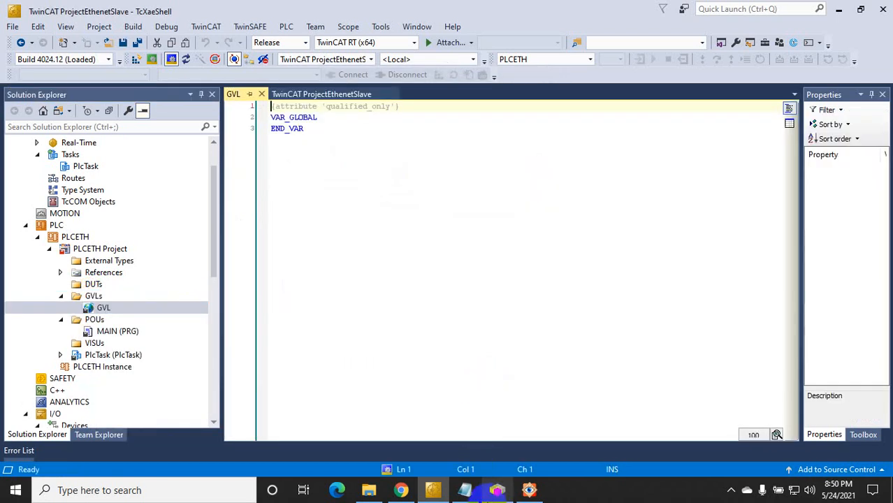
Step: Copy the ConnectionState, MasterToSlave_1–8 and SlaveToMaster_1–8 declarations with AT addresses from the gvl Notepad file into GVL's VAR_GLOBAL block and save all files
{"action": "left_click", "coordinate": [465, 491]}
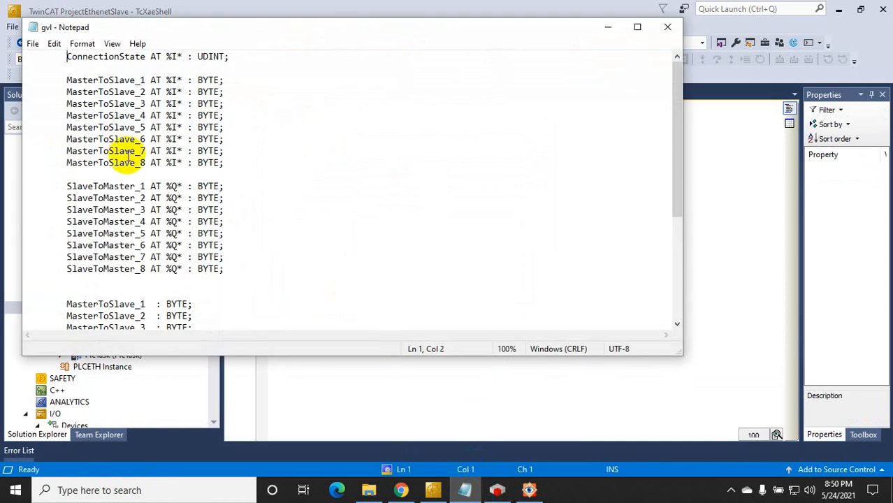
{"action": "left_click_drag", "start_coordinate": [65, 58], "coordinate": [236, 268]}
{"action": "key", "text": "ctrl+c"}
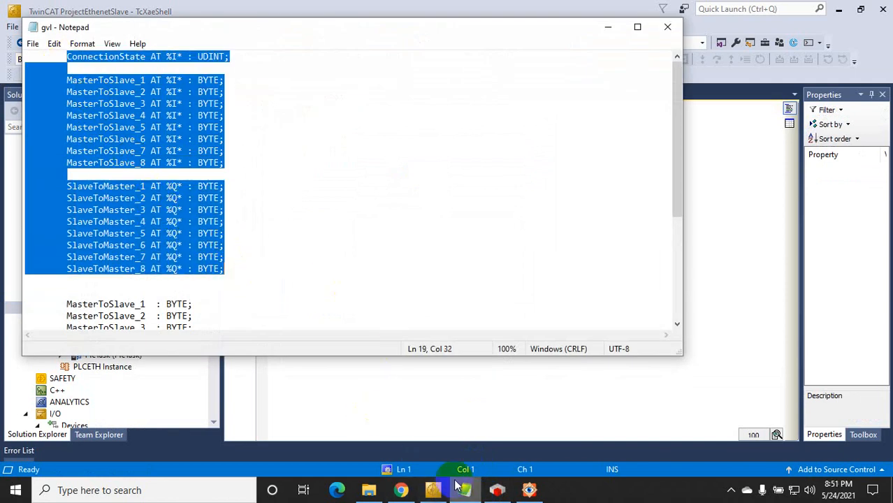
{"action": "left_click", "coordinate": [433, 490]}
{"action": "left_click", "coordinate": [338, 117]}
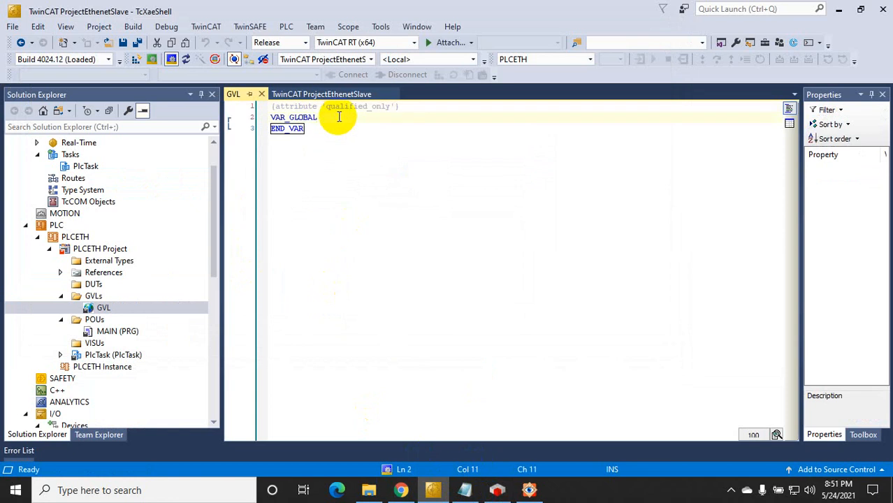
{"action": "key", "text": "Return"}
{"action": "key", "text": "ctrl+v"}
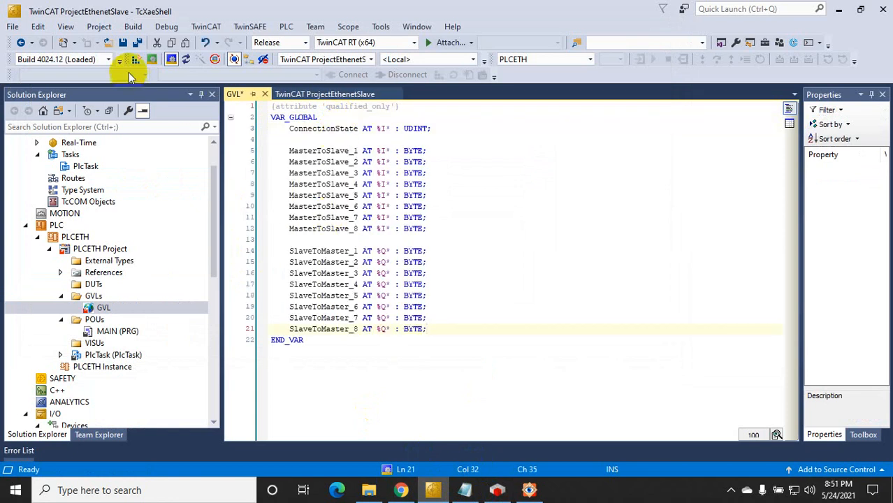
{"action": "left_click", "coordinate": [137, 42]}
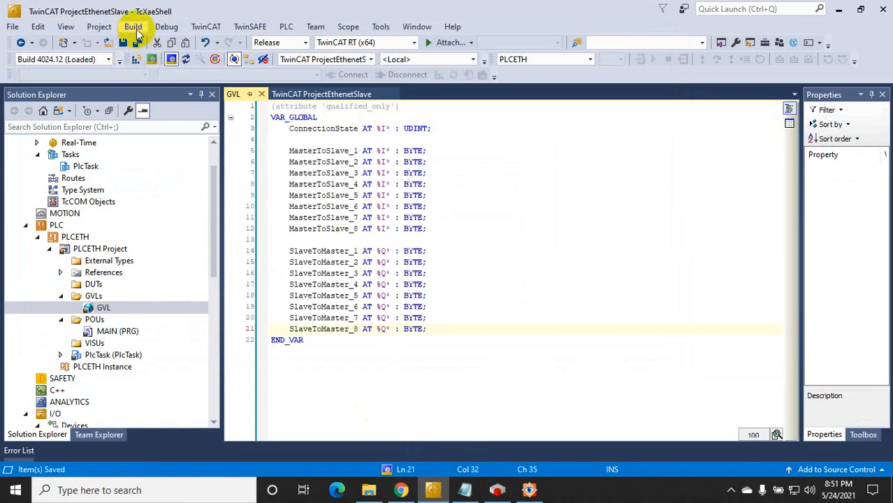
Step: Build the solution and pin the Error List open
{"action": "left_click", "coordinate": [133, 26]}
{"action": "left_click", "coordinate": [142, 41]}
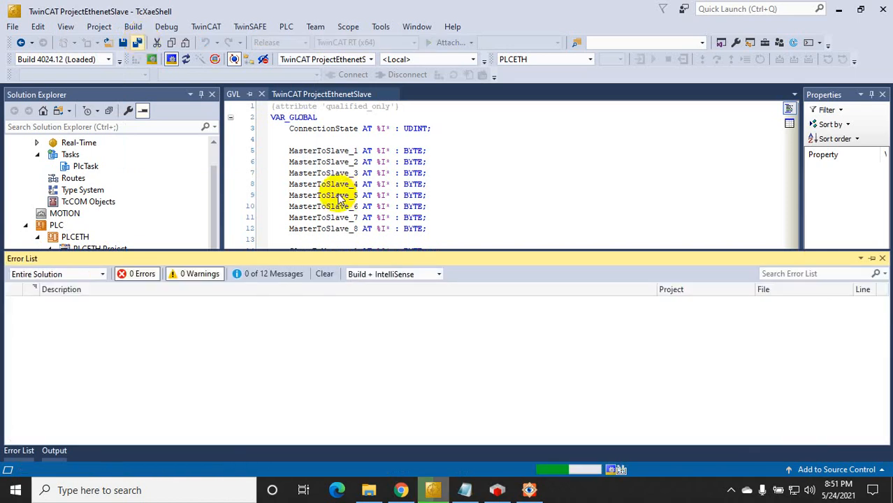
{"action": "left_click", "coordinate": [550, 293]}
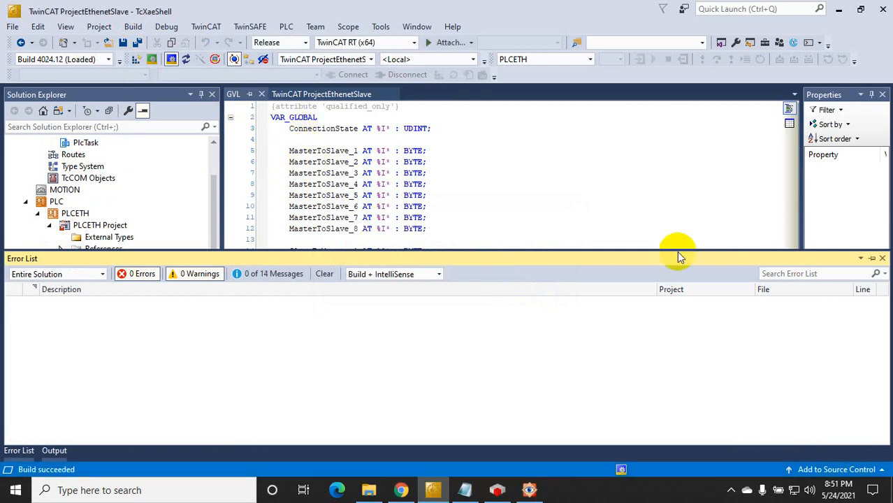
{"action": "left_click", "coordinate": [872, 260]}
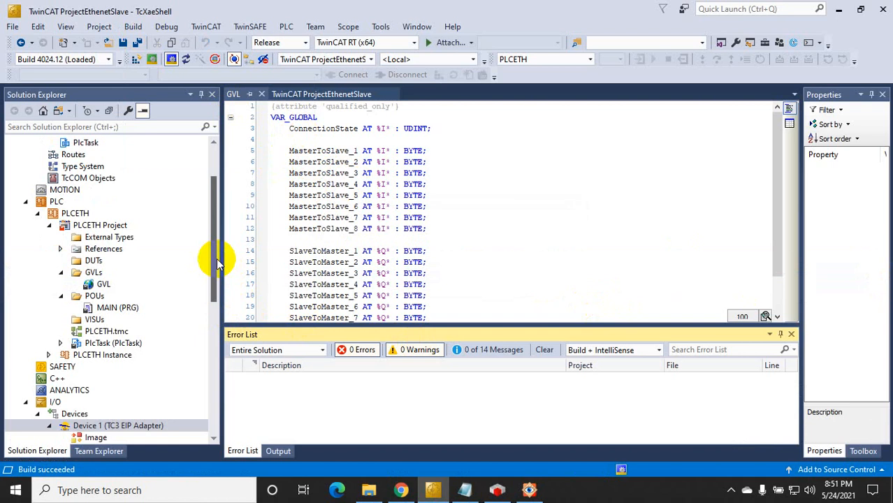
{"action": "left_click_drag", "start_coordinate": [215, 265], "coordinate": [218, 358]}
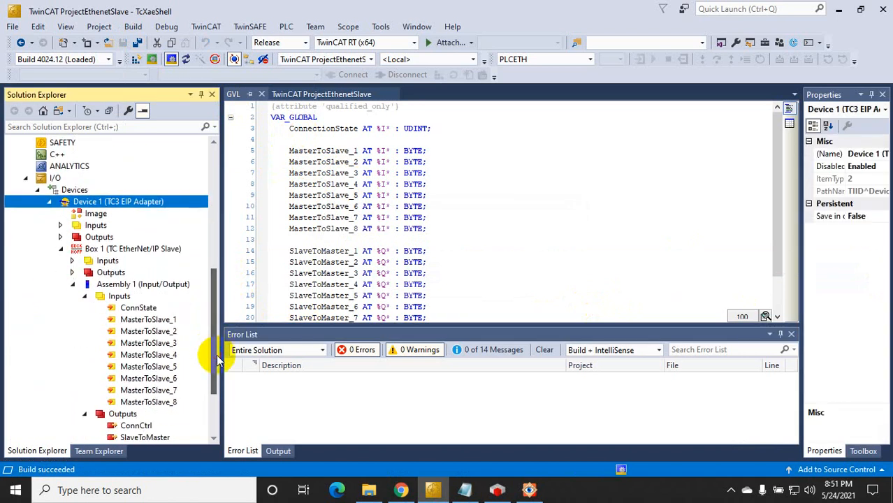
{"action": "left_click", "coordinate": [141, 310]}
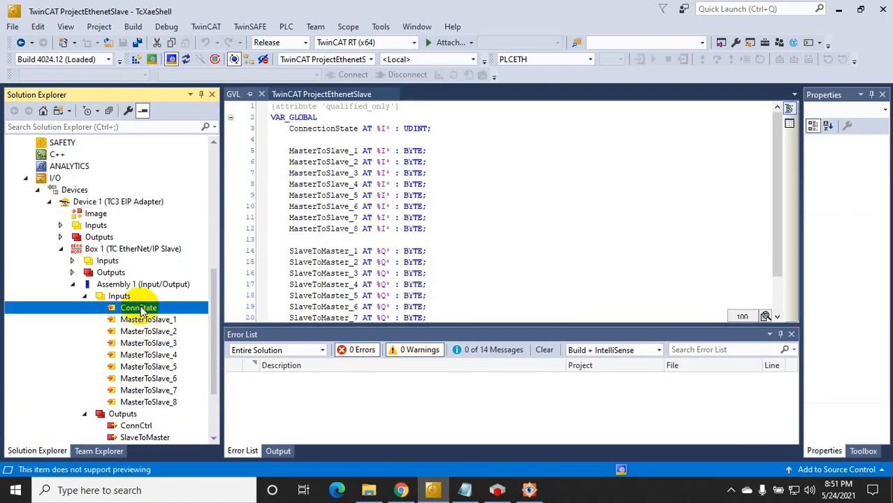
{"action": "right_click", "coordinate": [140, 310]}
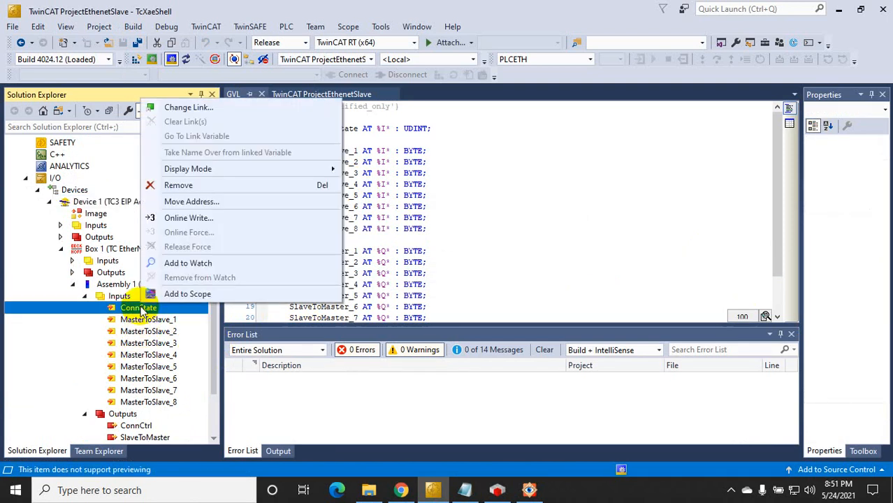
{"action": "left_click", "coordinate": [195, 106]}
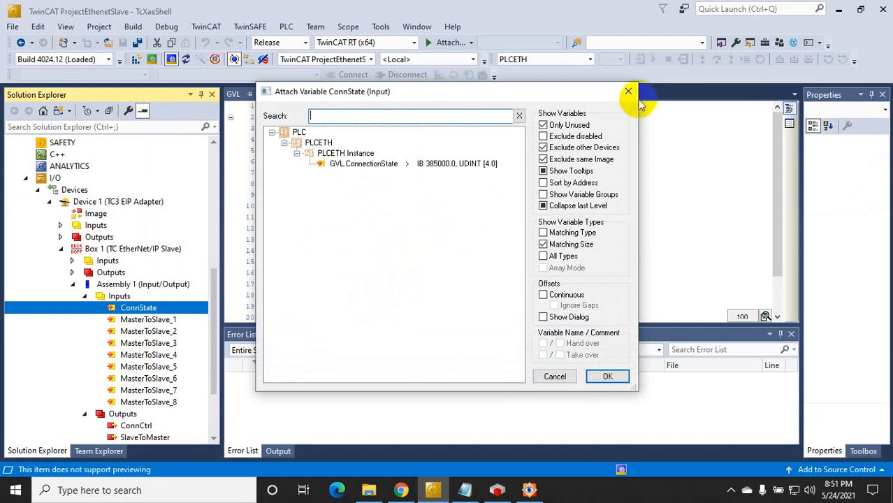
{"action": "left_click", "coordinate": [626, 94]}
Step: Multi-link Assembly 1's inputs ConnState and MasterToSlave_1–8 to GVL.ConnectionState and GVL.MasterToSlave_1–8, with All Types shown
{"action": "left_click", "coordinate": [148, 402], "text": "shift"}
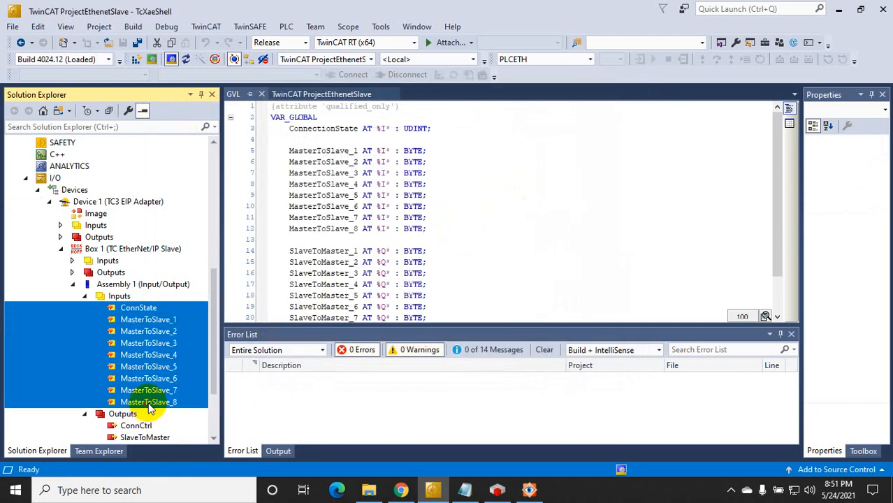
{"action": "right_click", "coordinate": [144, 358]}
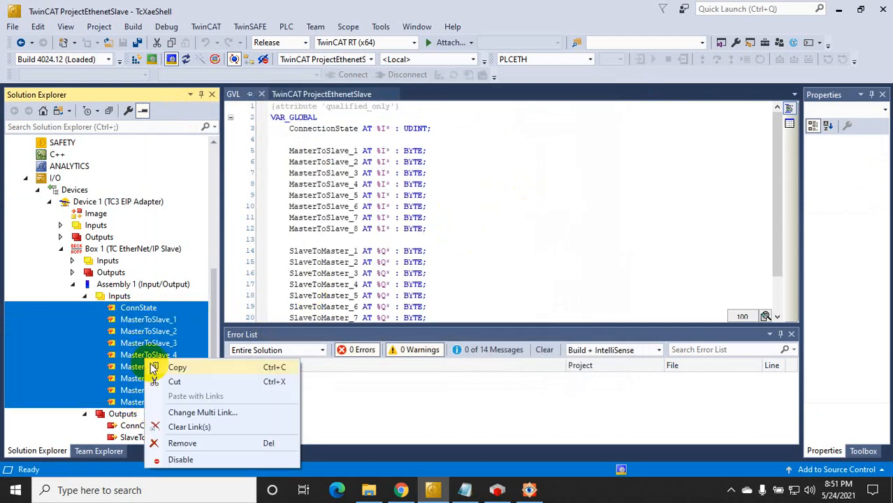
{"action": "left_click", "coordinate": [188, 413]}
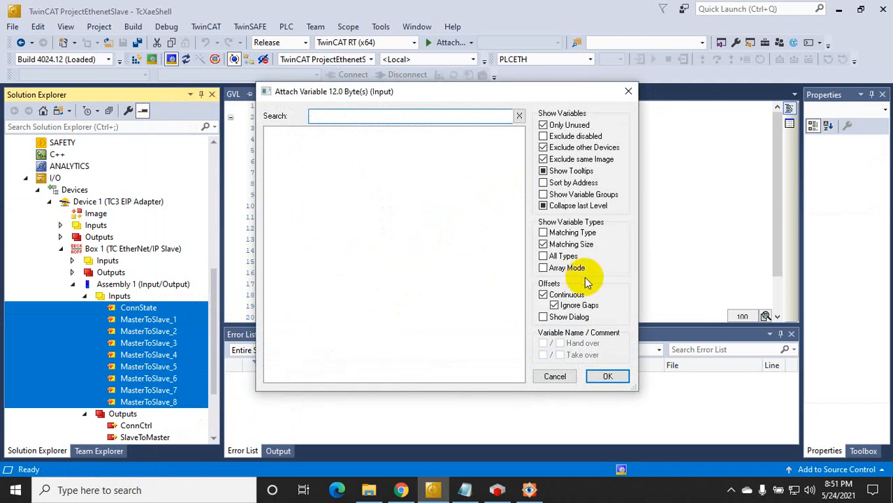
{"action": "left_click", "coordinate": [563, 257]}
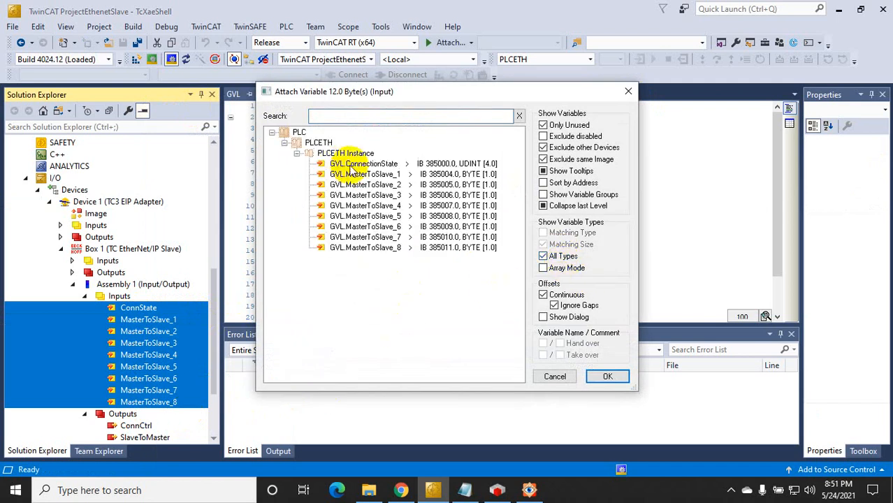
{"action": "left_click", "coordinate": [357, 164]}
{"action": "left_click", "coordinate": [381, 250], "text": "shift"}
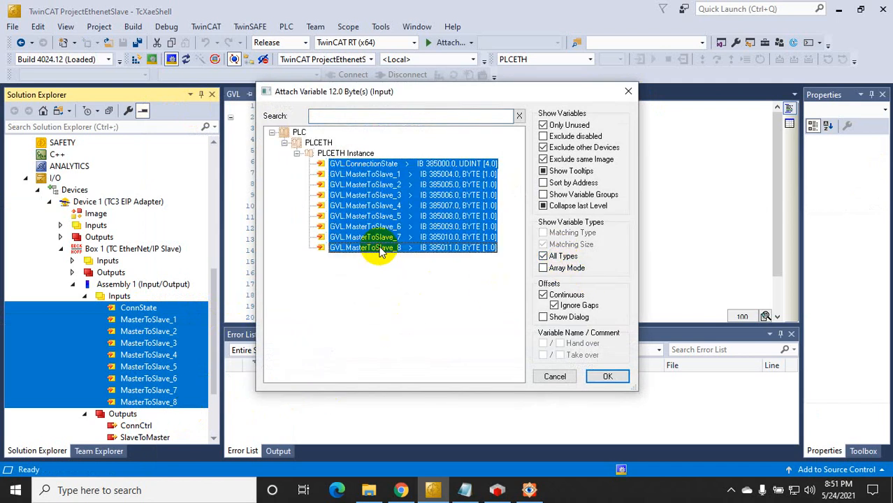
{"action": "left_click", "coordinate": [609, 376]}
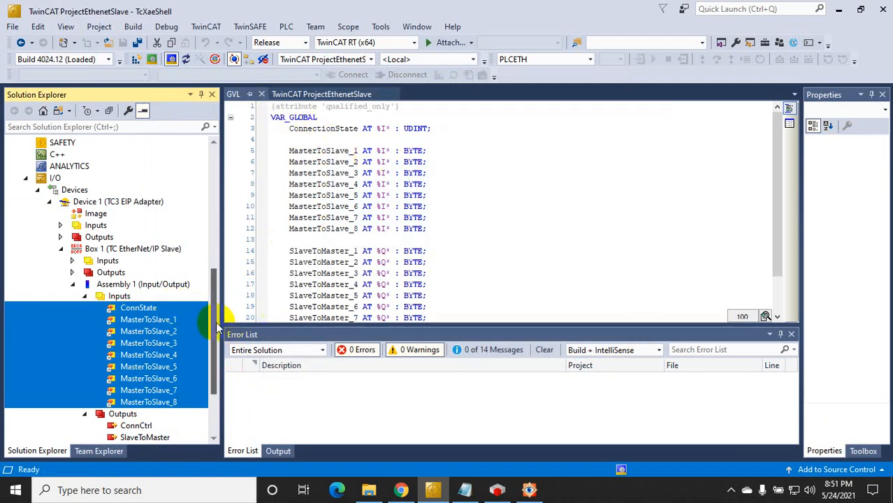
Step: Rename the first SlaveToMaster variable in Assembly 1's Outputs as SlaveToMaster_1
{"action": "left_click_drag", "start_coordinate": [214, 328], "coordinate": [225, 379]}
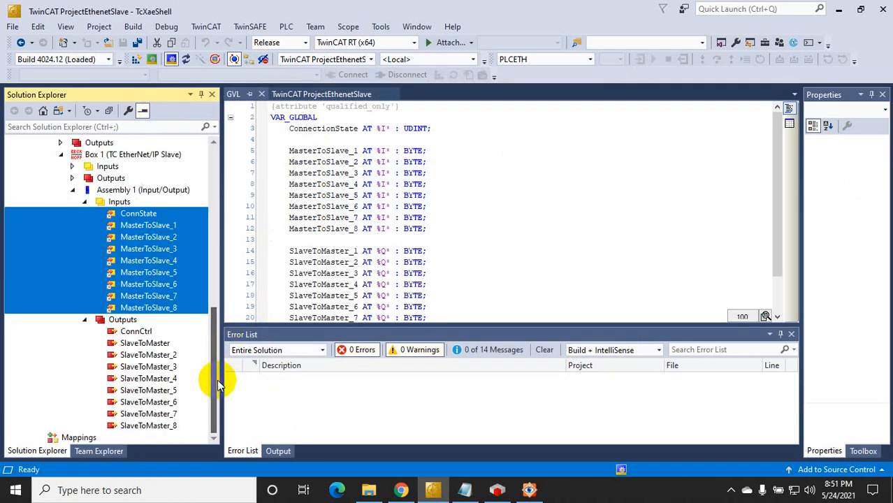
{"action": "left_click", "coordinate": [145, 345]}
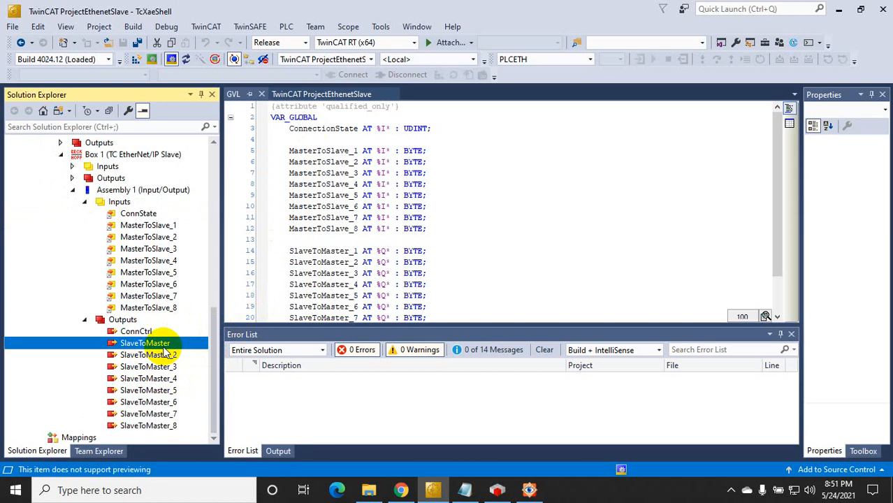
{"action": "left_click", "coordinate": [349, 134]}
{"action": "left_click", "coordinate": [352, 135]}
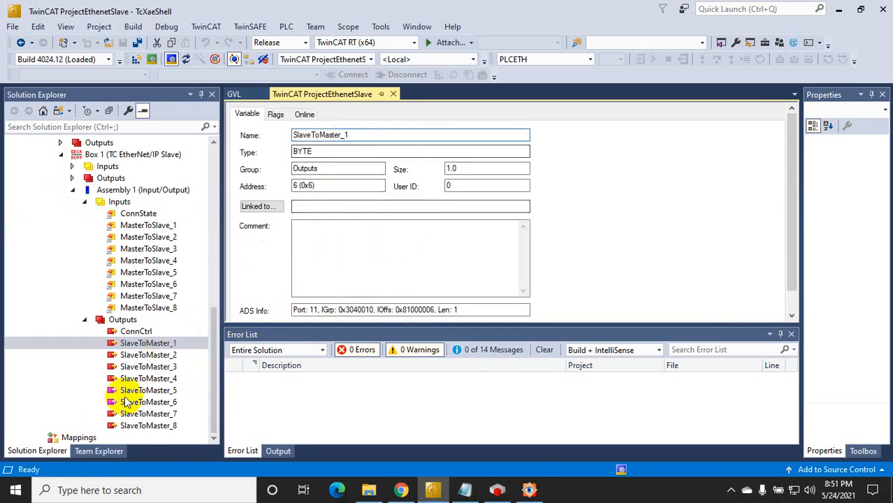
Step: Multi-link Assembly 1's outputs SlaveToMaster_1–8 to GVL.SlaveToMaster_1–8 and save all files
{"action": "left_click", "coordinate": [144, 379]}
{"action": "left_click", "coordinate": [150, 343]}
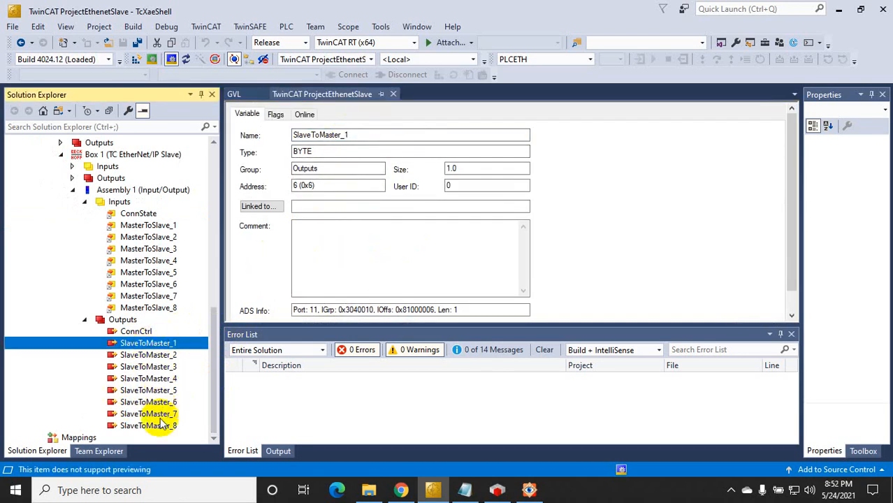
{"action": "left_click", "coordinate": [163, 425], "text": "shift"}
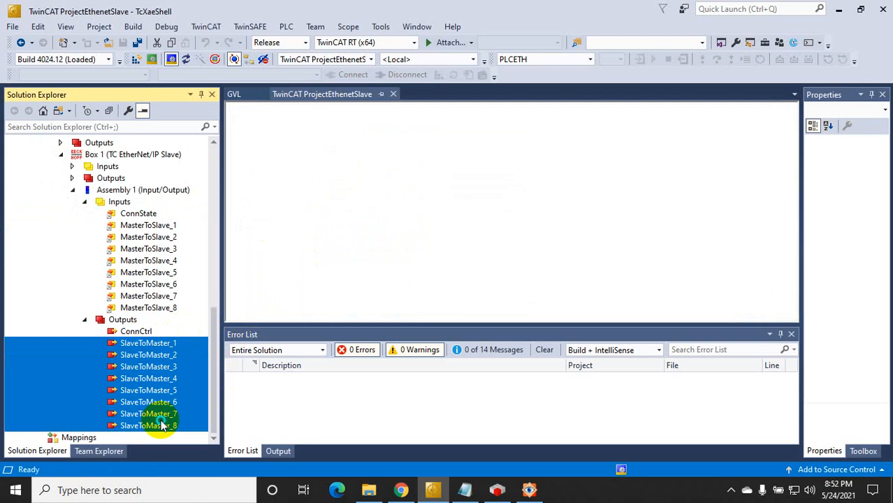
{"action": "right_click", "coordinate": [161, 425]}
{"action": "left_click", "coordinate": [222, 360]}
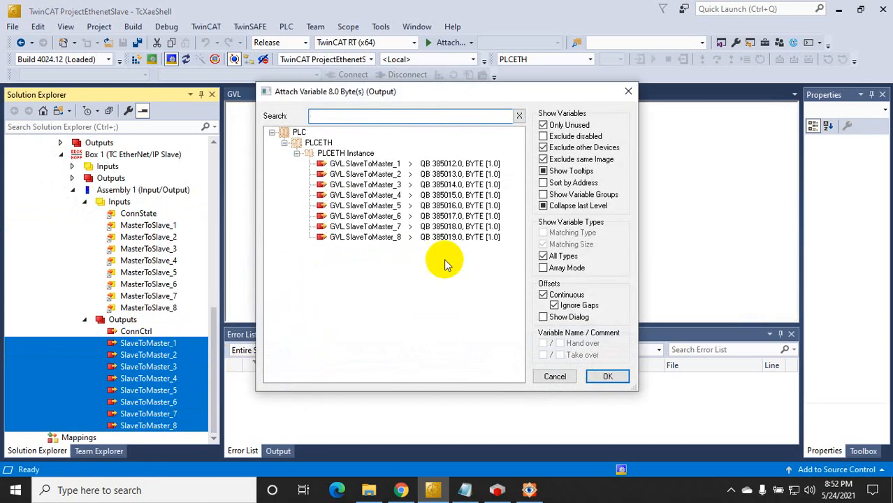
{"action": "left_click", "coordinate": [365, 164]}
{"action": "left_click", "coordinate": [371, 237], "text": "shift"}
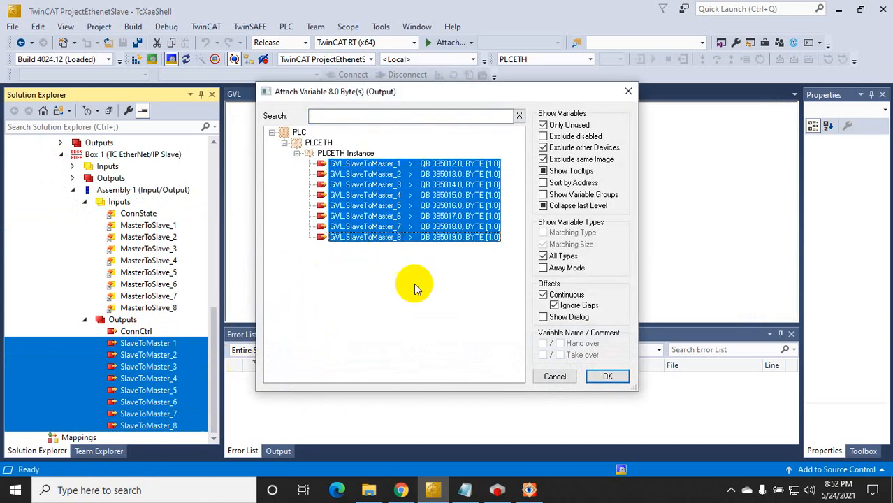
{"action": "left_click", "coordinate": [602, 376]}
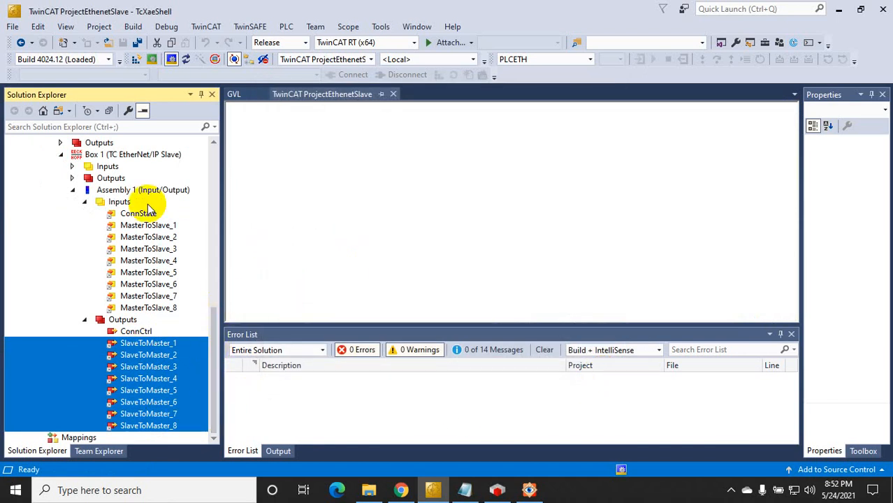
{"action": "left_click", "coordinate": [138, 43]}
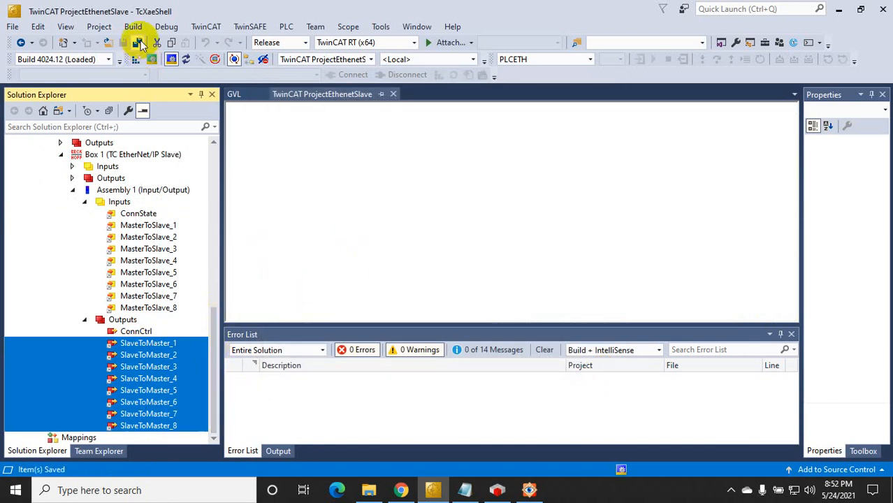
{"action": "left_click_drag", "start_coordinate": [212, 323], "coordinate": [213, 168]}
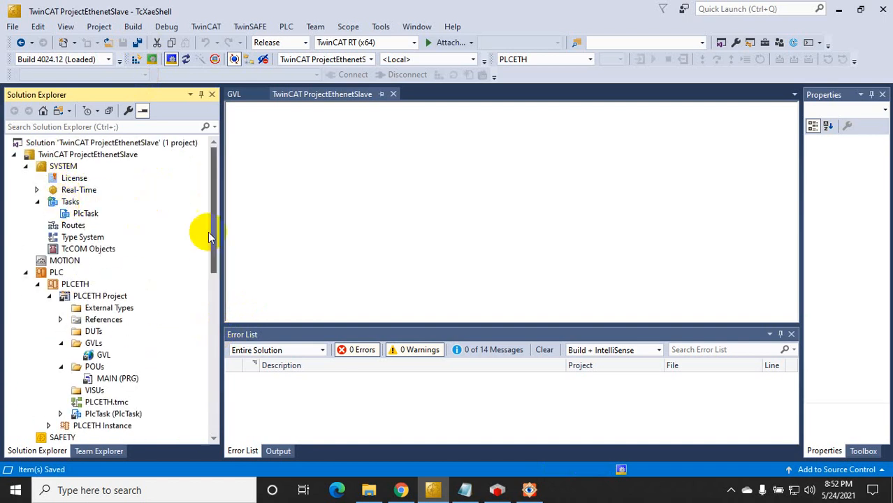
Step: Switch the sync task setting of Device 1 (TC3 EIP Adapter) to Special Sync Task
{"action": "left_click_drag", "start_coordinate": [208, 238], "coordinate": [215, 360]}
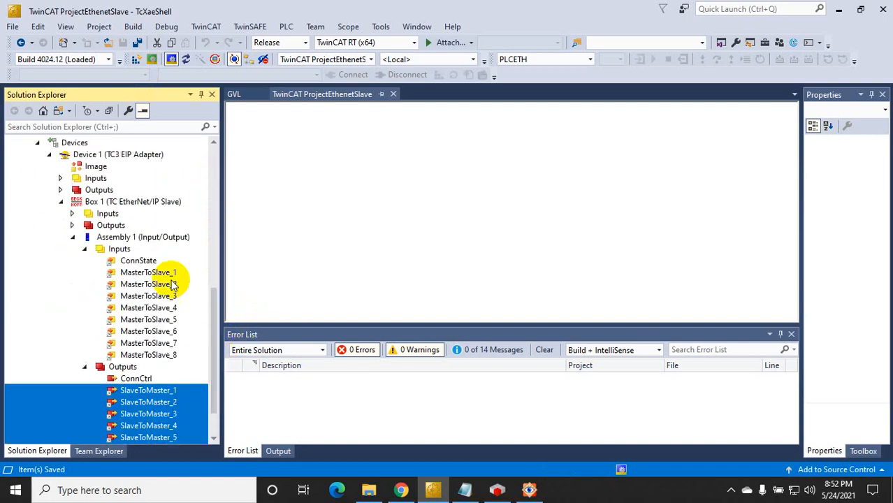
{"action": "left_click", "coordinate": [145, 202]}
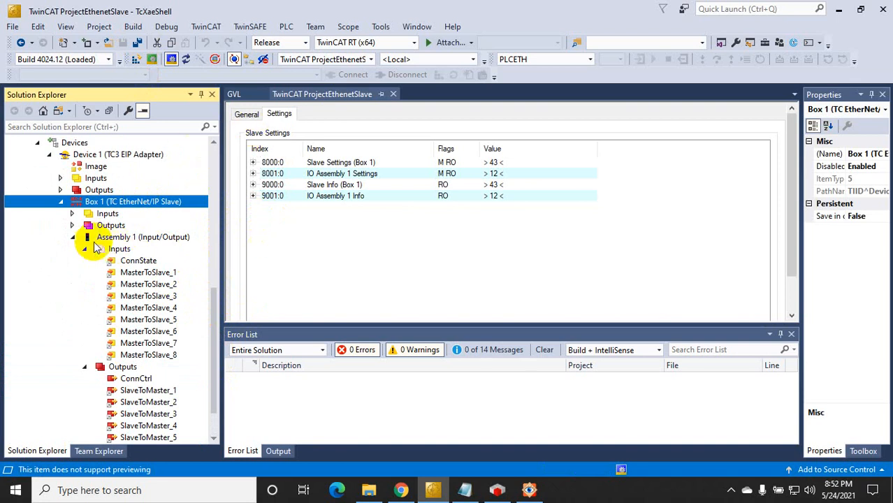
{"action": "left_click", "coordinate": [127, 159]}
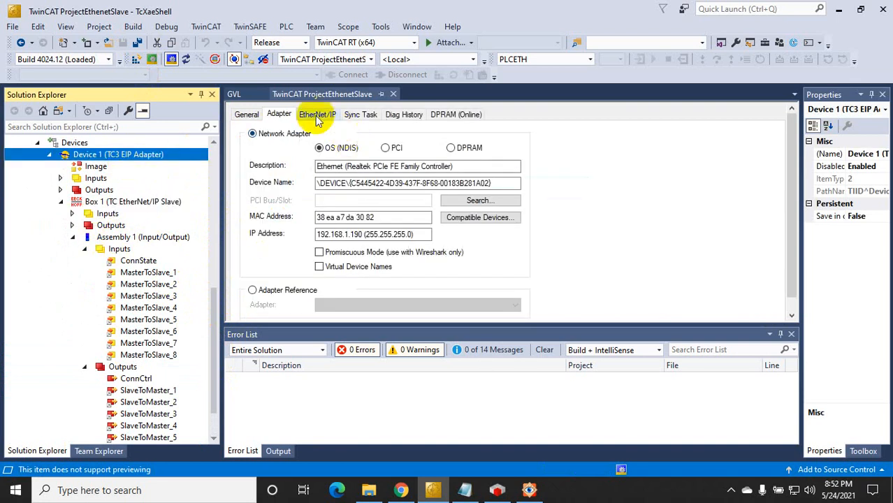
{"action": "left_click", "coordinate": [301, 115]}
{"action": "left_click", "coordinate": [358, 116]}
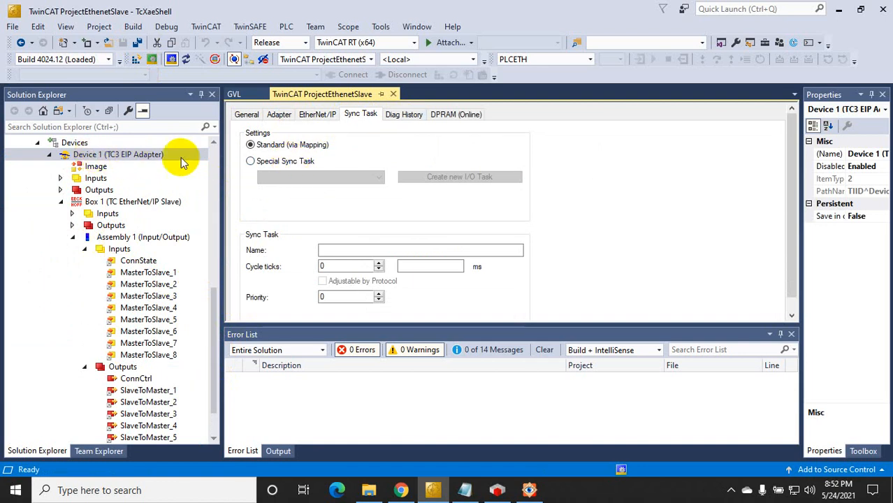
{"action": "left_click", "coordinate": [293, 163]}
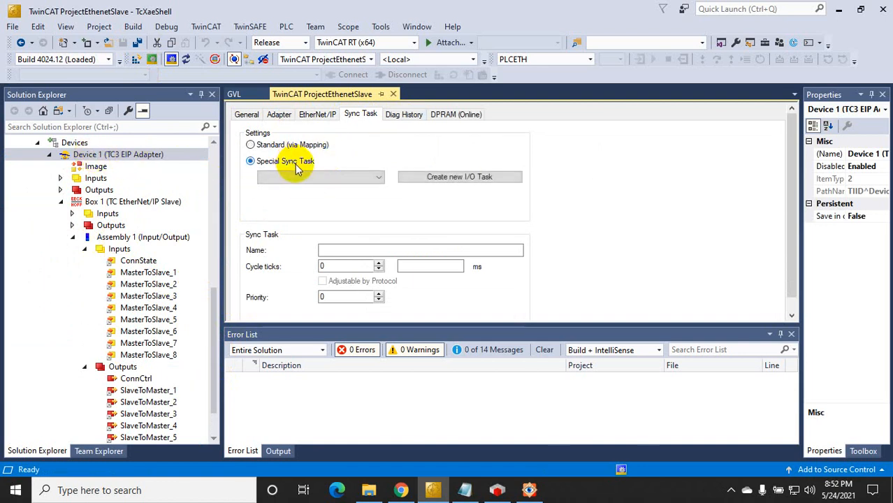
Step: Create a new I/O task named ETHTask as Device 1's special sync task
{"action": "left_click", "coordinate": [462, 177]}
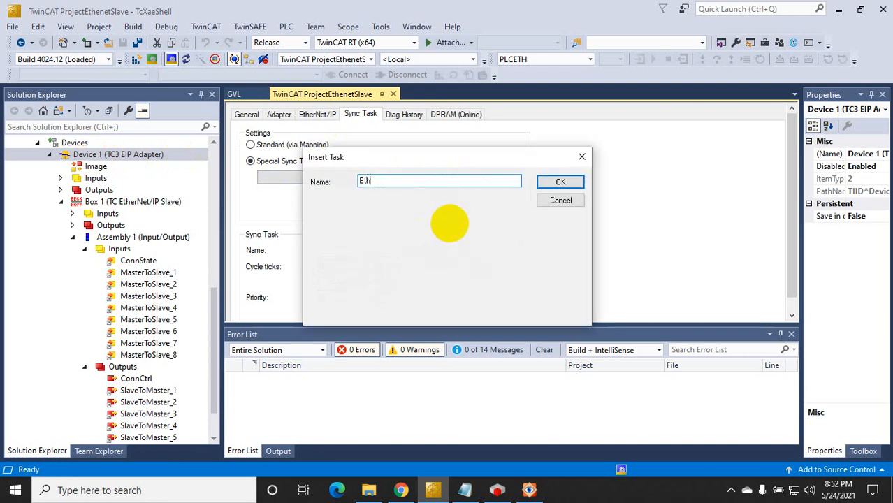
{"action": "key", "text": "BackSpace"}
{"action": "key", "text": "BackSpace"}
{"action": "key", "text": "BackSpace"}
{"action": "type", "text": "TH"}
{"action": "type", "text": "Task"}
{"action": "left_click", "coordinate": [561, 181]}
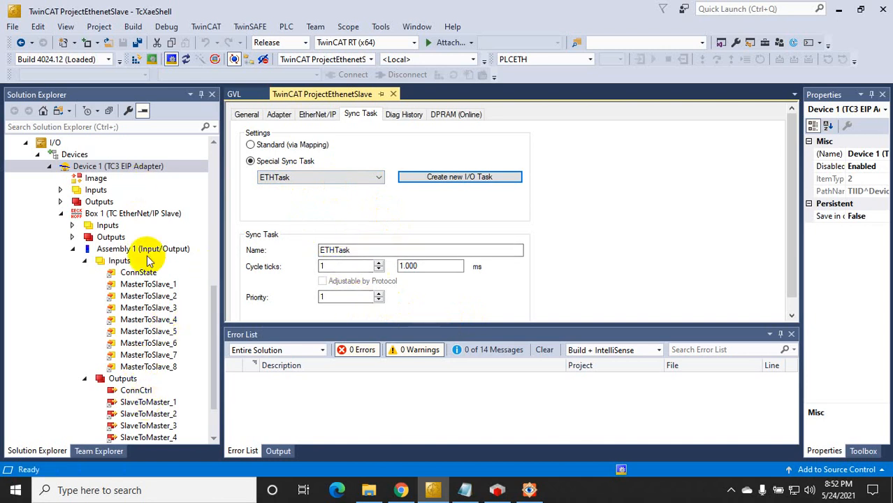
Step: Save all files with the new sync task assignment
{"action": "mouse_move", "coordinate": [209, 369]}
{"action": "left_mouse_down"}
{"action": "mouse_move", "coordinate": [207, 386]}
{"action": "mouse_move", "coordinate": [220, 365]}
{"action": "left_mouse_up"}
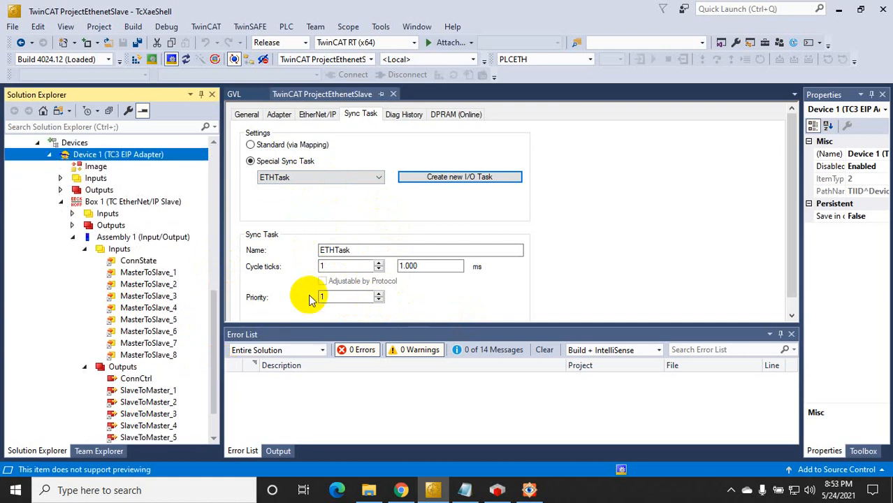
{"action": "left_click_drag", "start_coordinate": [215, 334], "coordinate": [213, 231]}
{"action": "left_click", "coordinate": [137, 42]}
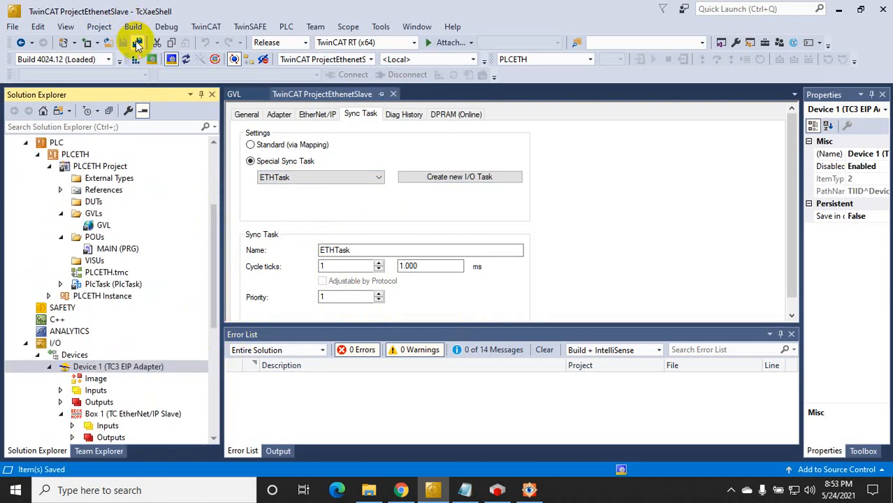
Step: In the Real-Time settings, read the cores from the target and make isolated core 3 the only RT core, with the Error List unpinned
{"action": "left_click_drag", "start_coordinate": [216, 280], "coordinate": [213, 209]}
{"action": "left_click", "coordinate": [85, 190]}
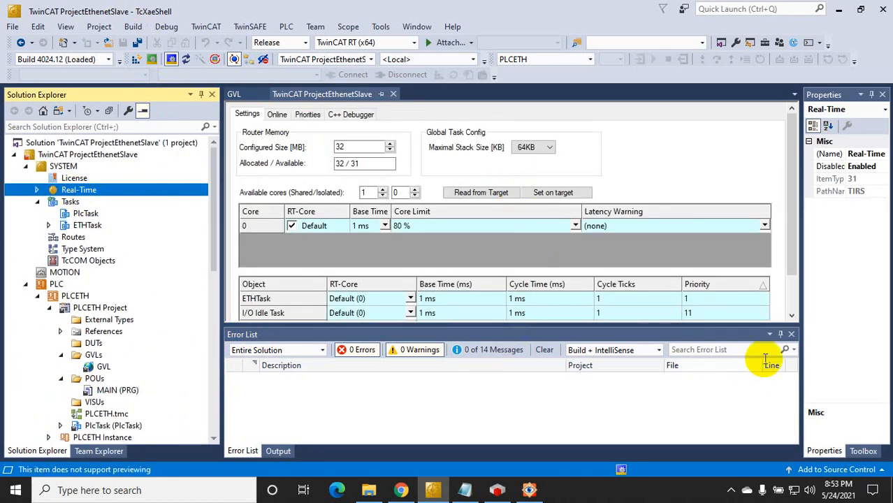
{"action": "left_click", "coordinate": [781, 335]}
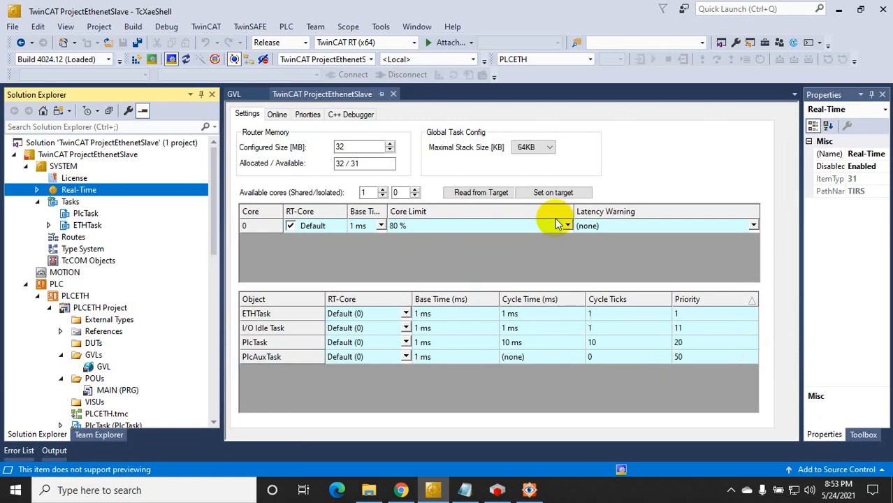
{"action": "left_click", "coordinate": [478, 197]}
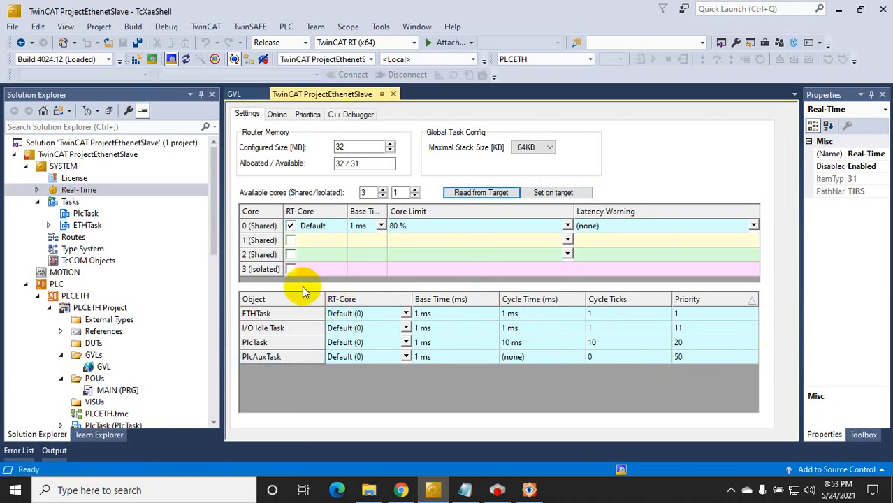
{"action": "left_click", "coordinate": [292, 226]}
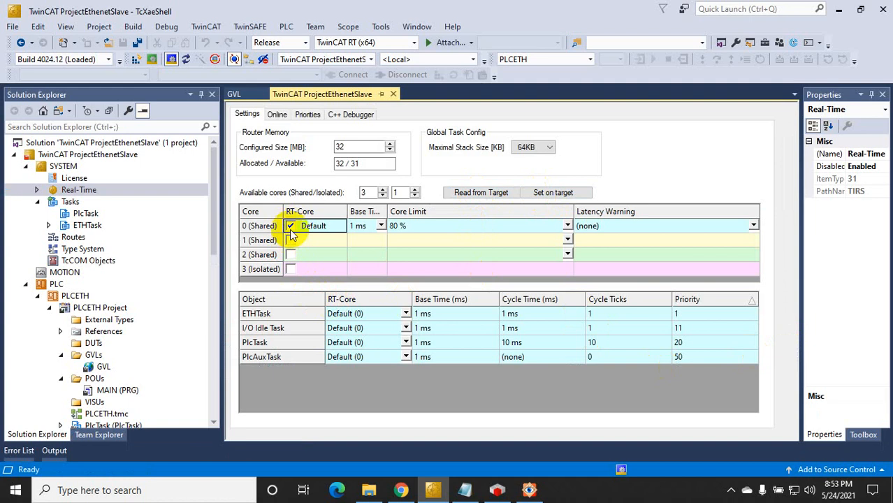
{"action": "left_click", "coordinate": [291, 269]}
{"action": "left_click", "coordinate": [290, 227]}
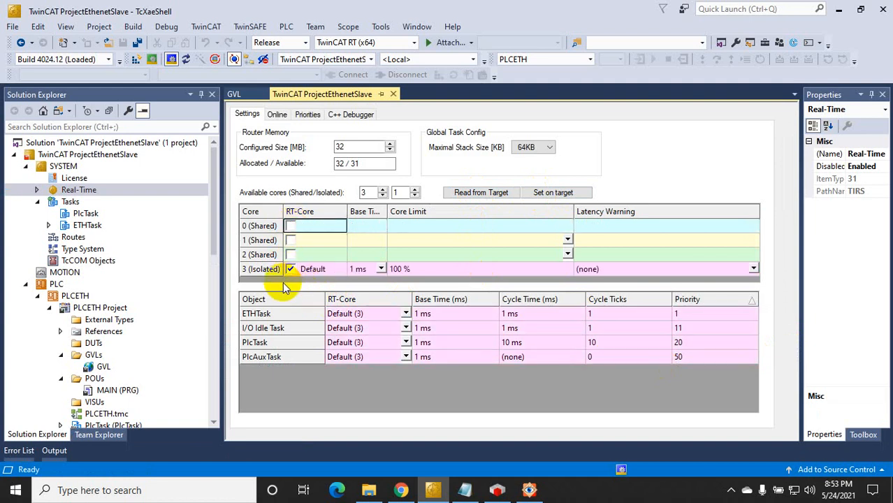
Step: Set the core configuration of 3 shared and 1 isolated cores on the target
{"action": "left_click", "coordinate": [552, 194]}
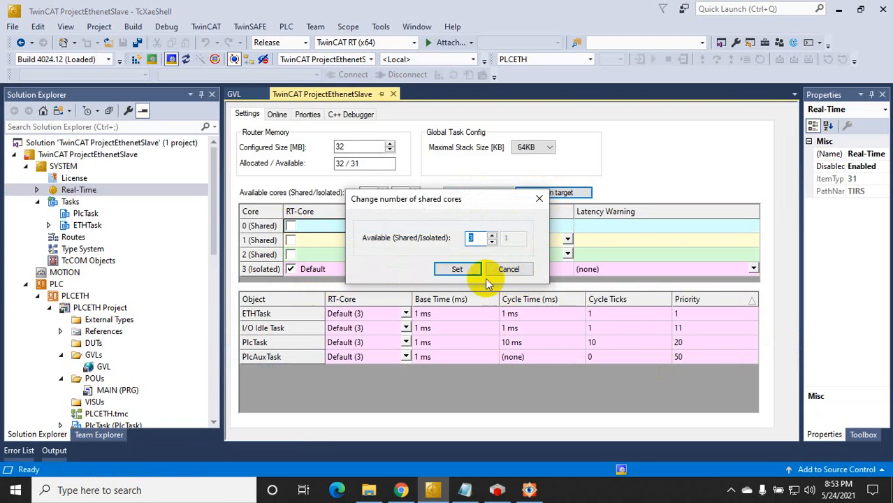
{"action": "left_click", "coordinate": [455, 270]}
{"action": "left_click", "coordinate": [462, 294]}
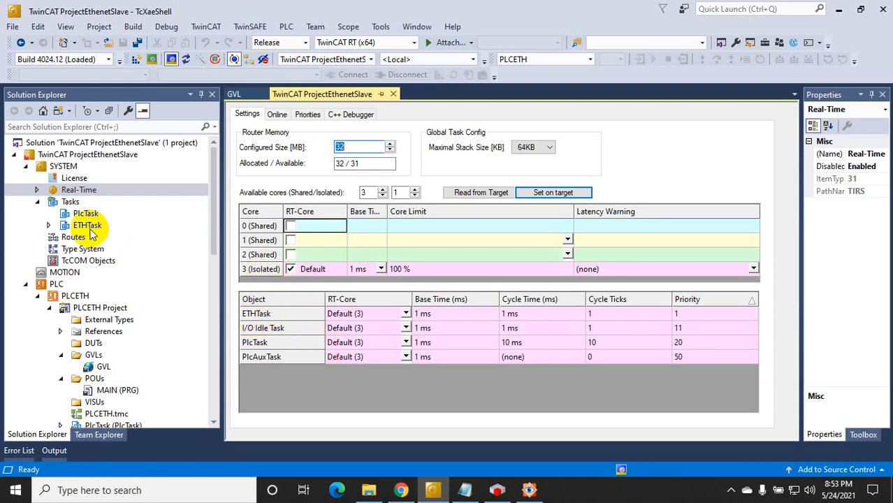
Step: Save all files with the changed real-time core settings
{"action": "mouse_move", "coordinate": [210, 230]}
{"action": "left_mouse_down"}
{"action": "mouse_move", "coordinate": [213, 253]}
{"action": "mouse_move", "coordinate": [213, 235]}
{"action": "left_mouse_up"}
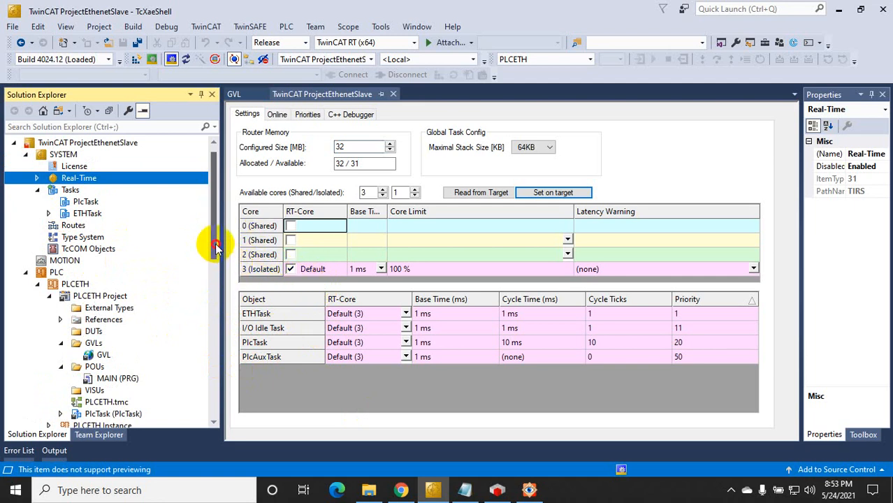
{"action": "scroll", "coordinate": [214, 247], "scroll_direction": "down", "scroll_amount": 1}
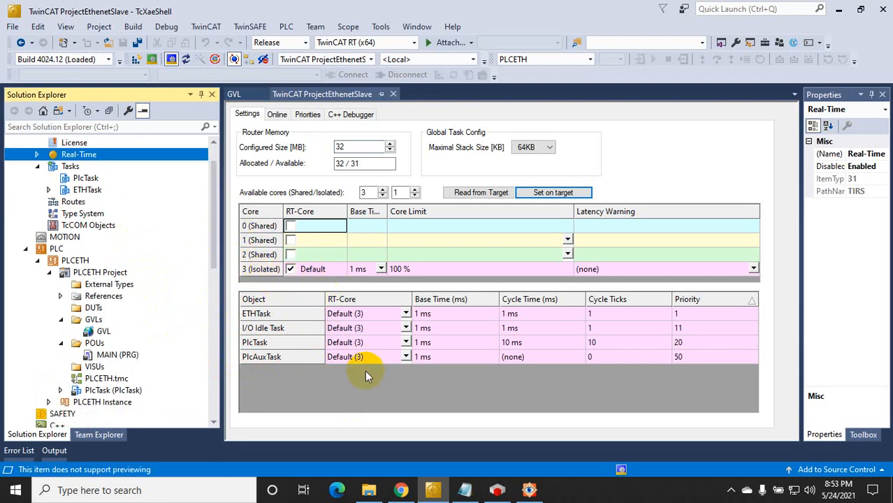
{"action": "left_click_drag", "start_coordinate": [214, 256], "coordinate": [217, 375]}
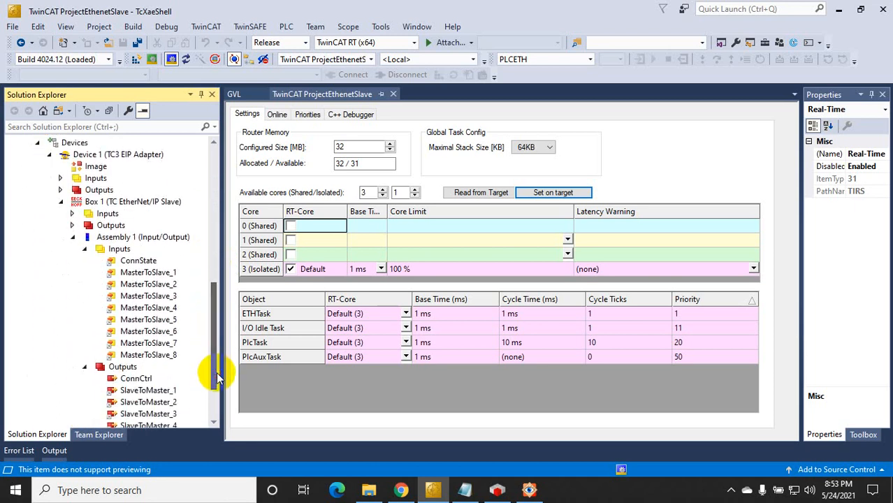
{"action": "left_click", "coordinate": [138, 43]}
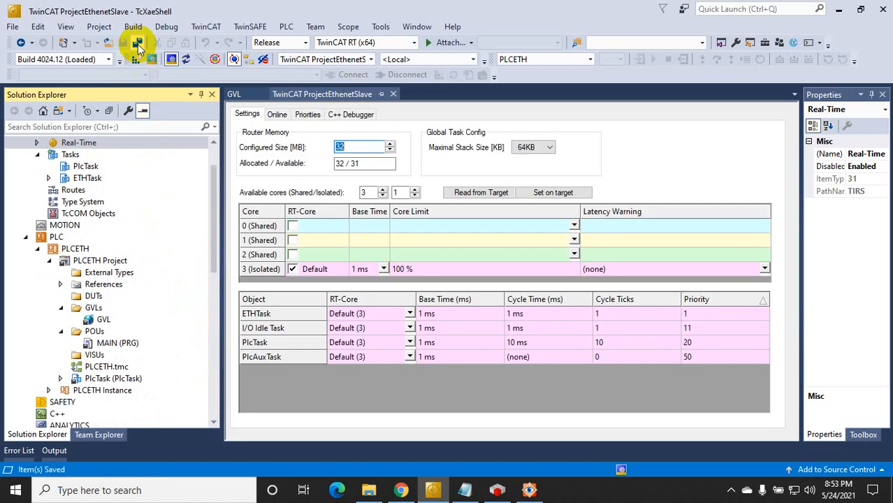
Step: Start exporting an EDS file for Box 1 (TC EtherNet/IP Slave), choosing the detailed device description
{"action": "left_click_drag", "start_coordinate": [213, 255], "coordinate": [183, 365]}
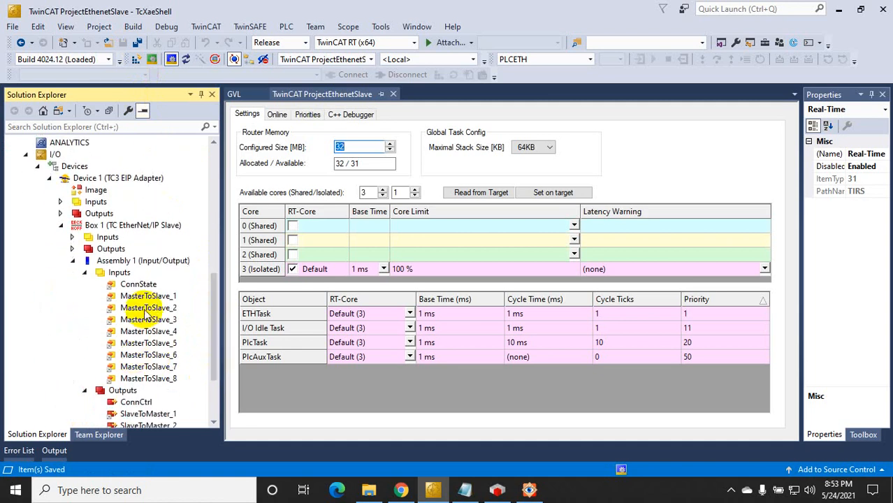
{"action": "right_click", "coordinate": [132, 230]}
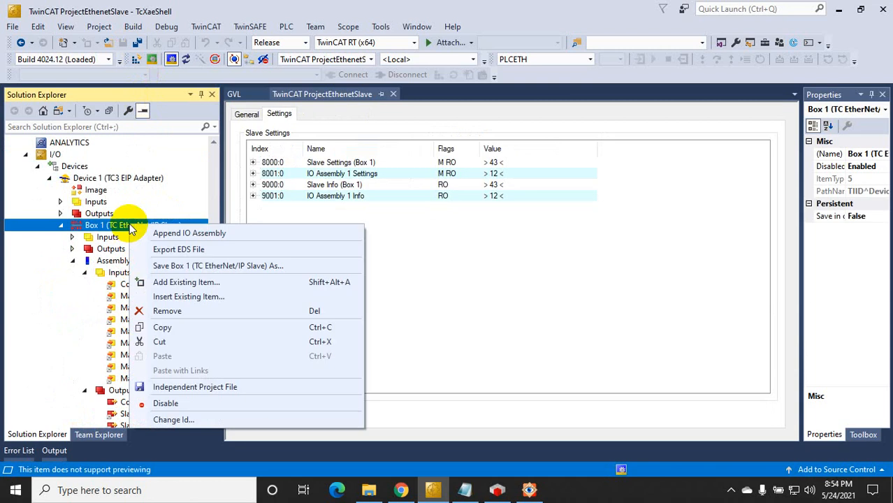
{"action": "left_click", "coordinate": [183, 250]}
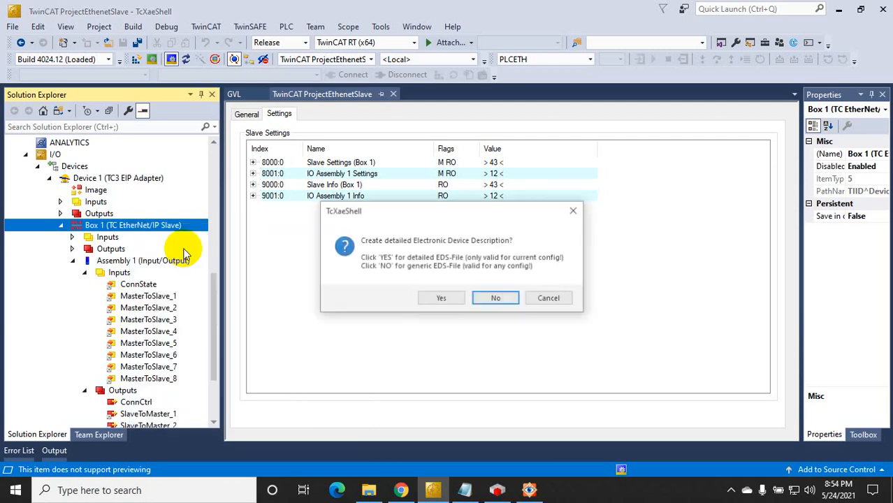
{"action": "left_click", "coordinate": [451, 300]}
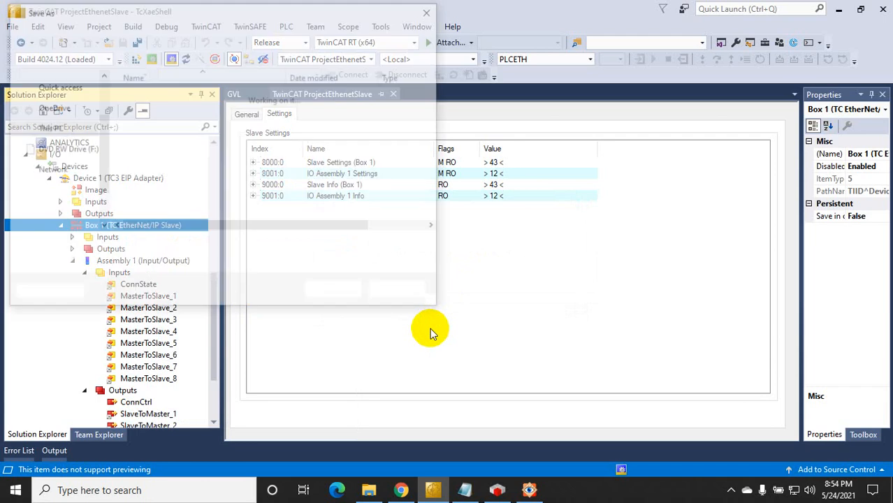
Step: Save the EDS file on the Desktop as Beckhoff (TC EtherNet_IP Slave)_20210524_192542.eds
{"action": "left_click", "coordinate": [235, 139]}
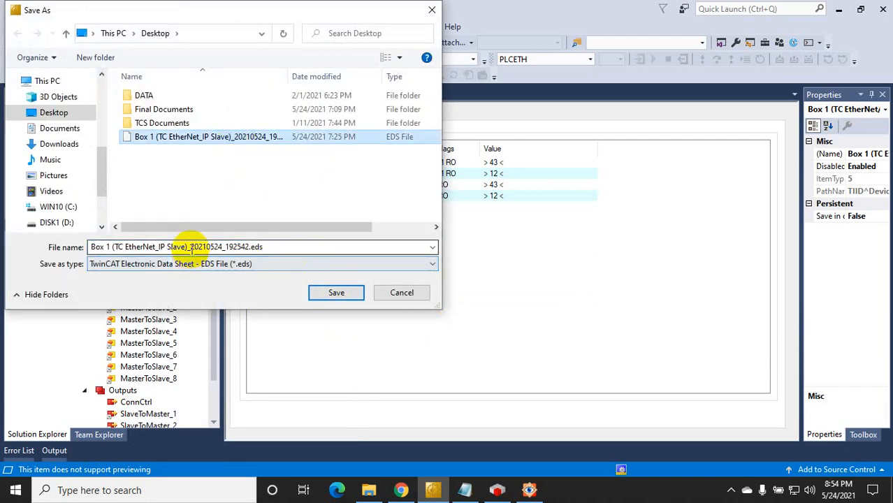
{"action": "left_click", "coordinate": [249, 247]}
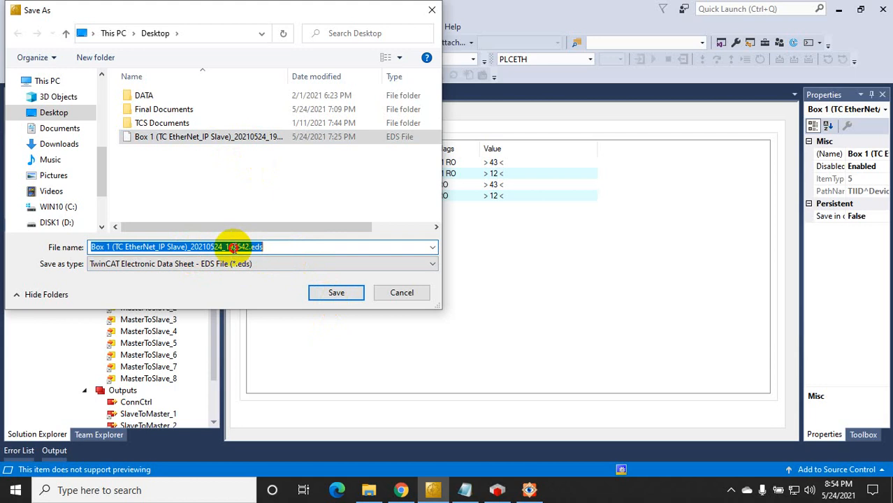
{"action": "left_click", "coordinate": [230, 246]}
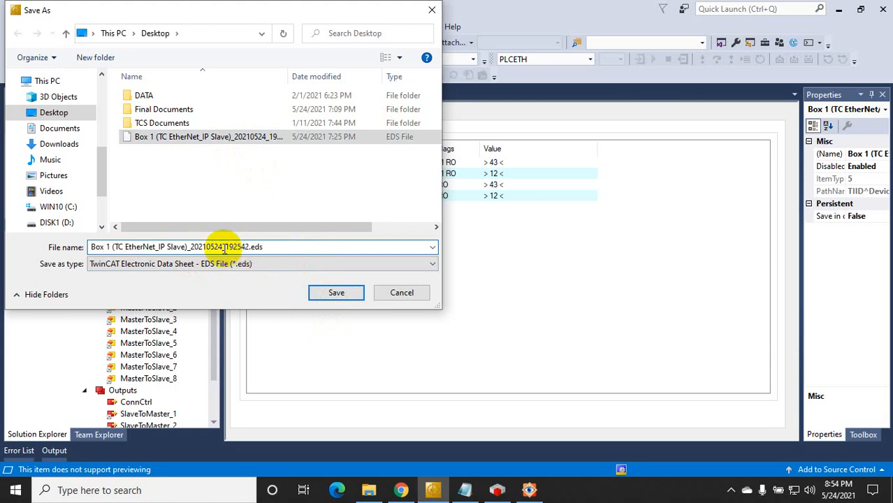
{"action": "left_click_drag", "start_coordinate": [223, 247], "coordinate": [190, 247]}
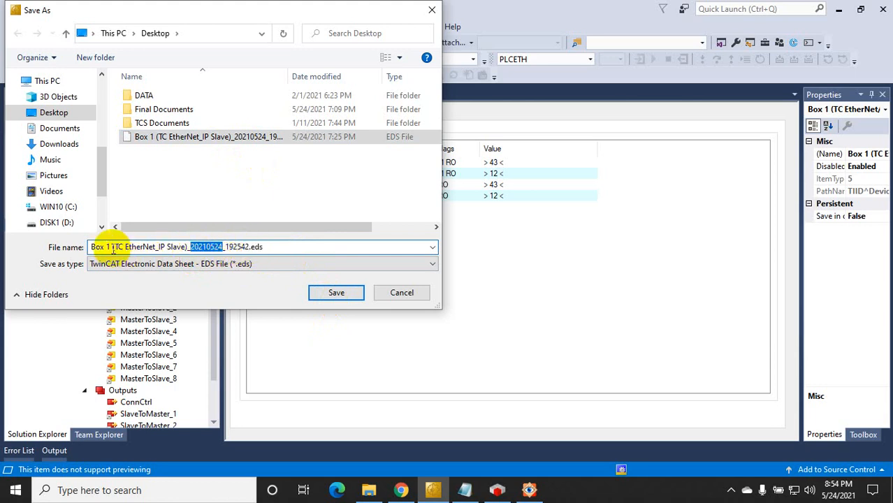
{"action": "left_click_drag", "start_coordinate": [113, 248], "coordinate": [70, 253]}
{"action": "key", "text": "BackSpace"}
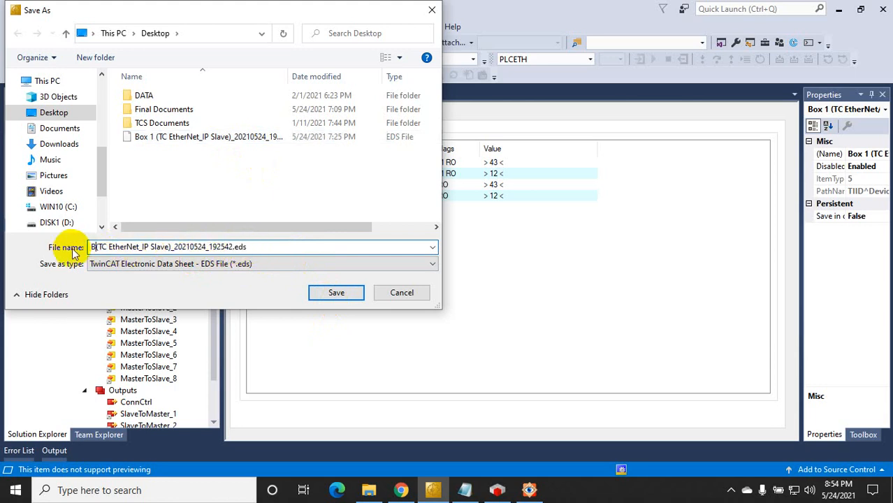
{"action": "type", "text": "Beck"}
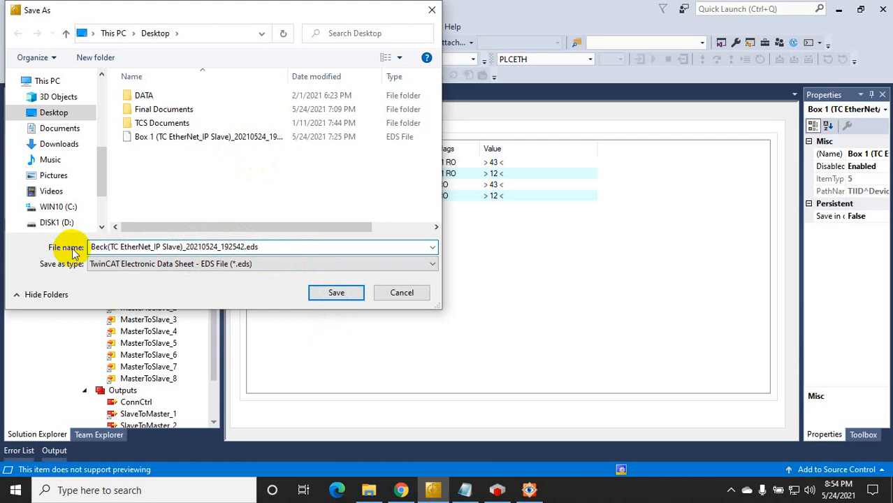
{"action": "type", "text": "o"}
{"action": "key", "text": "BackSpace"}
{"action": "type", "text": "h"}
{"action": "key", "text": "BackSpace"}
{"action": "type", "text": "hoff"}
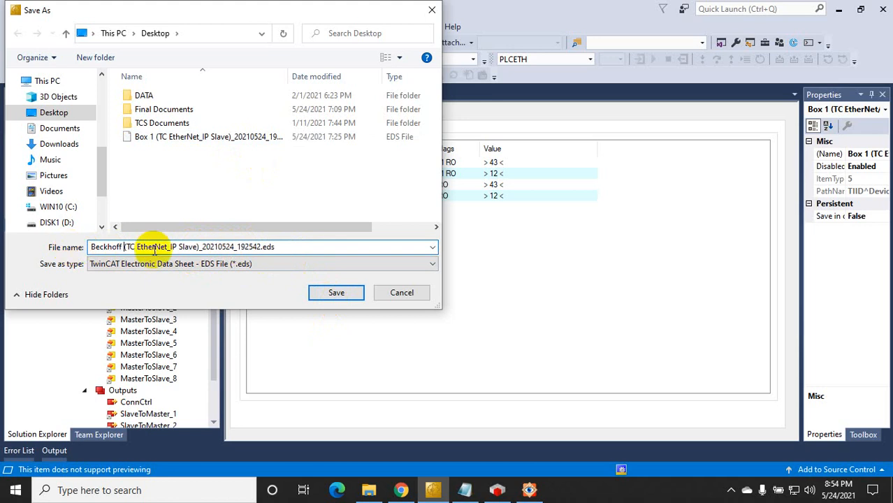
{"action": "left_click", "coordinate": [337, 295]}
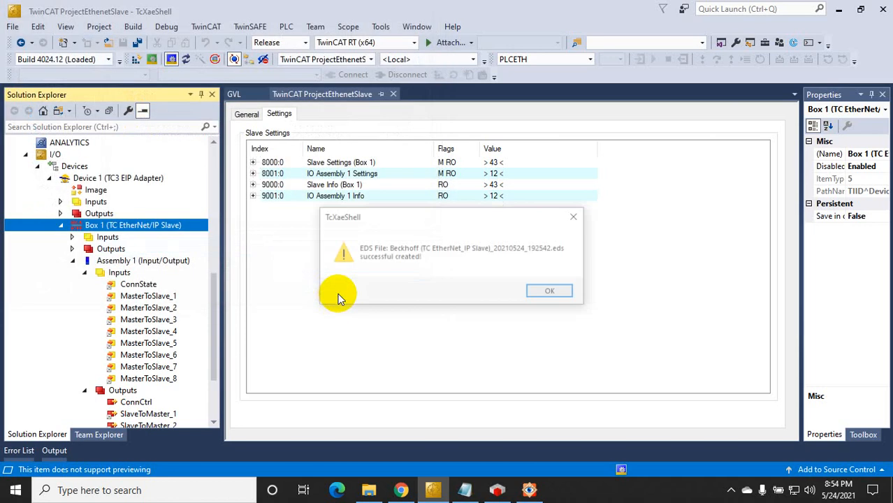
{"action": "left_click", "coordinate": [550, 293]}
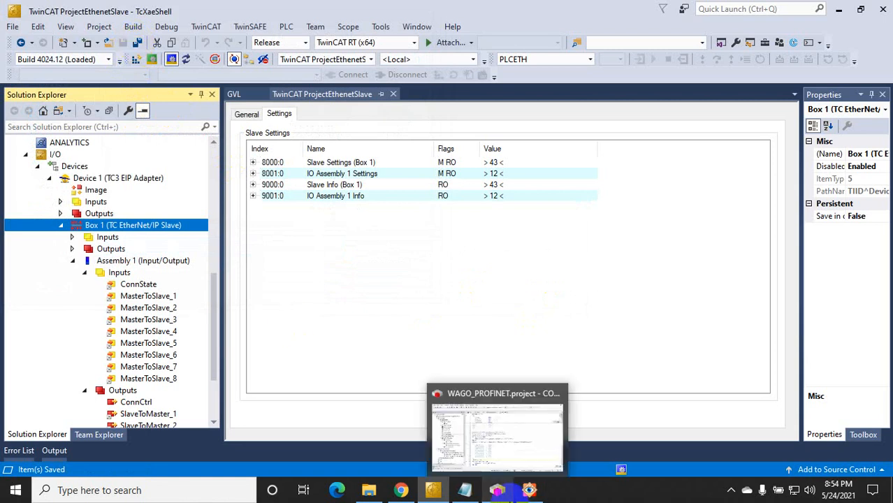
Step: Switch to the WAGO_PROFINET project in CODESYS and examine its device tree and the network layout diagram
{"action": "left_click", "coordinate": [511, 496]}
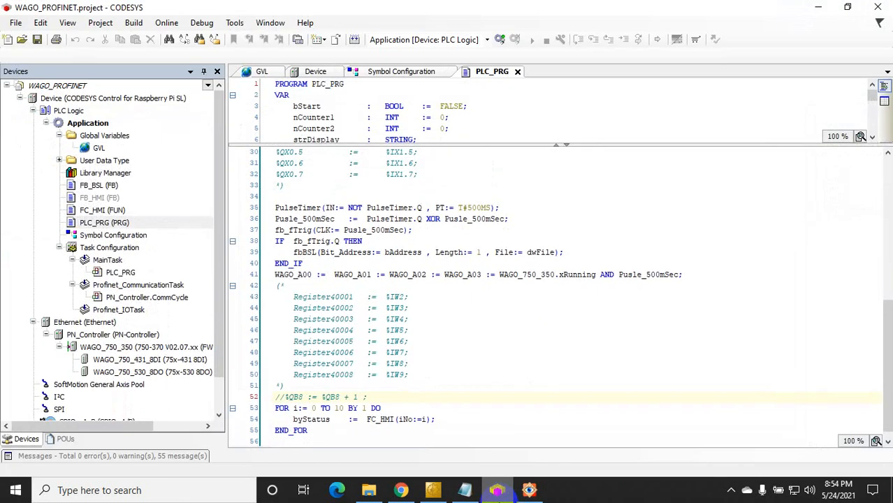
{"action": "left_click_drag", "start_coordinate": [218, 248], "coordinate": [220, 187]}
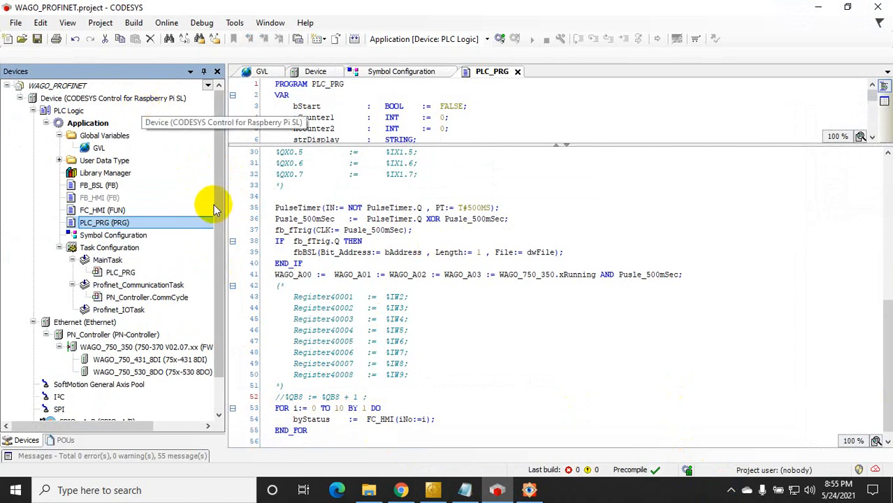
{"action": "scroll", "coordinate": [219, 205], "scroll_direction": "down", "scroll_amount": 1}
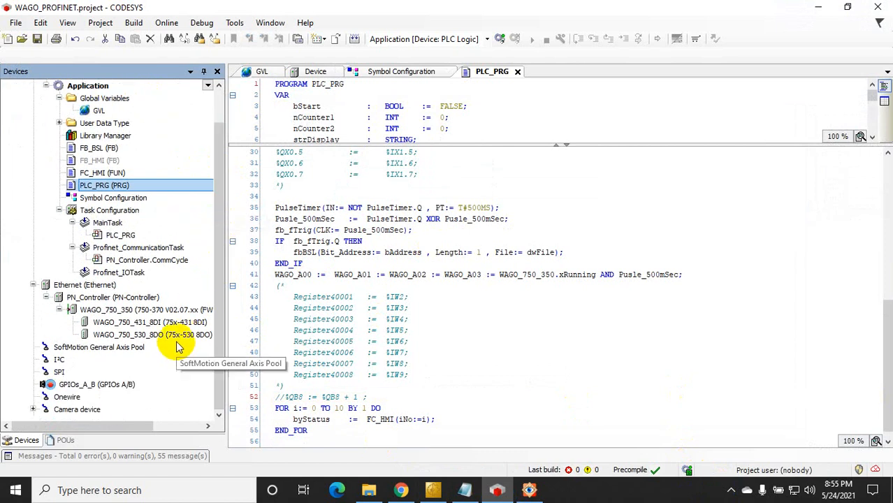
{"action": "left_click_drag", "start_coordinate": [224, 219], "coordinate": [223, 190]}
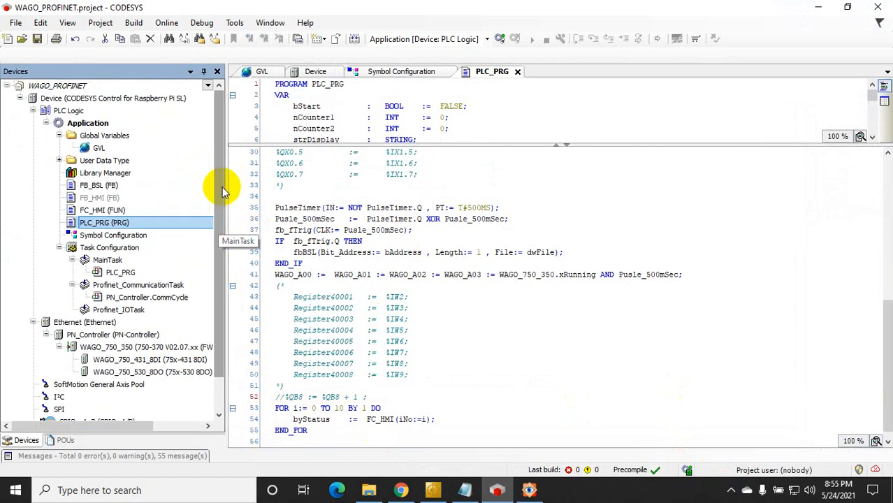
{"action": "right_click", "coordinate": [98, 323]}
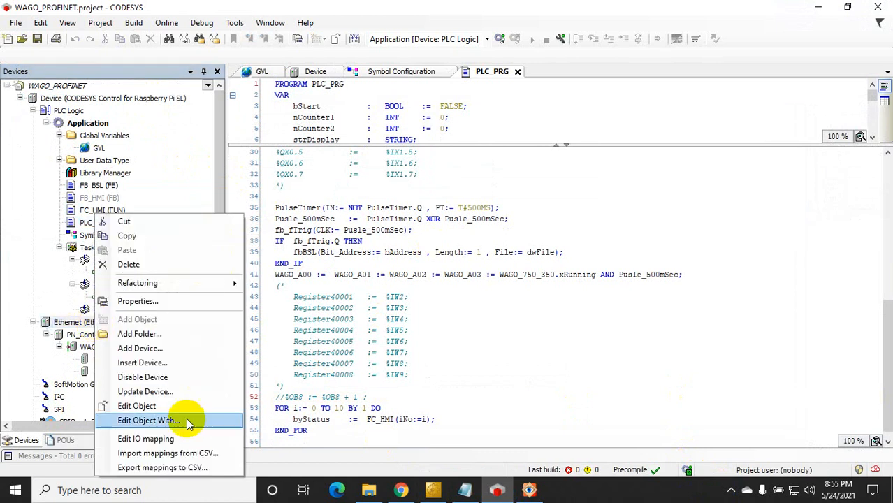
{"action": "left_click", "coordinate": [71, 324]}
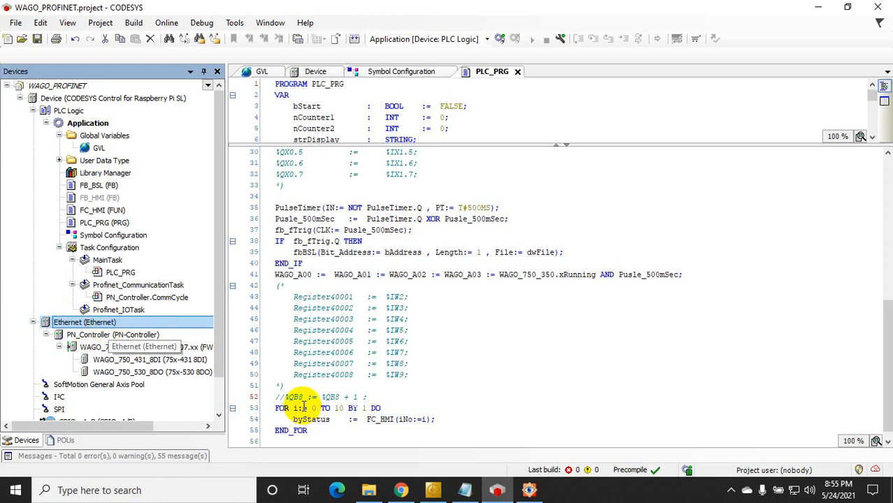
{"action": "left_click", "coordinate": [532, 491]}
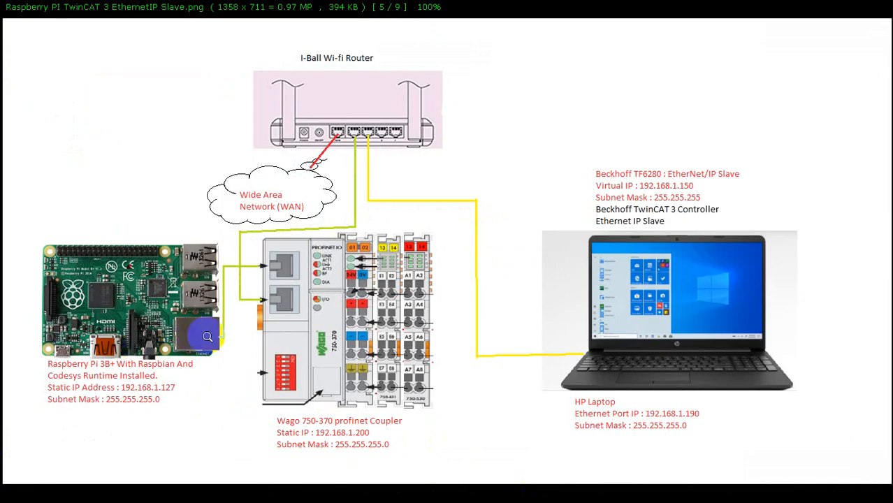
{"action": "key", "text": "alt+Tab"}
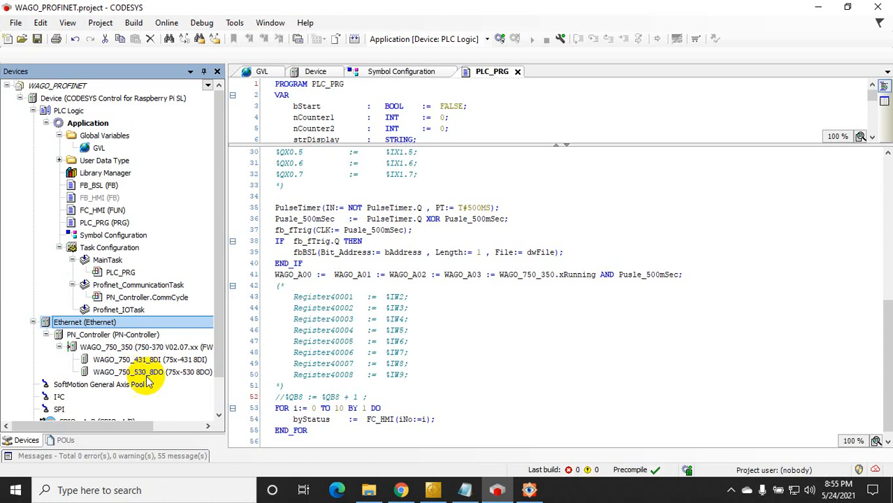
Step: Append an EtherNet/IP Scanner from 3S - Smart Software Solutions to the Ethernet device
{"action": "right_click", "coordinate": [98, 322]}
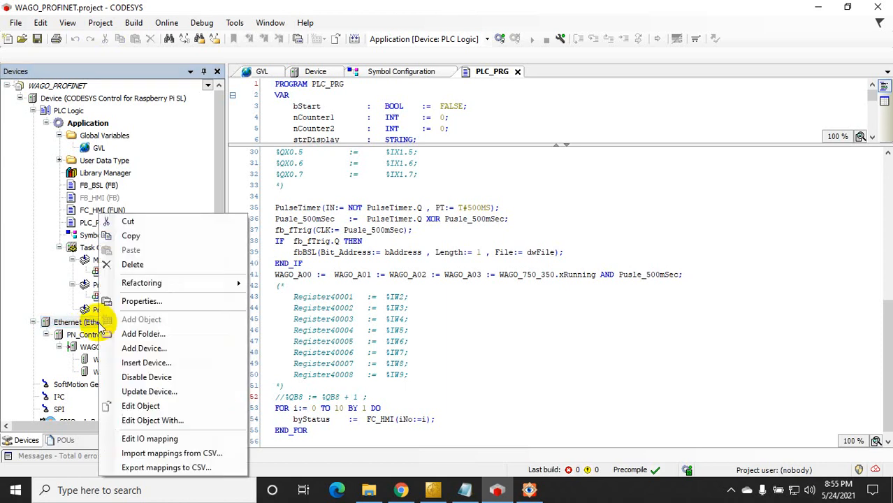
{"action": "left_click", "coordinate": [142, 349]}
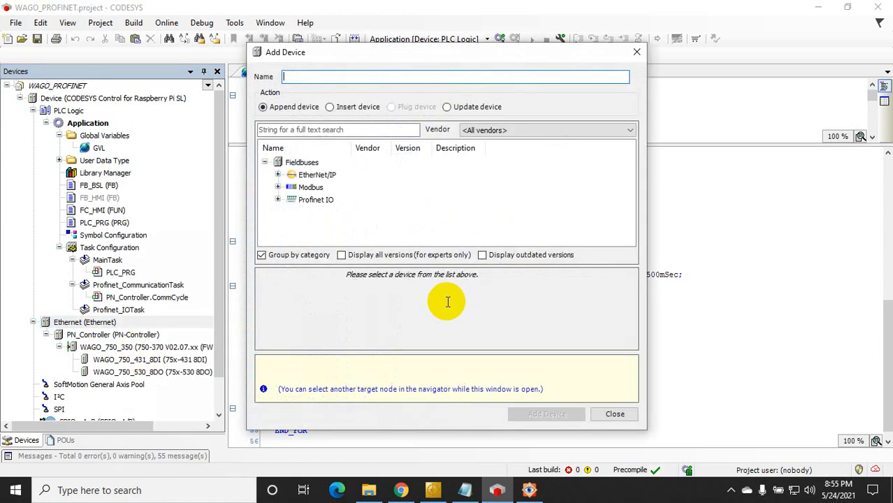
{"action": "left_click", "coordinate": [278, 175]}
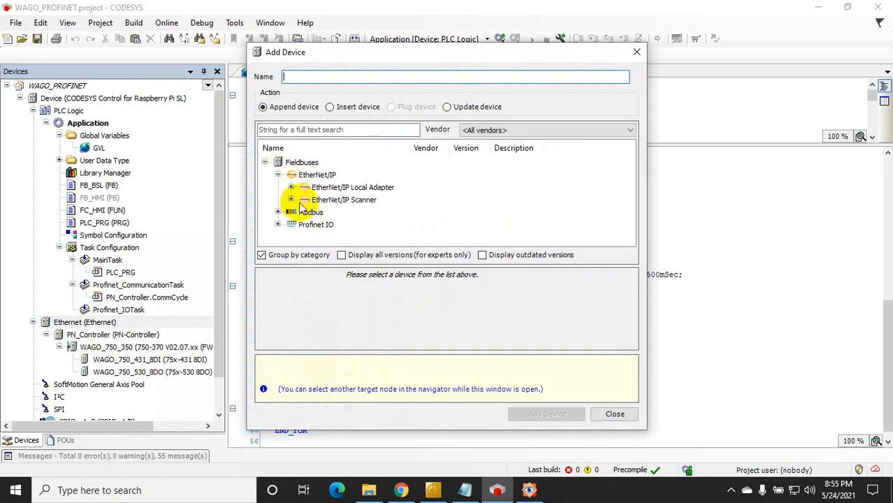
{"action": "left_click", "coordinate": [290, 200]}
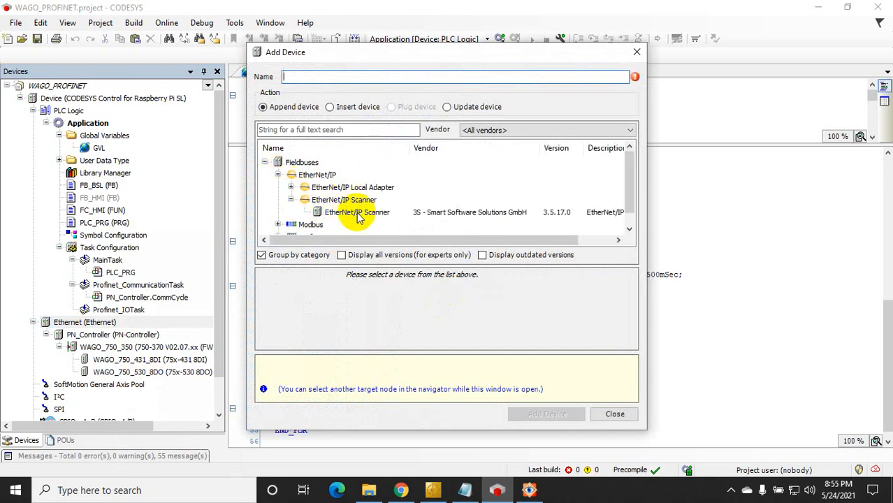
{"action": "left_click", "coordinate": [357, 216]}
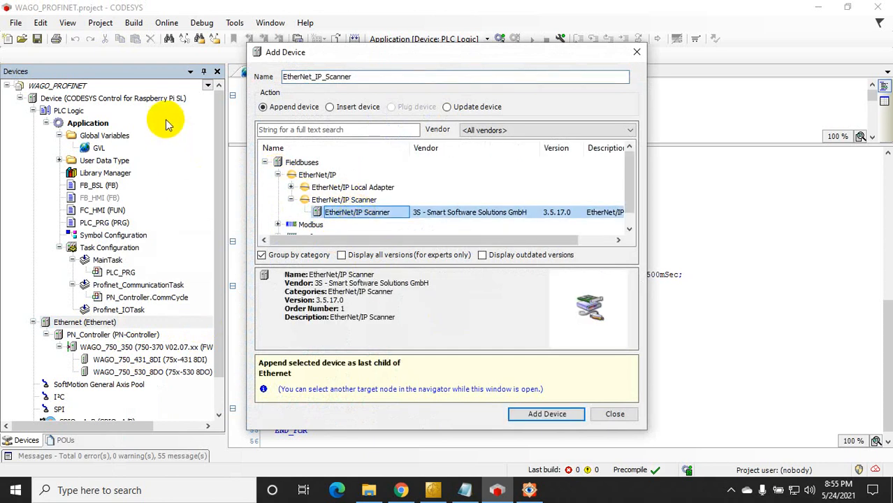
{"action": "left_click", "coordinate": [549, 416]}
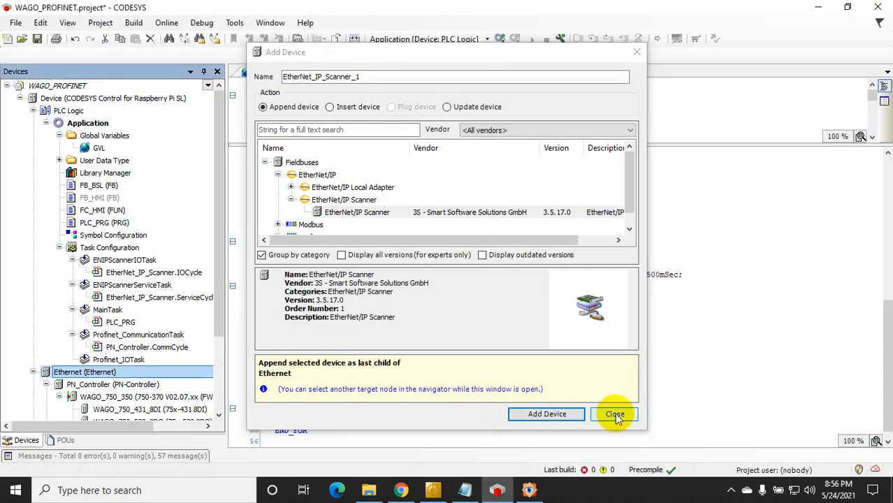
{"action": "left_click", "coordinate": [615, 415]}
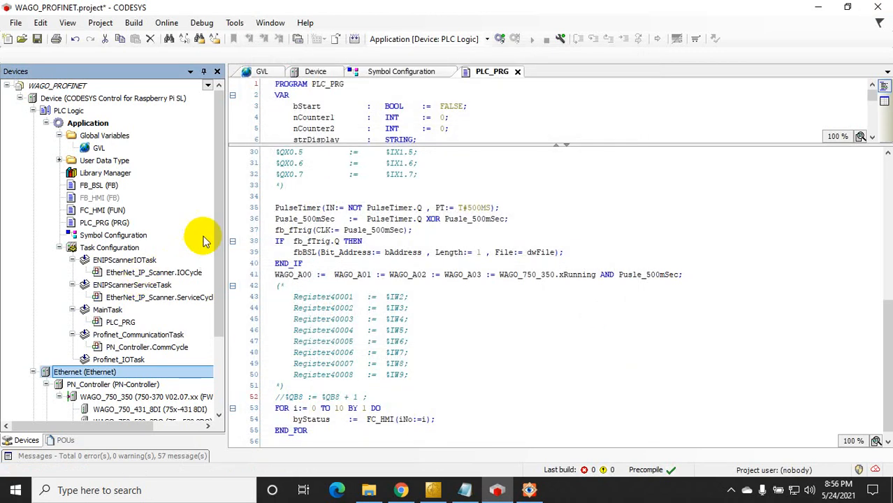
Step: Install Beckhoff (TC EtherNet_IP Slave)_20210524_192542.eds from the Desktop into the device repository
{"action": "left_click_drag", "start_coordinate": [224, 214], "coordinate": [223, 287]}
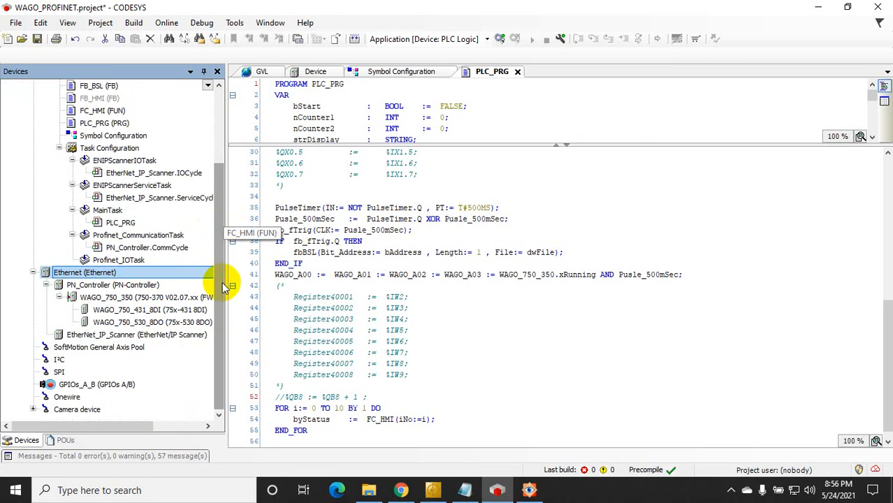
{"action": "left_click", "coordinate": [235, 23]}
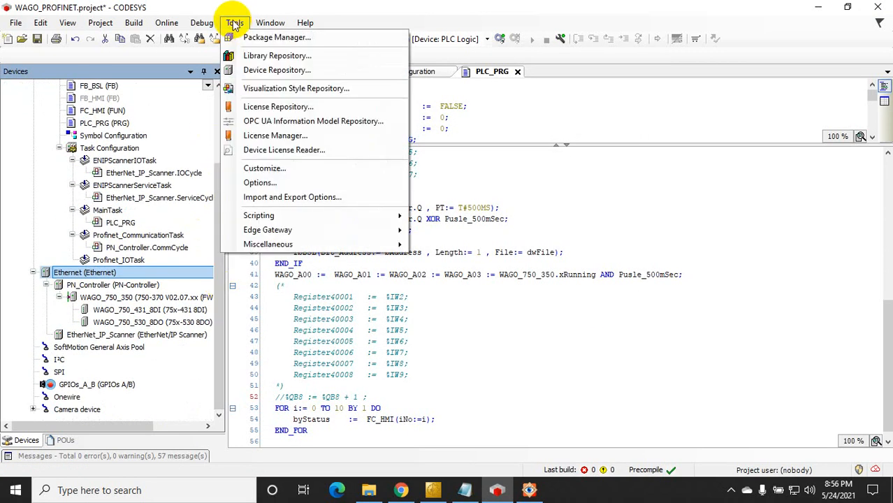
{"action": "left_click", "coordinate": [261, 70]}
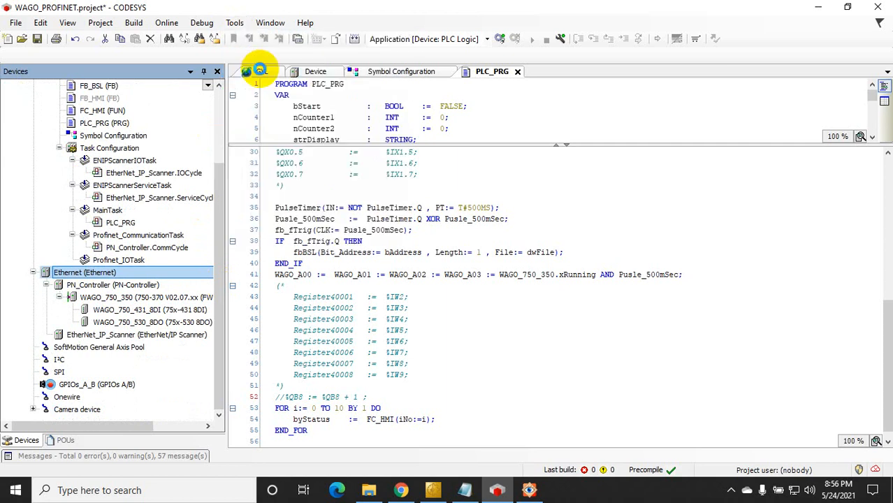
{"action": "left_click", "coordinate": [372, 98]}
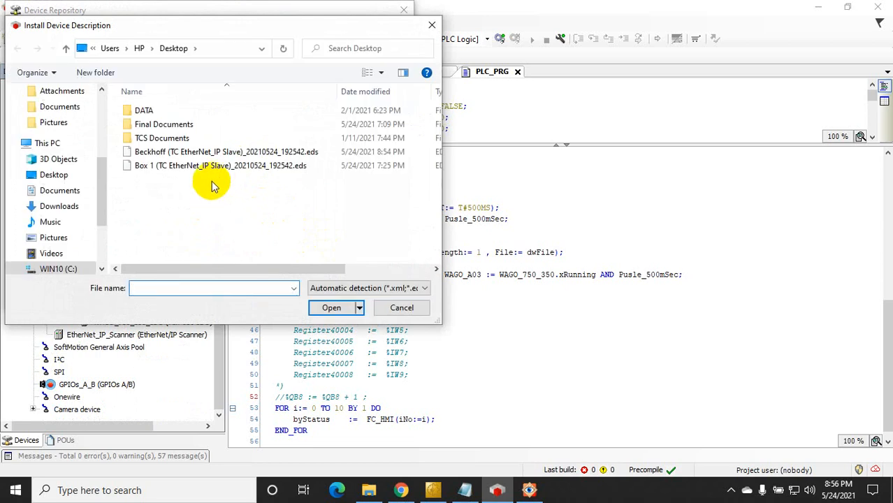
{"action": "left_click", "coordinate": [209, 152]}
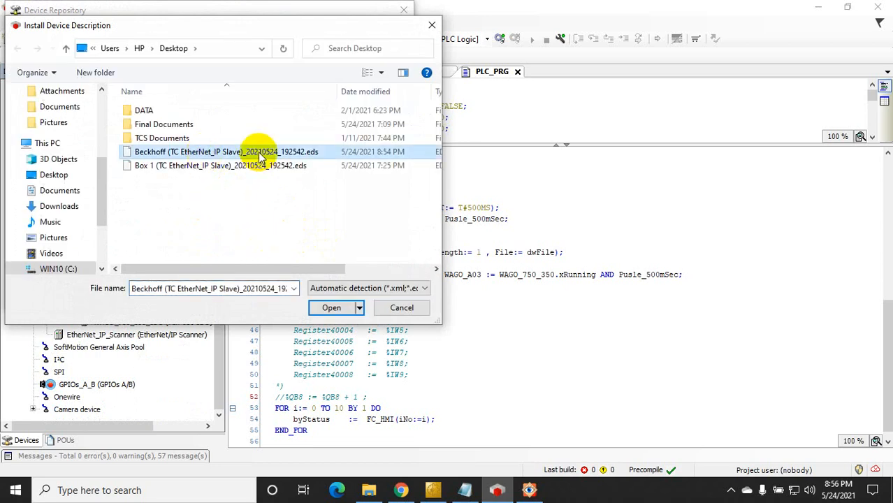
{"action": "left_click", "coordinate": [328, 310]}
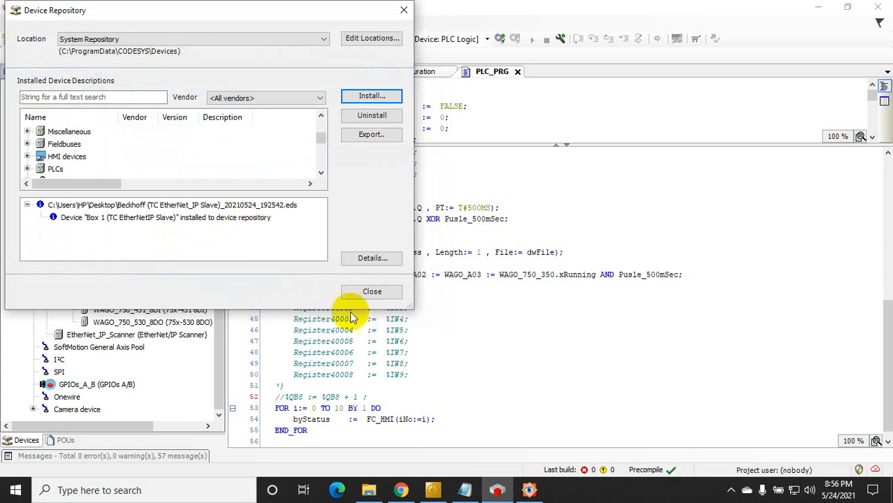
{"action": "left_click", "coordinate": [373, 294]}
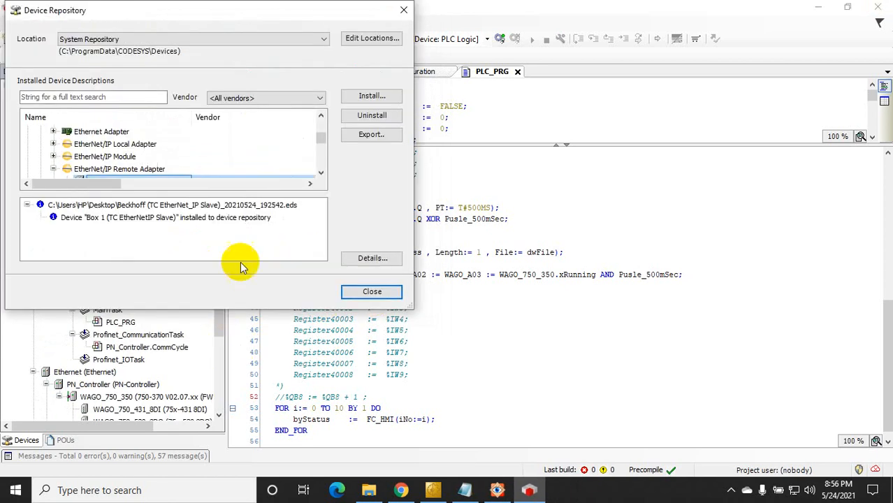
{"action": "left_click", "coordinate": [353, 295]}
Step: Append the Beckhoff Box 1 (TC EtherNetIP Slave) remote adapter to the EtherNet_IP_Scanner
{"action": "left_click_drag", "start_coordinate": [220, 293], "coordinate": [220, 382]}
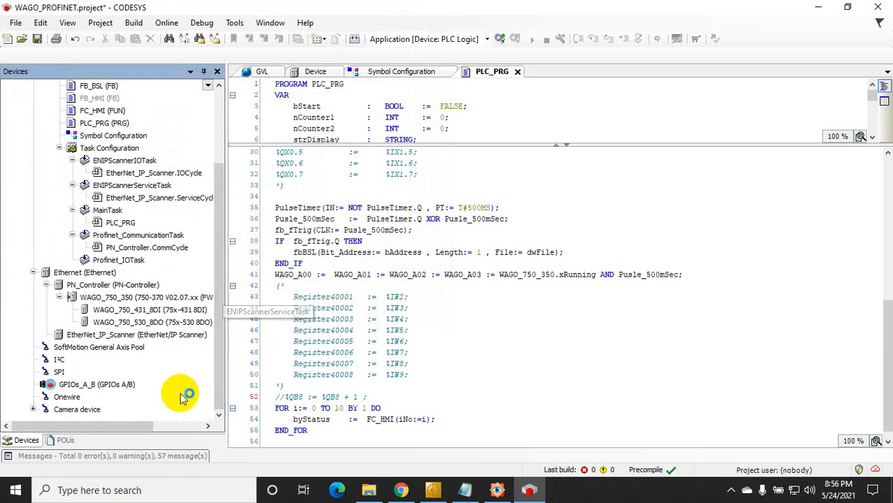
{"action": "right_click", "coordinate": [155, 337]}
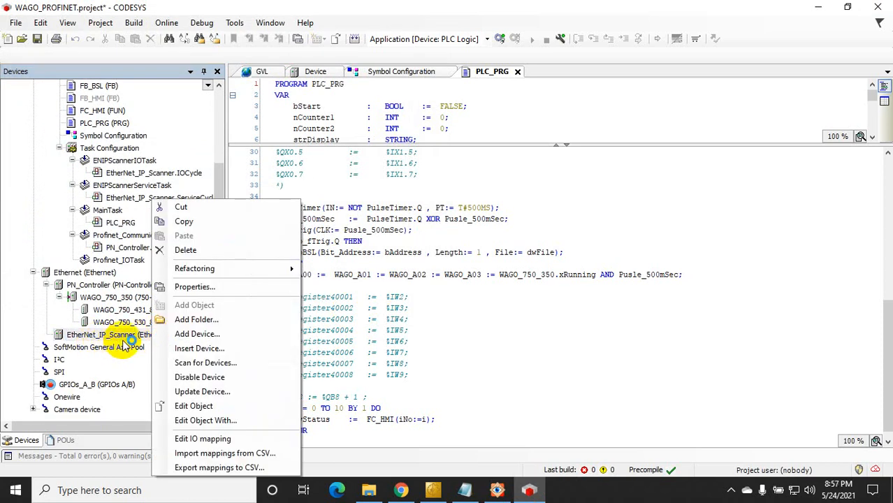
{"action": "left_click", "coordinate": [203, 335]}
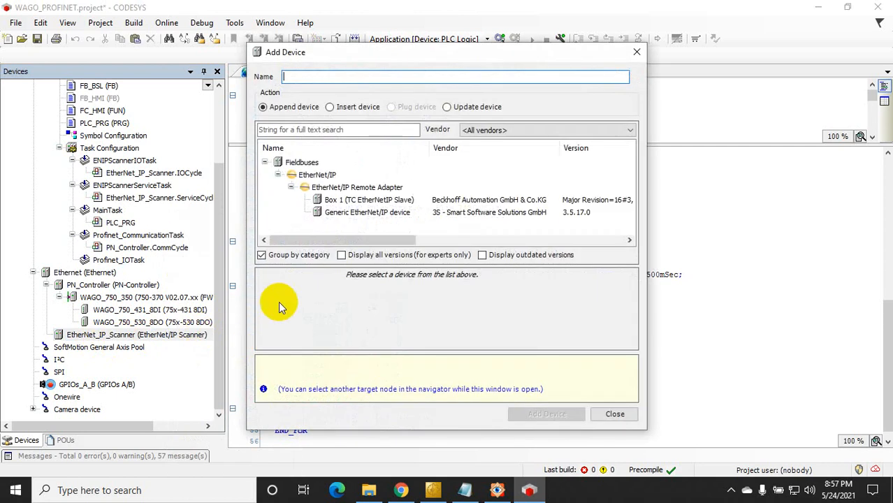
{"action": "left_click", "coordinate": [347, 204]}
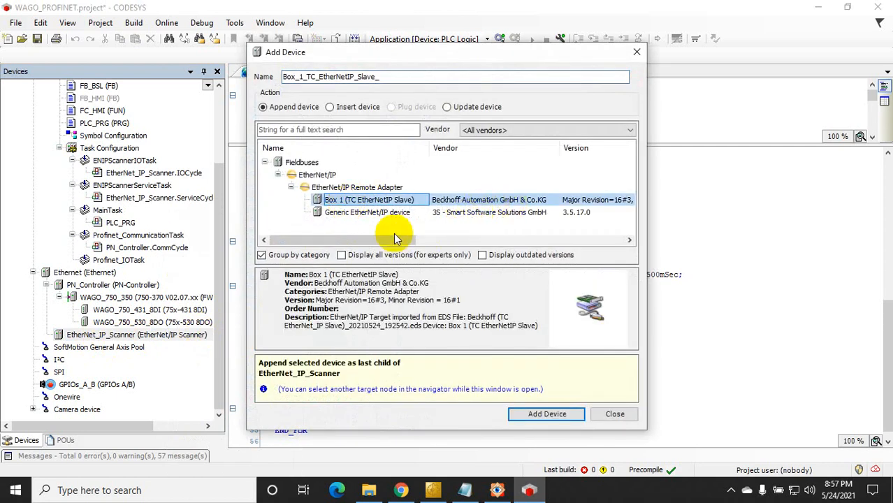
{"action": "left_click_drag", "start_coordinate": [393, 241], "coordinate": [571, 241]}
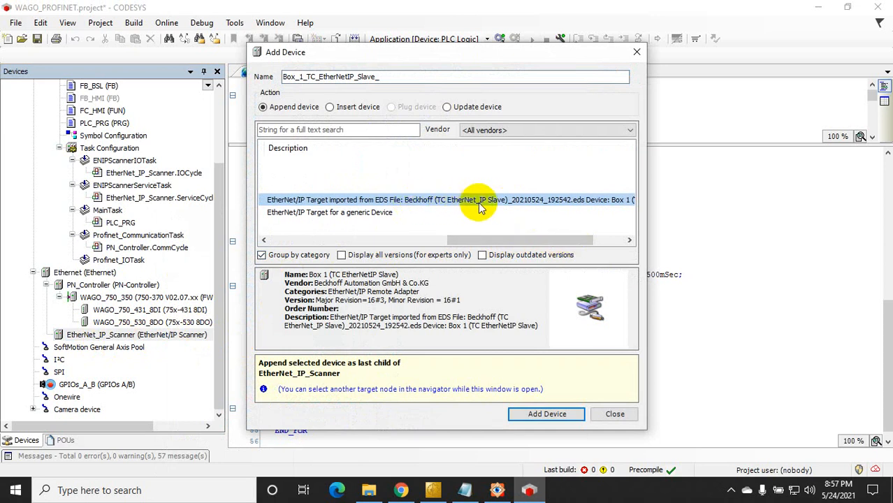
{"action": "left_click_drag", "start_coordinate": [590, 239], "coordinate": [376, 253]}
{"action": "left_click", "coordinate": [543, 414]}
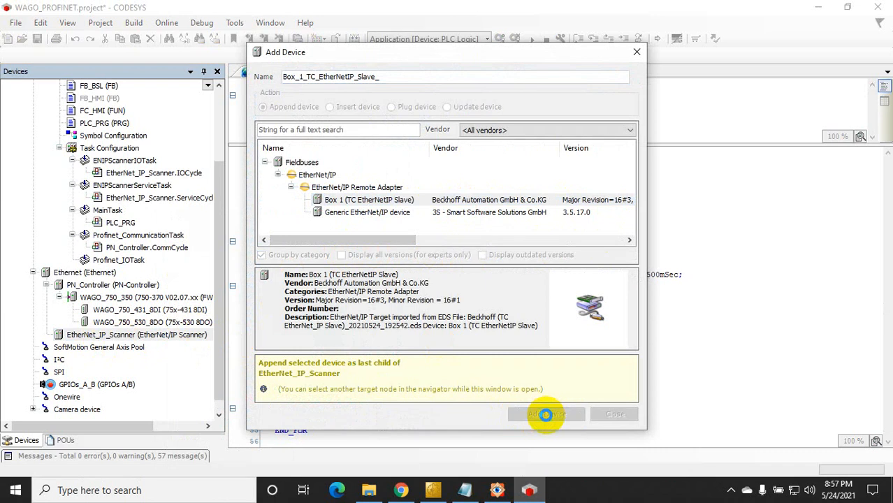
{"action": "left_click", "coordinate": [616, 418]}
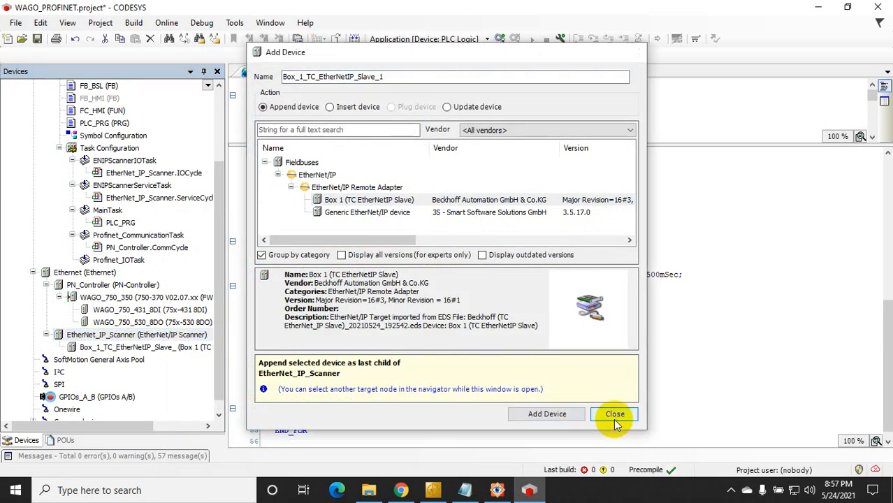
Step: Check the slave's virtual IP in the network diagram and set the Box_1_TC_EtherNetIP_Slave_ IP address to 192.168.1.150
{"action": "left_click", "coordinate": [143, 347]}
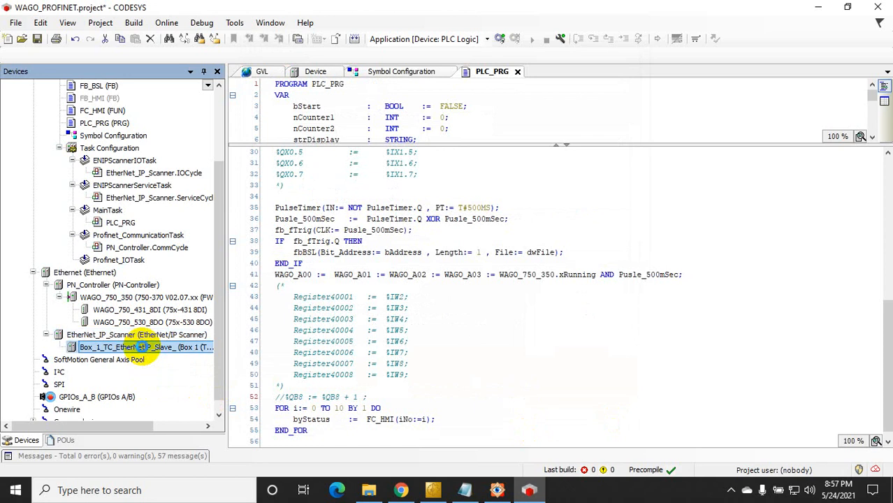
{"action": "double_click", "coordinate": [144, 347]}
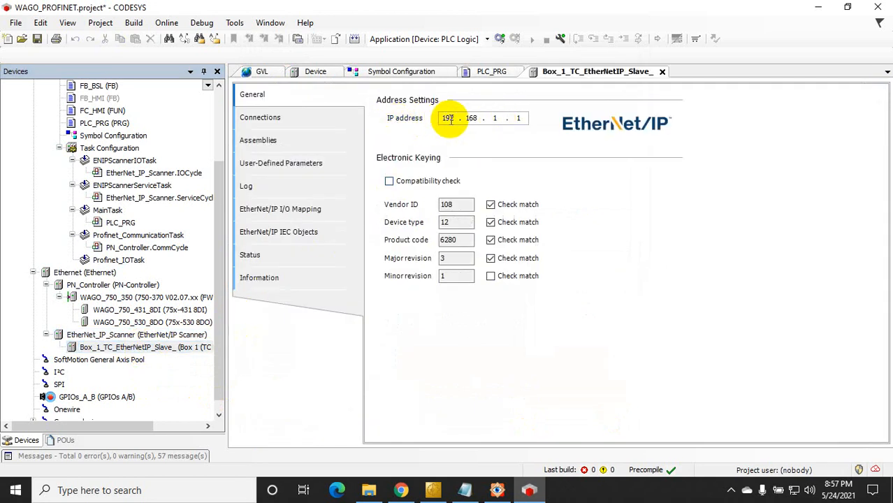
{"action": "left_click", "coordinate": [499, 489]}
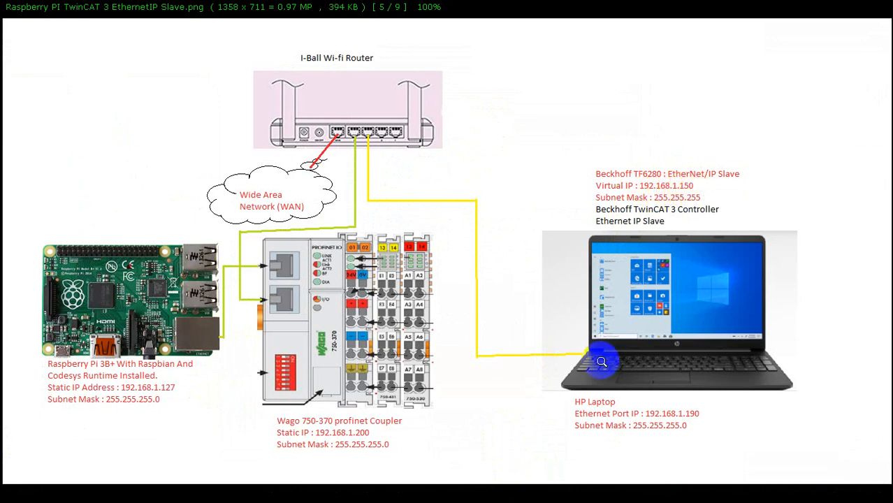
{"action": "key", "text": "Escape"}
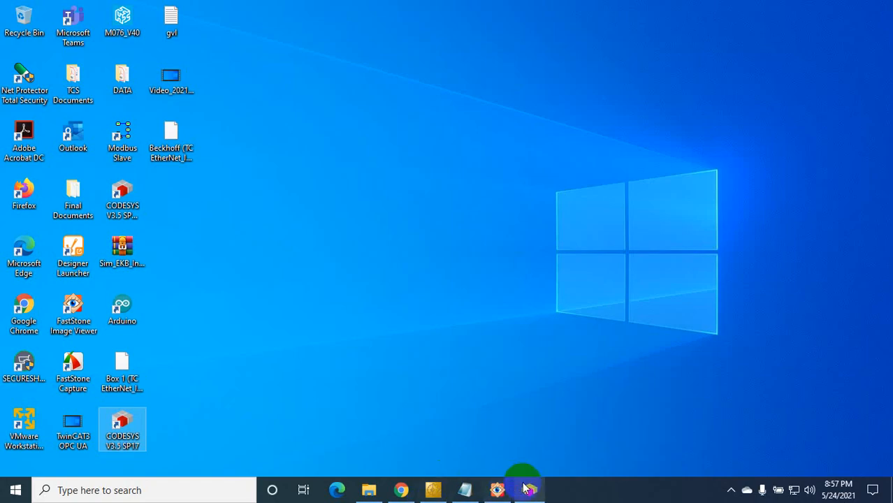
{"action": "left_click", "coordinate": [524, 488]}
{"action": "left_click", "coordinate": [521, 117]}
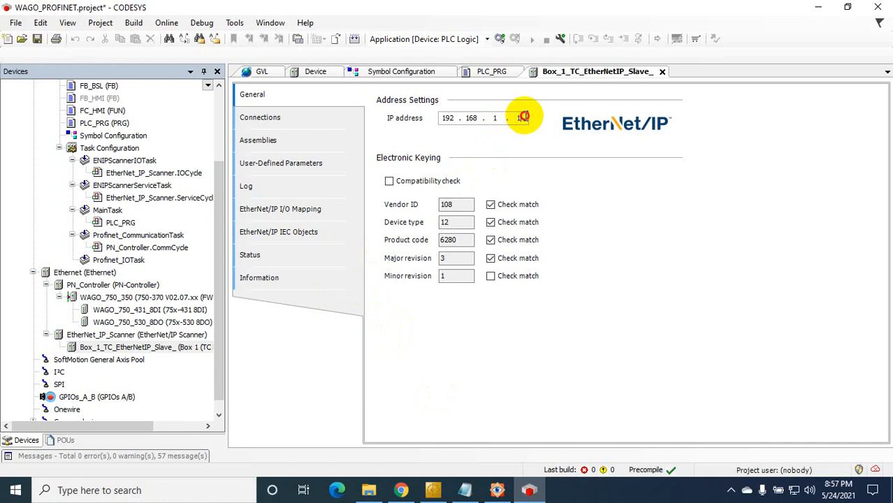
{"action": "type", "text": "150"}
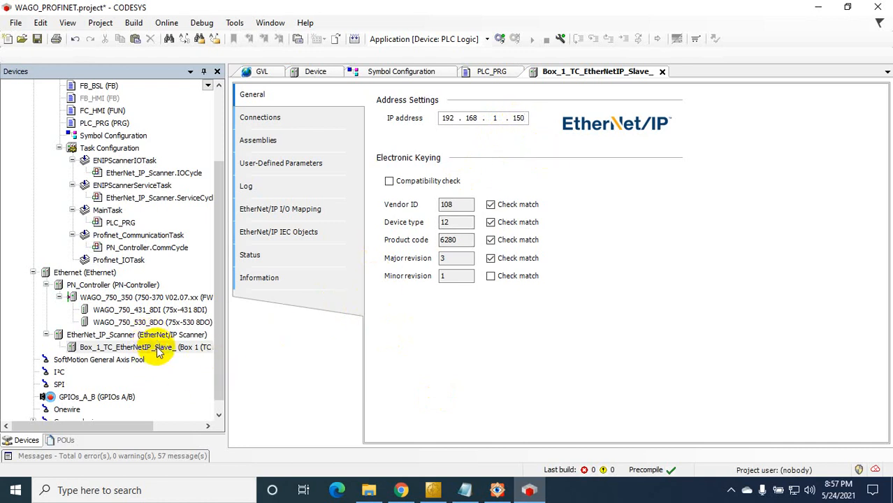
Step: Open the GVL and delete the SlaveToMaster : BYTE declaration
{"action": "left_click", "coordinate": [175, 335]}
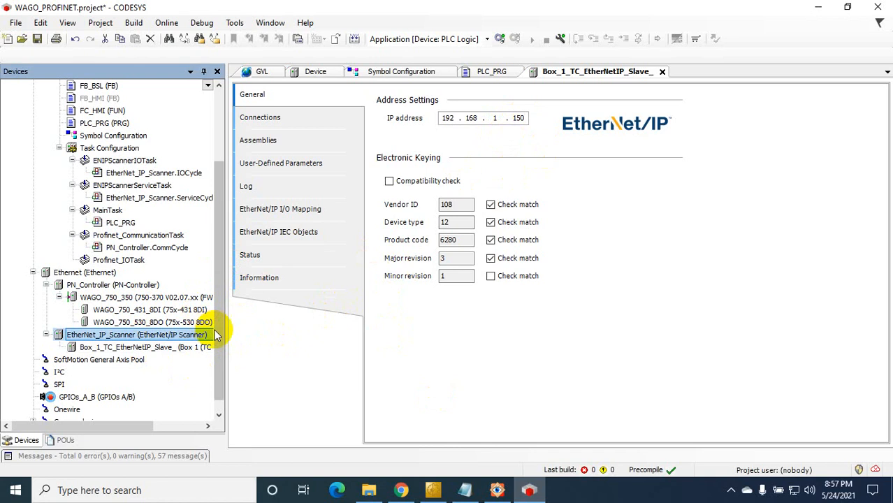
{"action": "scroll", "coordinate": [215, 276], "scroll_direction": "up", "scroll_amount": 3}
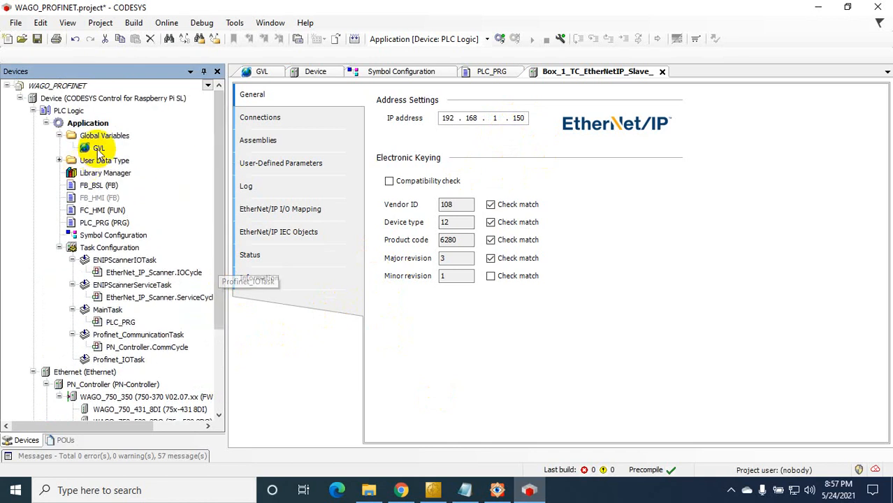
{"action": "left_click", "coordinate": [100, 148]}
{"action": "double_click", "coordinate": [100, 148]}
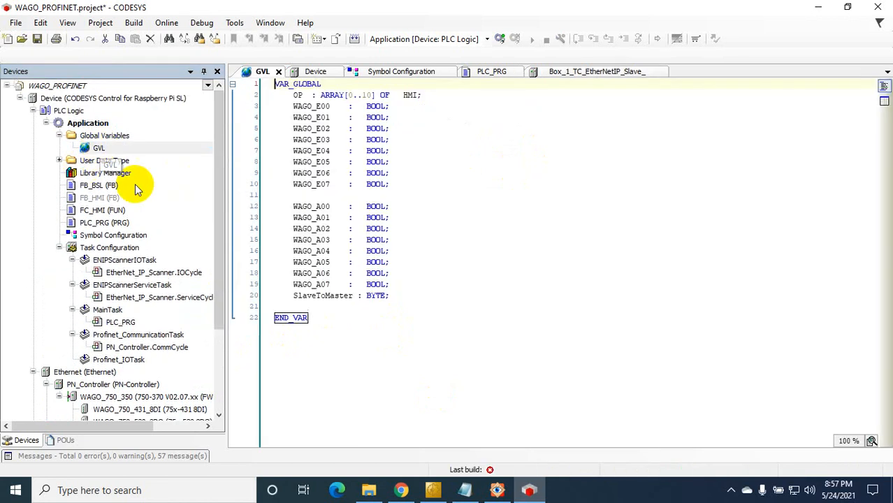
{"action": "left_click", "coordinate": [419, 294]}
{"action": "left_click_drag", "start_coordinate": [419, 294], "coordinate": [298, 299]}
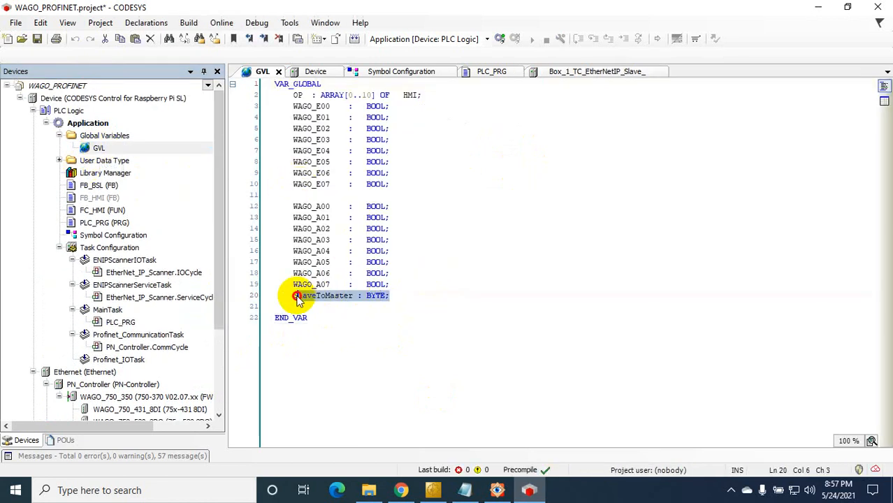
{"action": "key", "text": "Delete"}
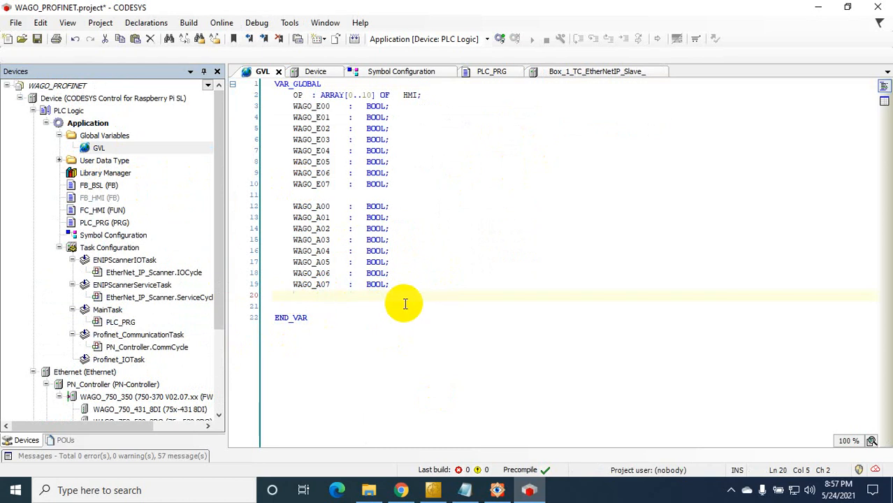
Step: Copy the MasterToSlave_1 to _8 and SlaveToMaster_1 to _8 BYTE declarations from the gvl Notepad file into the GVL and generate code
{"action": "left_click", "coordinate": [464, 490]}
{"action": "scroll", "coordinate": [105, 238], "scroll_direction": "down", "scroll_amount": 5}
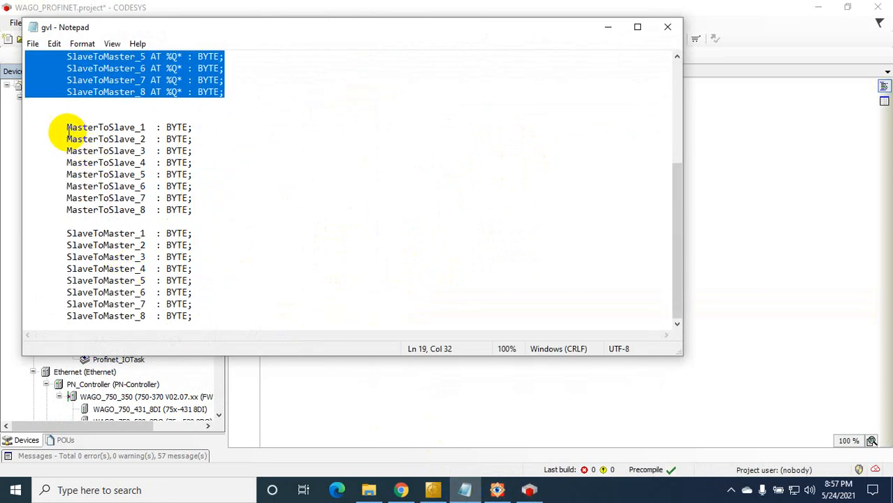
{"action": "left_click_drag", "start_coordinate": [68, 128], "coordinate": [208, 313]}
{"action": "key", "text": "ctrl+c"}
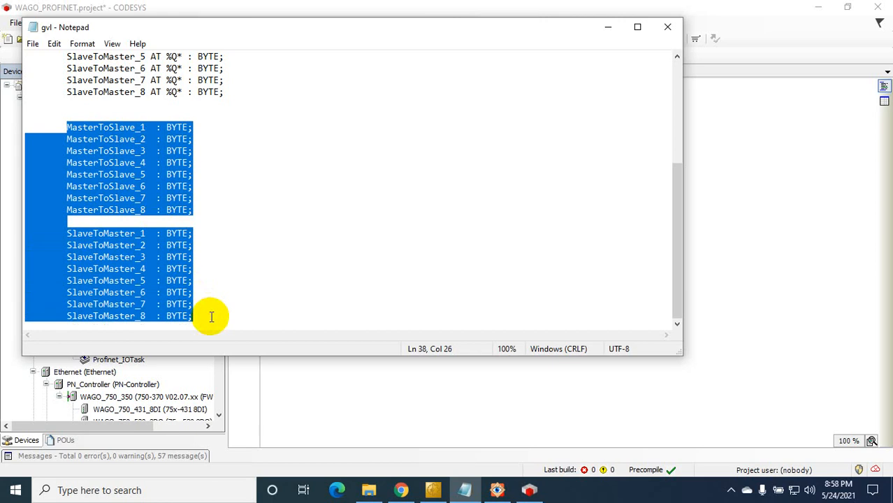
{"action": "left_click", "coordinate": [529, 490]}
{"action": "left_click", "coordinate": [323, 316]}
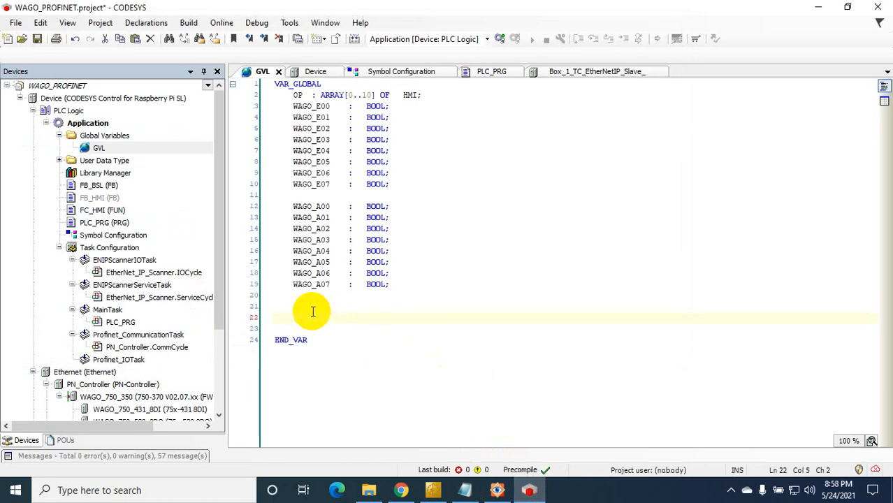
{"action": "key", "text": "ctrl+v"}
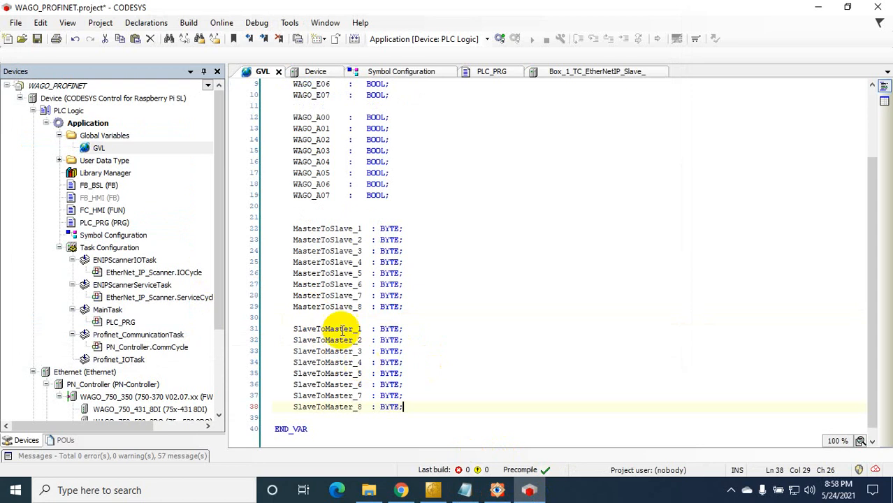
{"action": "left_click", "coordinate": [183, 24]}
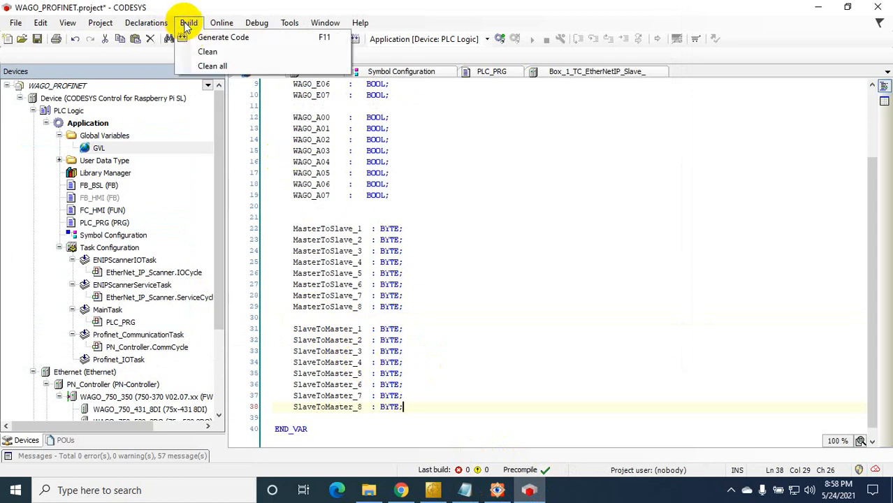
{"action": "left_click", "coordinate": [190, 34]}
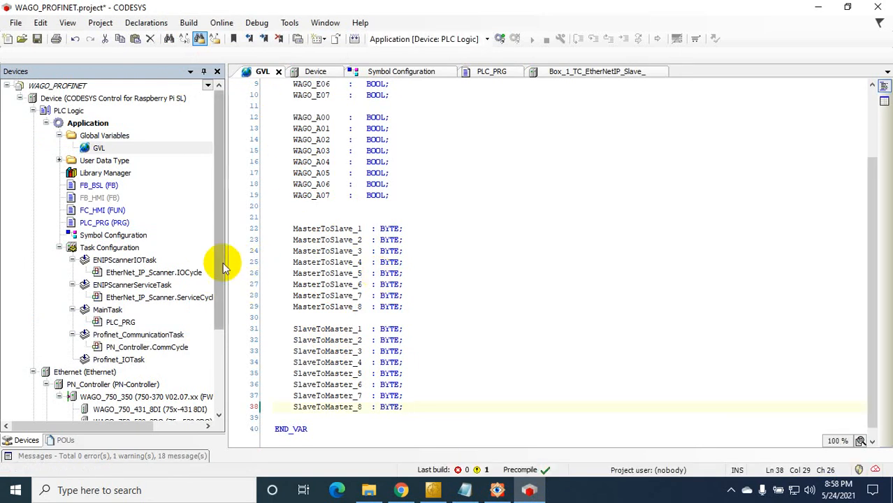
Step: Open the EtherNet/IP I/O mapping of Box_1_TC_EtherNetIP_Slave_ and expand Assembly 1 and its SlaveToMaster_1 channel
{"action": "left_click_drag", "start_coordinate": [221, 279], "coordinate": [219, 369]}
{"action": "double_click", "coordinate": [174, 335]}
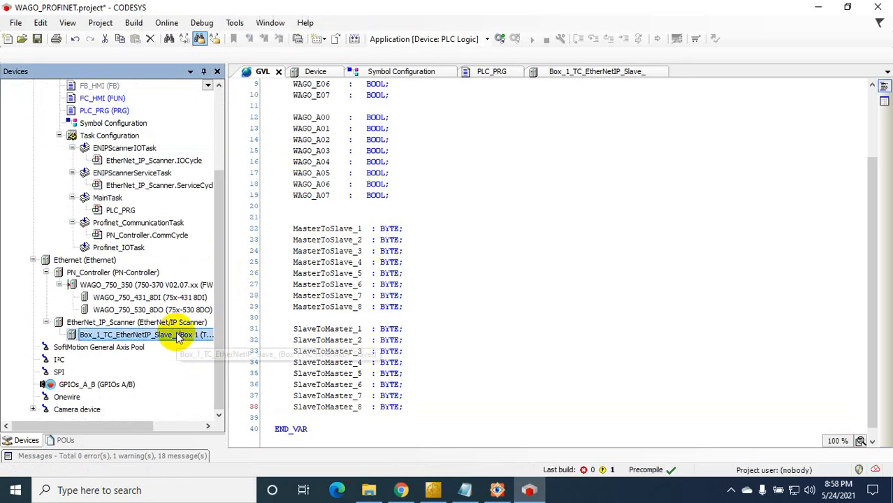
{"action": "left_click", "coordinate": [279, 208]}
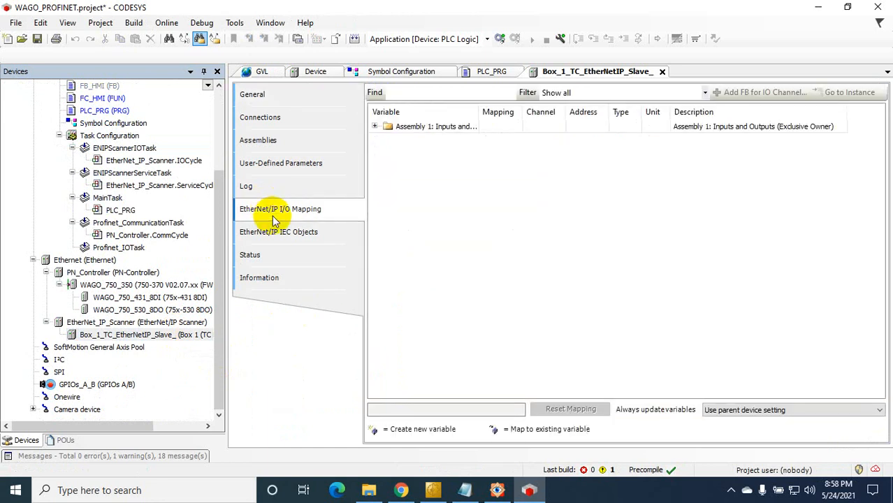
{"action": "left_click", "coordinate": [374, 126]}
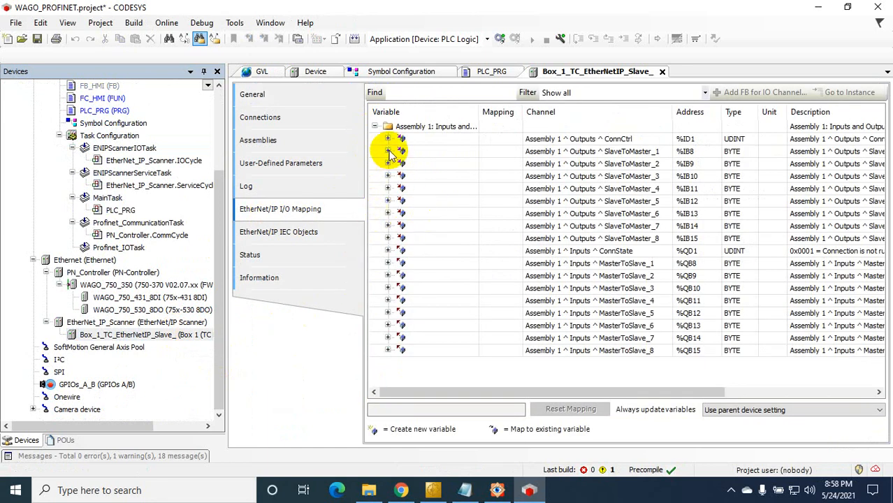
{"action": "left_click", "coordinate": [388, 152]}
Step: Map the SlaveToMaster_1 output channel to the existing GVL variable SlaveToMaster_1 through the Input Assistant
{"action": "left_click", "coordinate": [466, 154]}
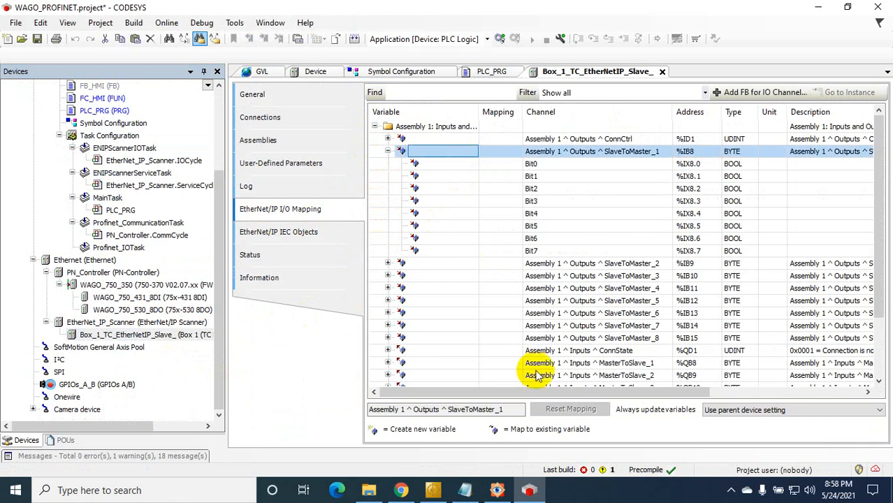
{"action": "mouse_move", "coordinate": [568, 393]}
{"action": "left_mouse_down"}
{"action": "mouse_move", "coordinate": [586, 392]}
{"action": "mouse_move", "coordinate": [556, 392]}
{"action": "left_mouse_up"}
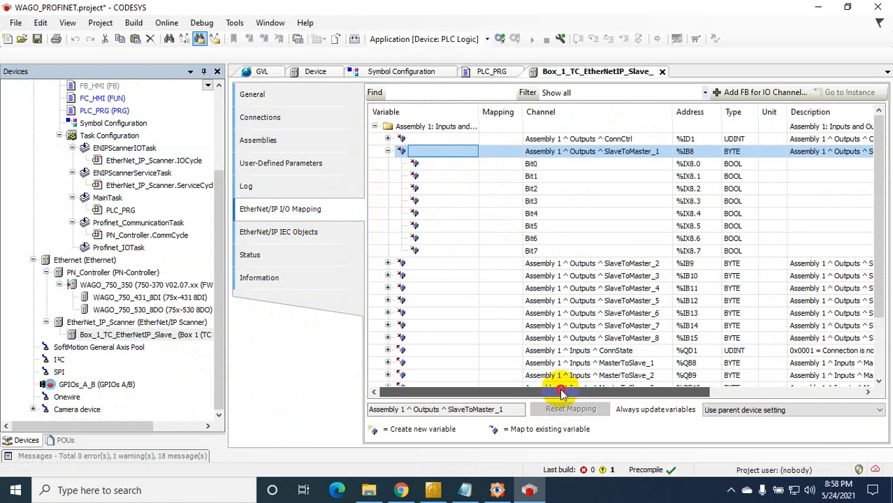
{"action": "double_click", "coordinate": [466, 153]}
{"action": "left_click", "coordinate": [472, 154]}
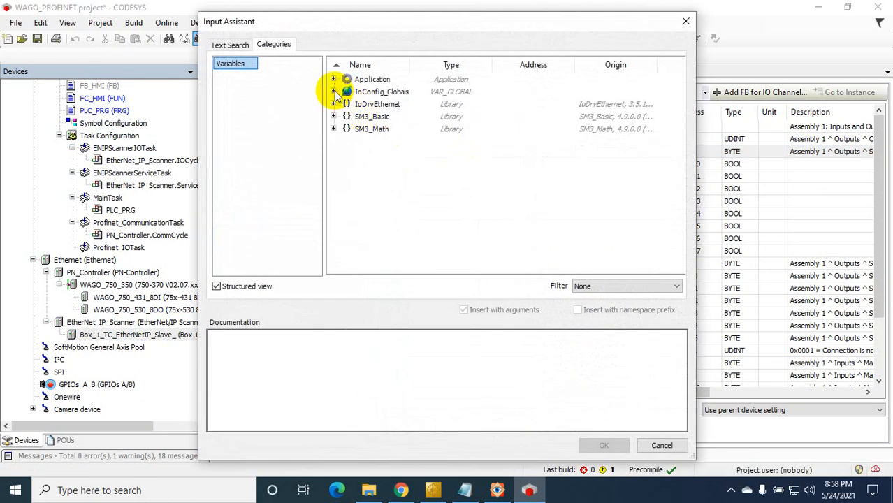
{"action": "left_click", "coordinate": [334, 92]}
{"action": "left_click", "coordinate": [333, 79]}
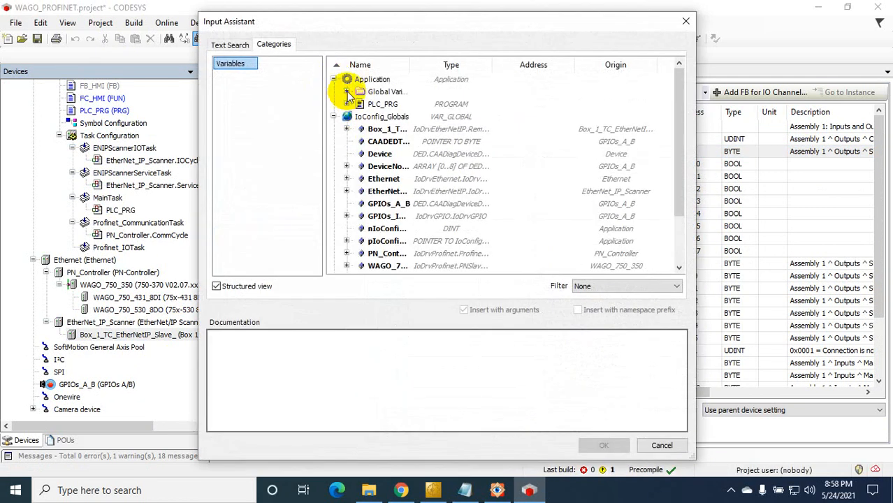
{"action": "left_click", "coordinate": [347, 92]}
{"action": "left_click", "coordinate": [360, 105]}
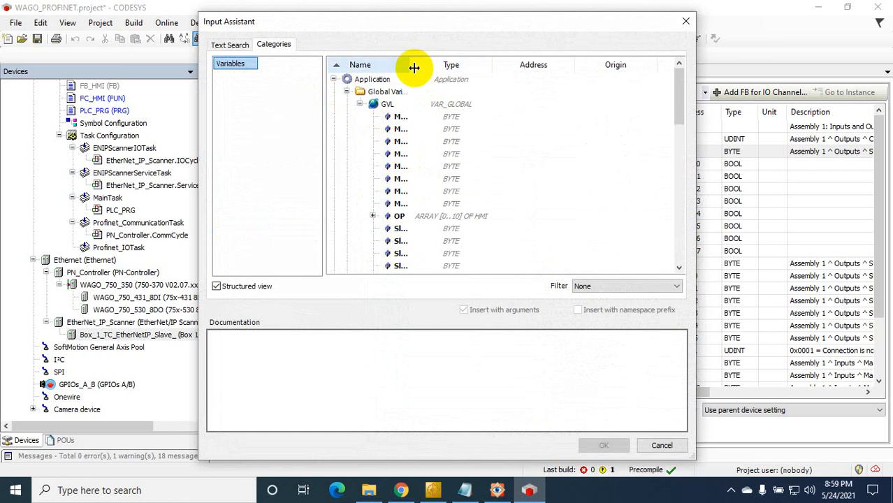
{"action": "left_click_drag", "start_coordinate": [409, 65], "coordinate": [495, 68]}
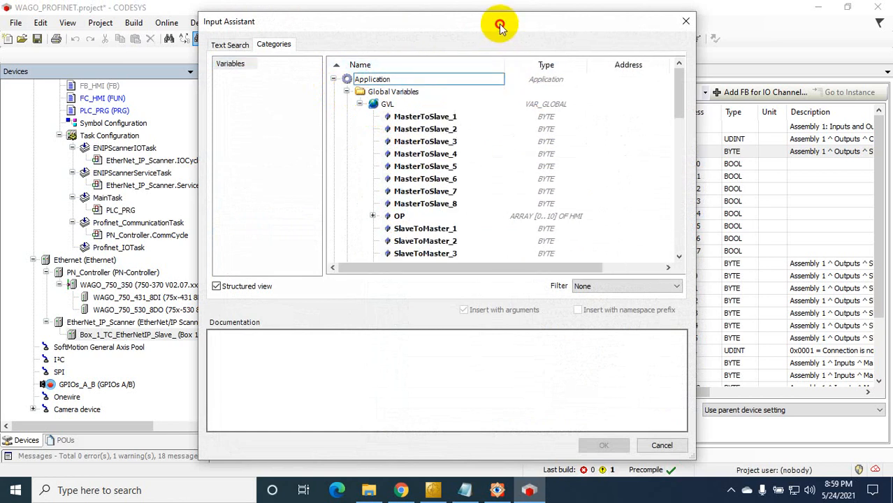
{"action": "left_click_drag", "start_coordinate": [498, 24], "coordinate": [326, 41]}
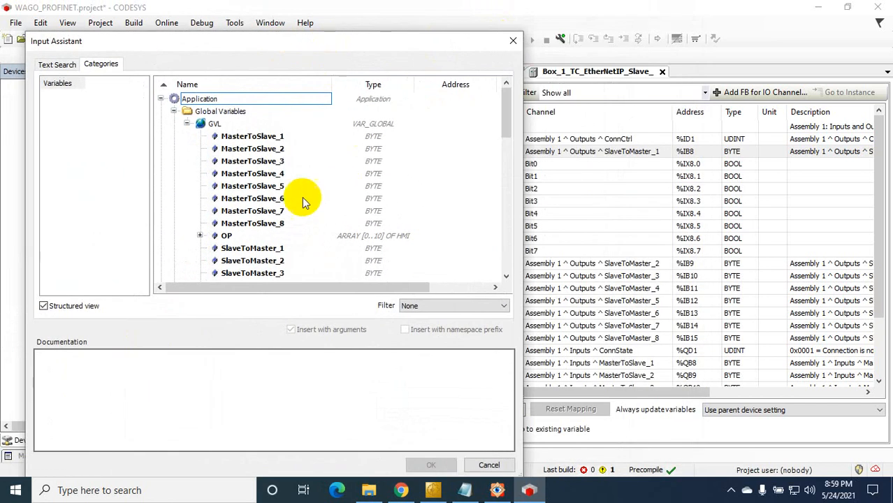
{"action": "left_click", "coordinate": [276, 248]}
{"action": "left_click", "coordinate": [431, 465]}
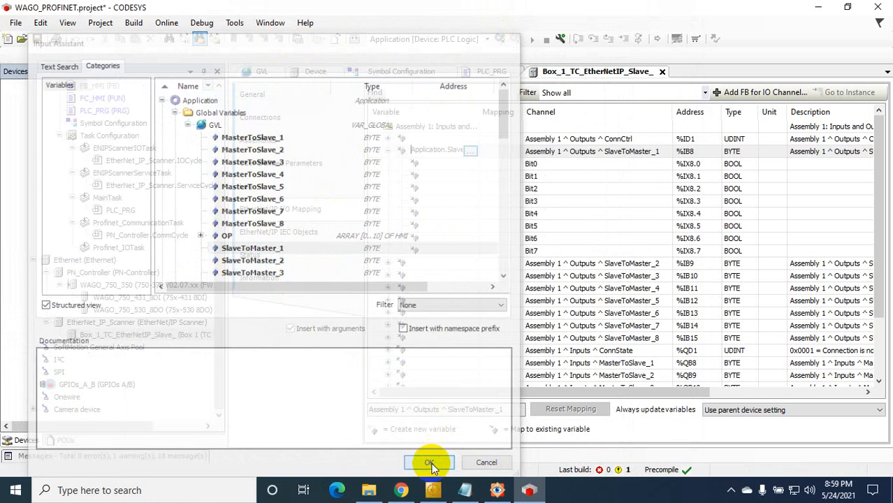
{"action": "left_click", "coordinate": [388, 151]}
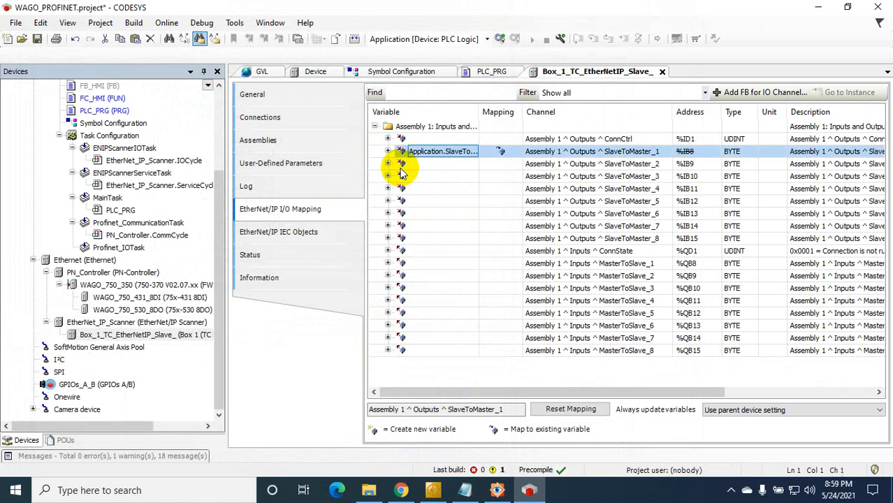
Step: Map channels SlaveToMaster_2 to _8 and MasterToSlave_1 to _8 to the Application variables of the same names
{"action": "double_click", "coordinate": [479, 112]}
{"action": "double_click", "coordinate": [499, 165]}
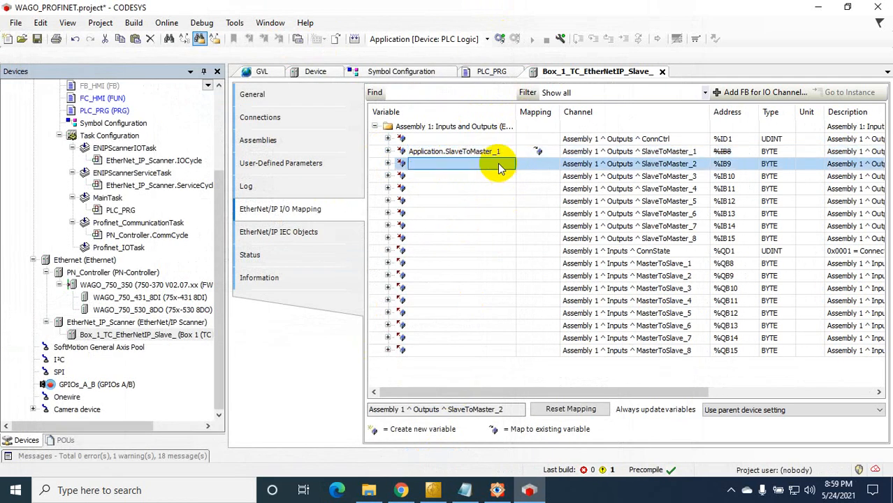
{"action": "left_click", "coordinate": [500, 165]}
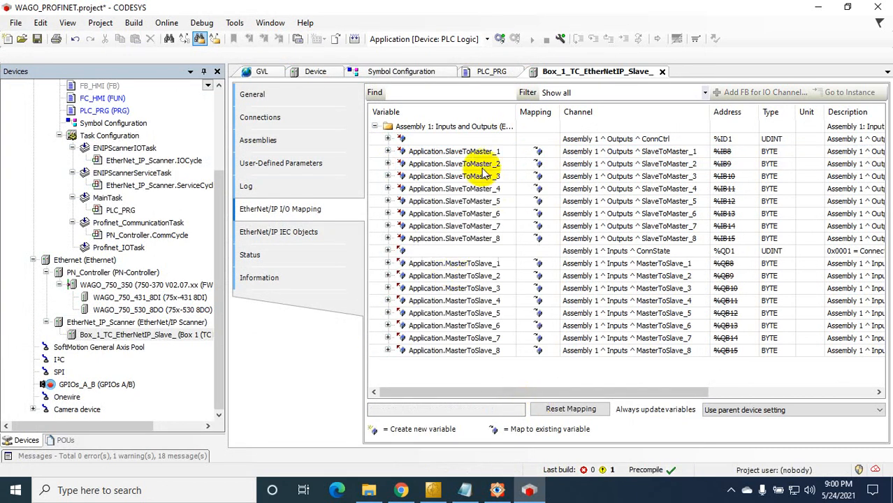
Step: Review the GVL declarations and the slave's I/O mapping, and save the project
{"action": "left_click", "coordinate": [262, 72]}
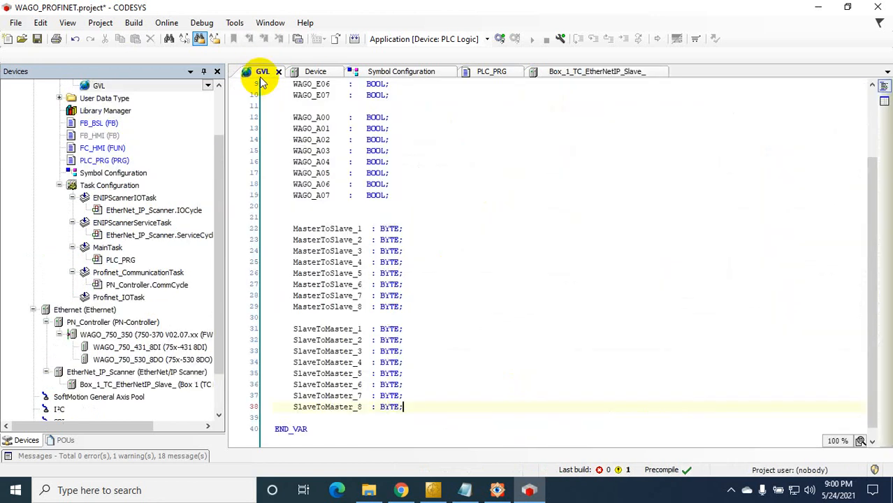
{"action": "left_click_drag", "start_coordinate": [218, 204], "coordinate": [249, 165]}
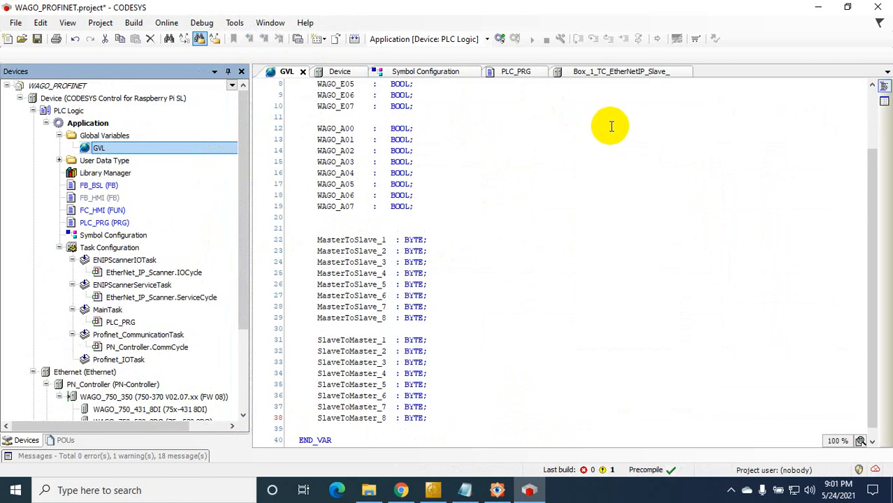
{"action": "left_click", "coordinate": [615, 71]}
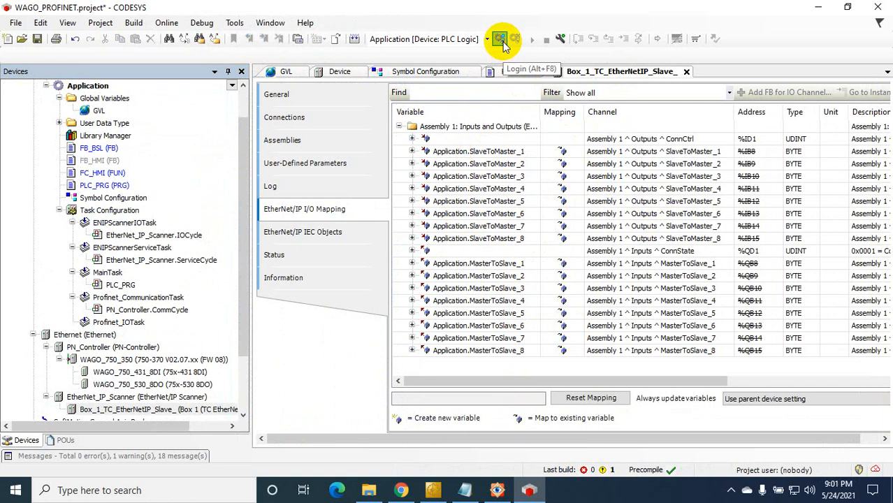
{"action": "left_click_drag", "start_coordinate": [243, 270], "coordinate": [243, 320]}
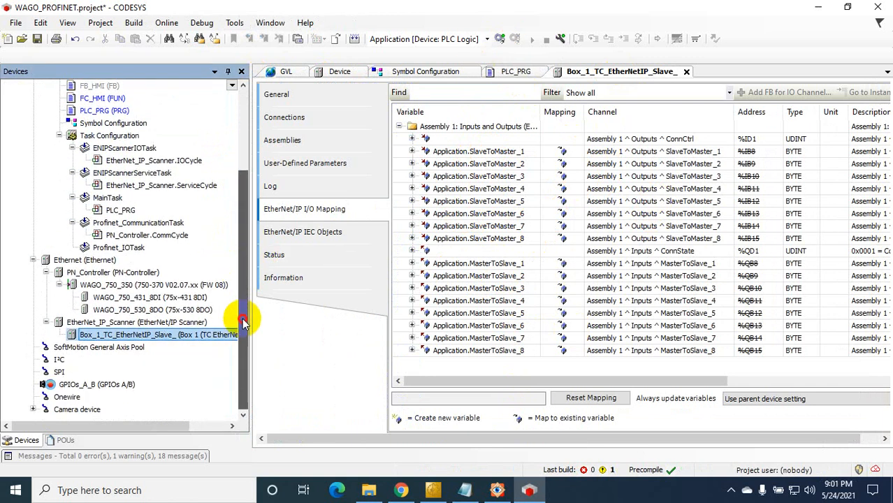
{"action": "left_click", "coordinate": [37, 38]}
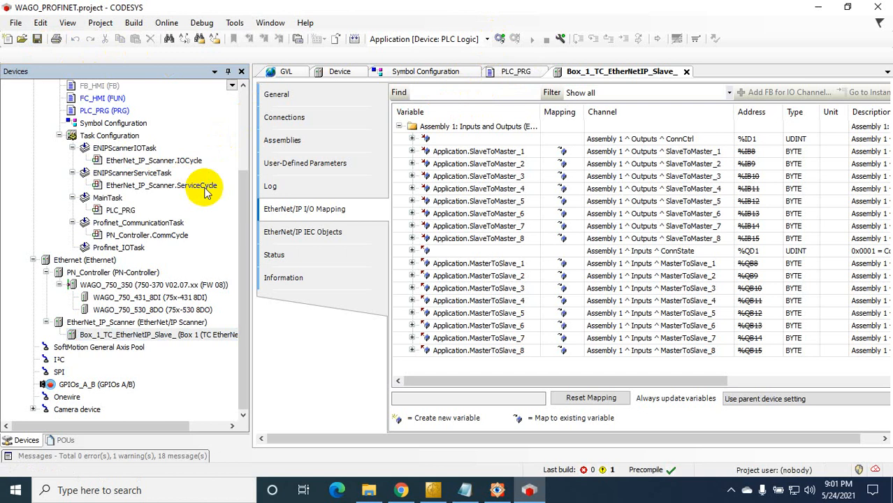
Step: Select the raspberrypi [007F] controller from a network scan and log in, downloading the latest application code to it
{"action": "scroll", "coordinate": [175, 280], "scroll_direction": "up", "scroll_amount": 3}
{"action": "double_click", "coordinate": [112, 98]}
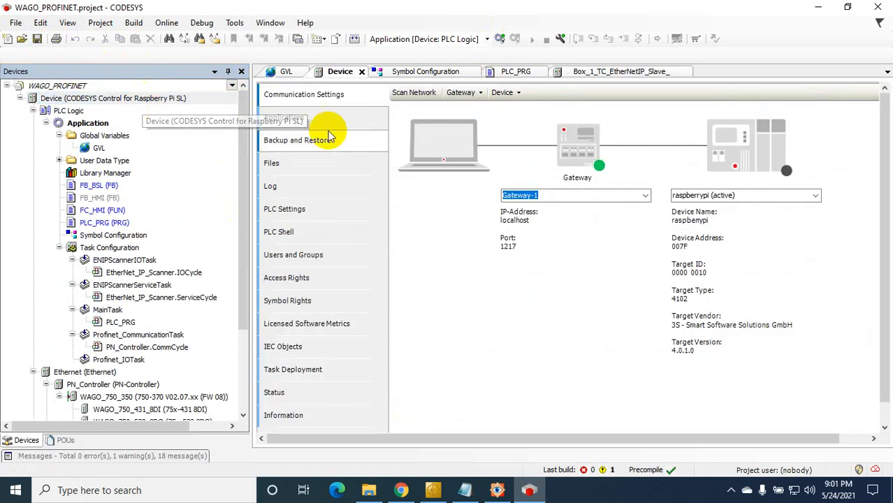
{"action": "left_click", "coordinate": [407, 92]}
{"action": "left_click", "coordinate": [311, 147]}
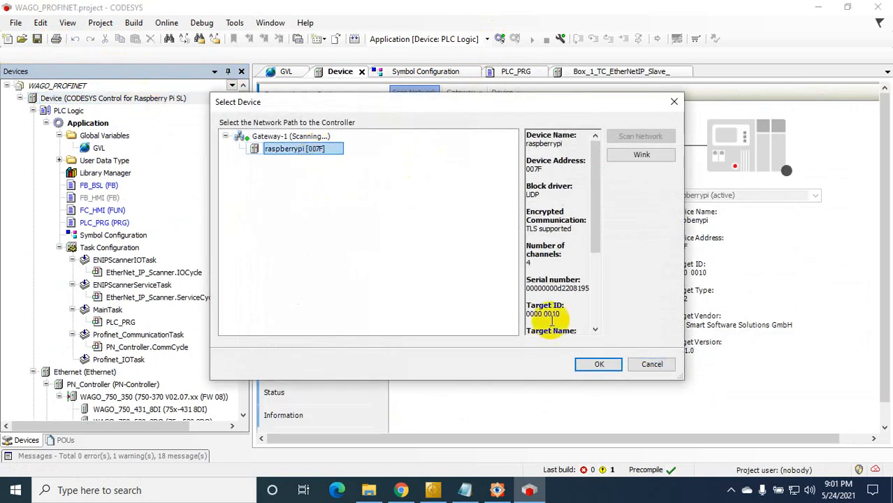
{"action": "left_click", "coordinate": [598, 363]}
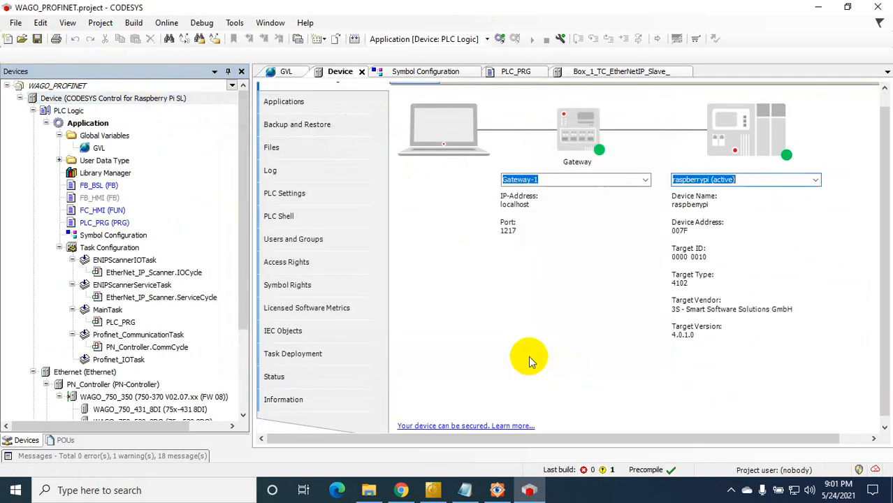
{"action": "left_click", "coordinate": [500, 38]}
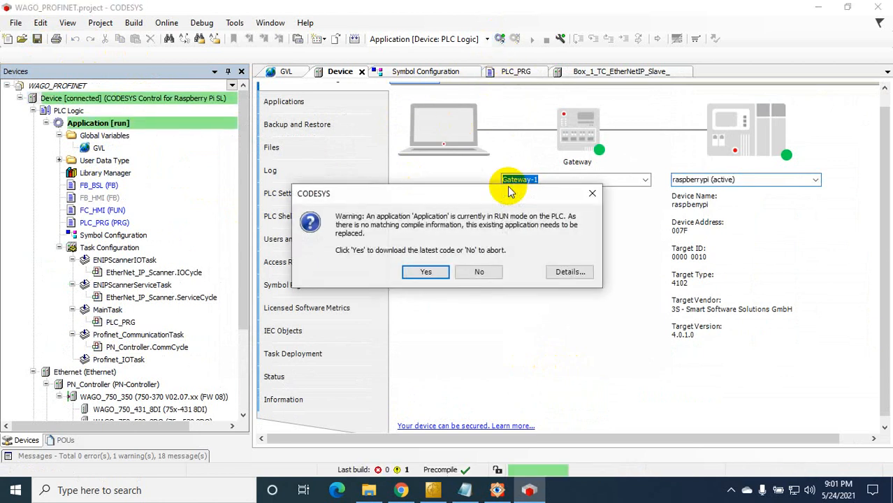
{"action": "left_click", "coordinate": [426, 271]}
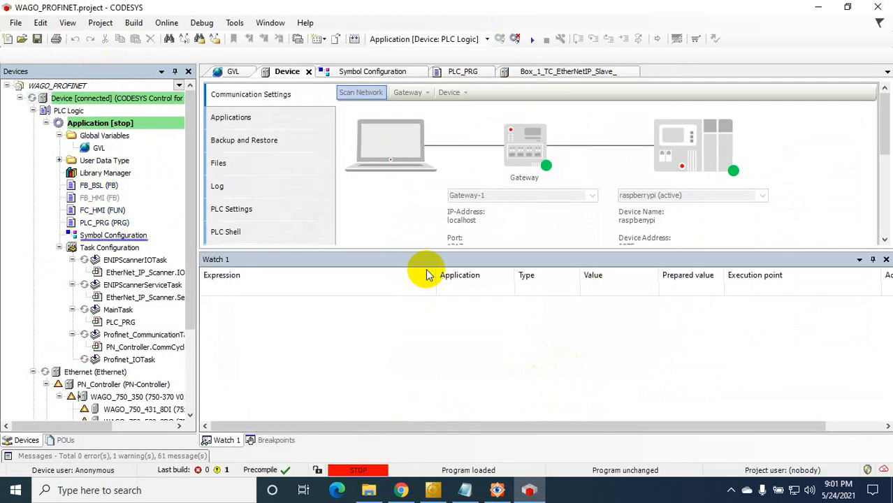
Step: Start the application on the Raspberry Pi controller and check the status of the PROFINET and EtherNet/IP devices in the widened device tree
{"action": "left_click", "coordinate": [532, 39]}
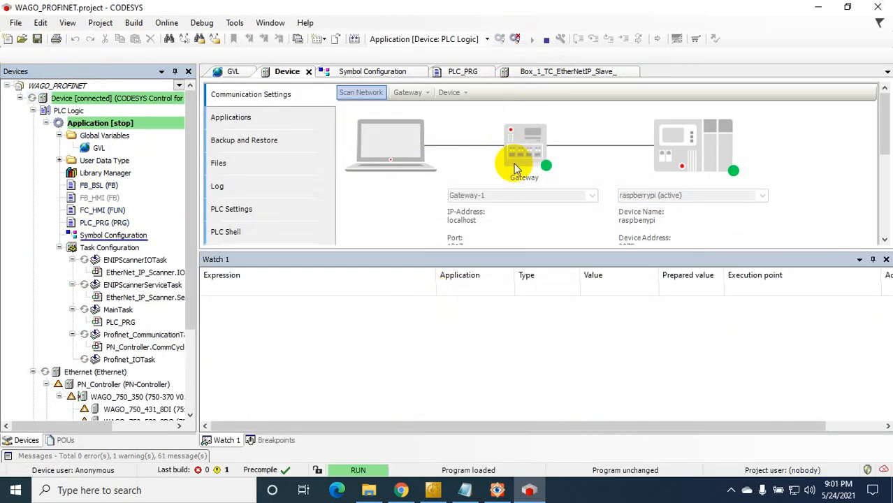
{"action": "left_click", "coordinate": [191, 267]}
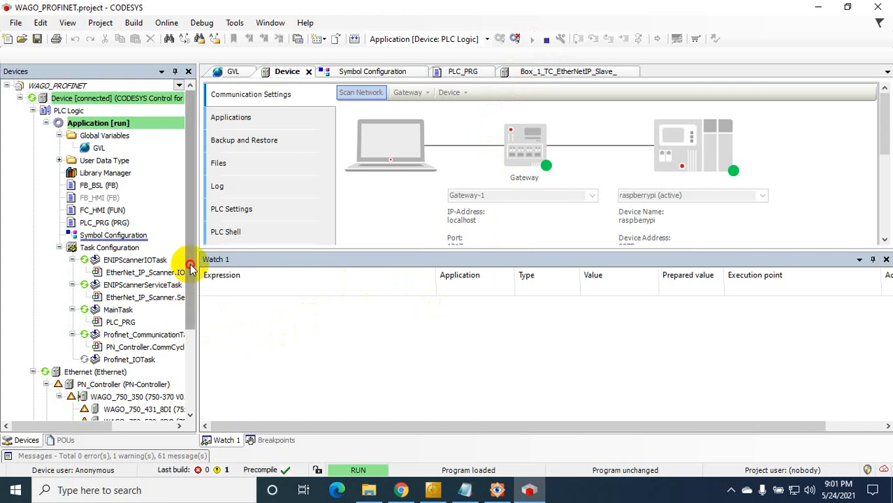
{"action": "left_click_drag", "start_coordinate": [190, 267], "coordinate": [170, 360]}
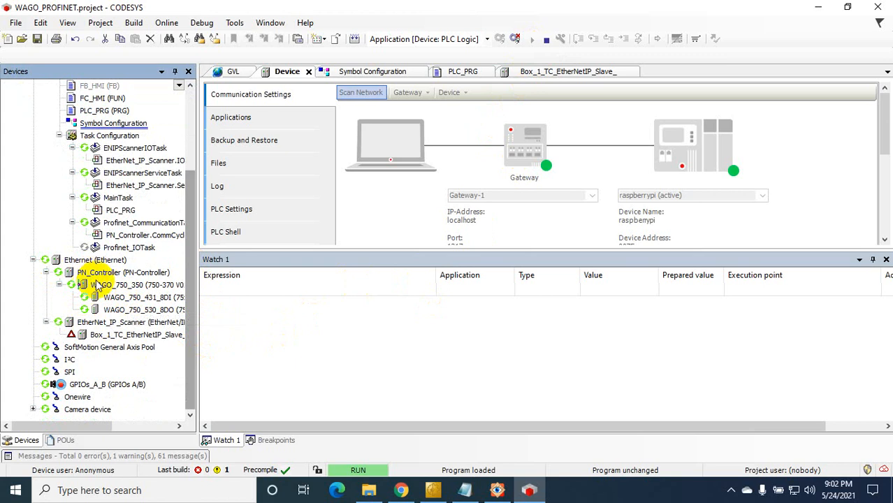
{"action": "left_click_drag", "start_coordinate": [198, 291], "coordinate": [236, 291]}
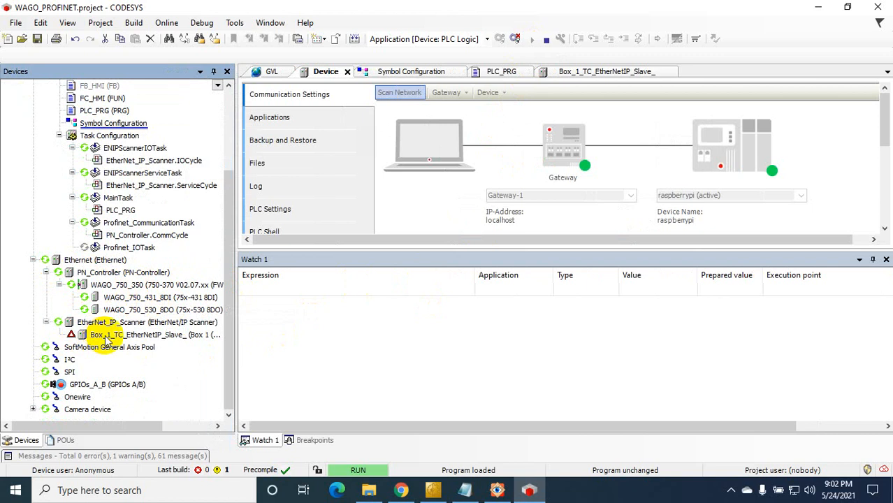
{"action": "left_click_drag", "start_coordinate": [238, 329], "coordinate": [280, 325]}
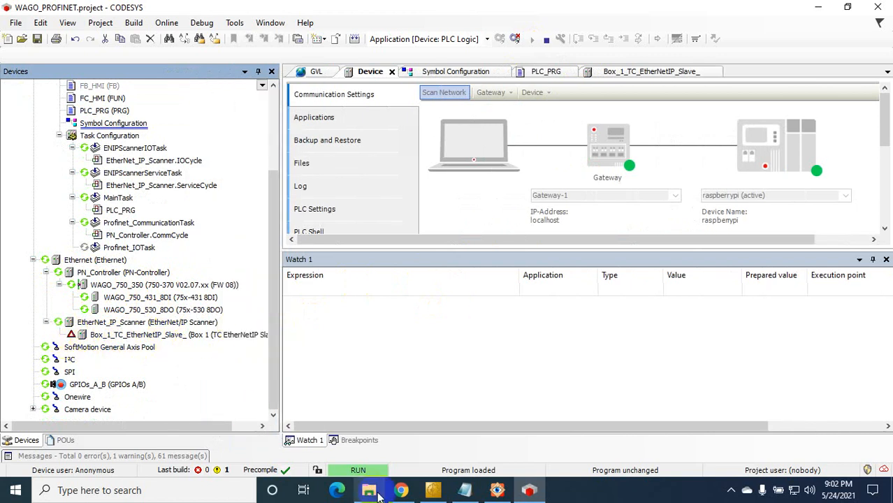
Step: Switch to TwinCAT and activate the TwinCAT ProjectEthenetSlave configuration on the local target with PLC boot project autostart, accepting the follow-up prompt
{"action": "left_click", "coordinate": [433, 490]}
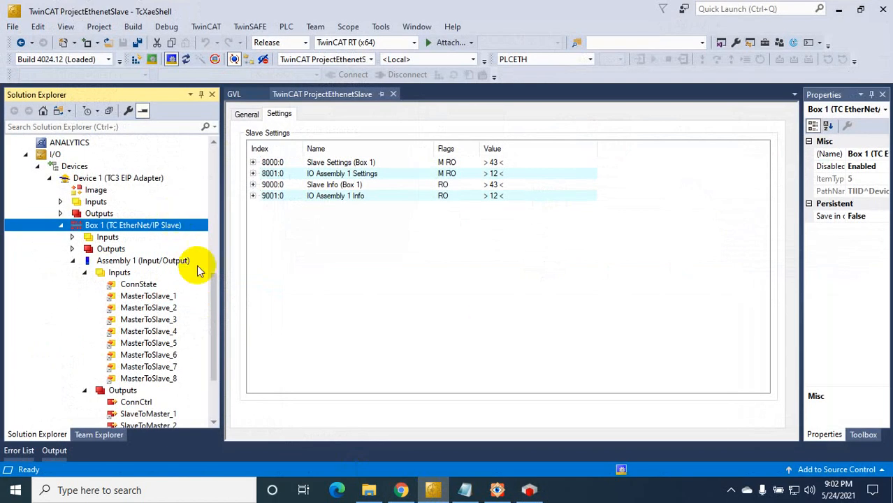
{"action": "left_click_drag", "start_coordinate": [218, 305], "coordinate": [211, 172]}
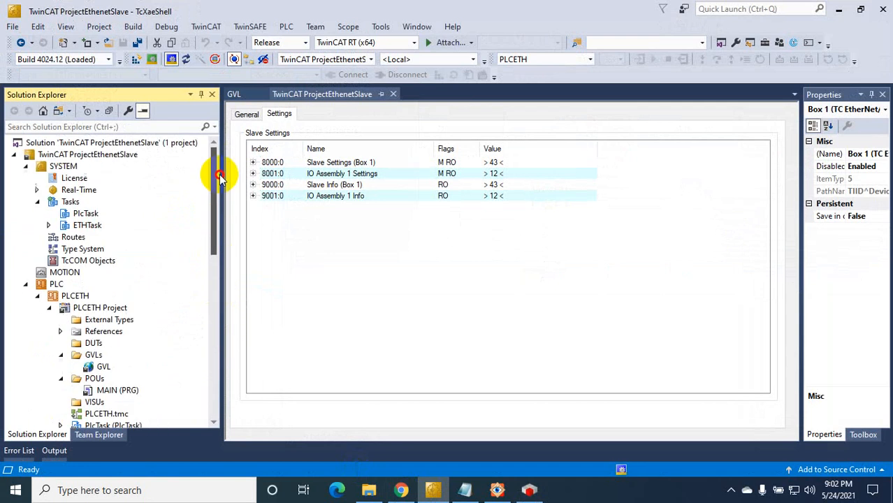
{"action": "left_click", "coordinate": [140, 62]}
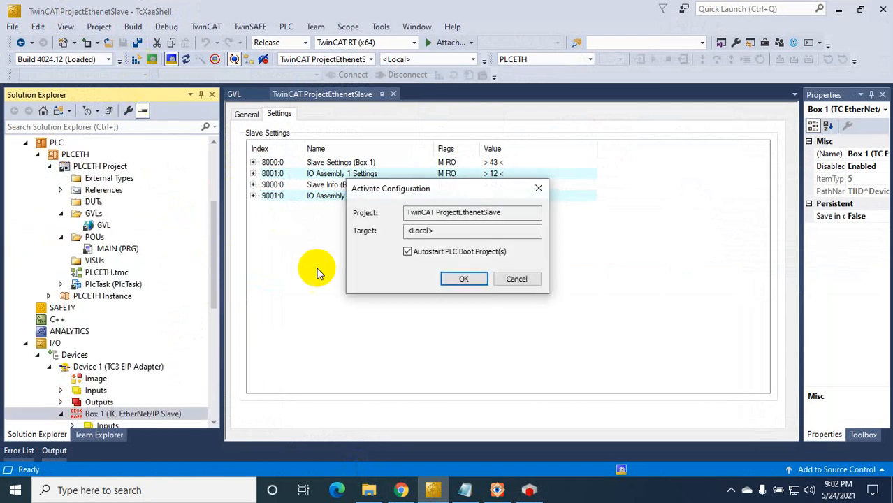
{"action": "left_click", "coordinate": [463, 278]}
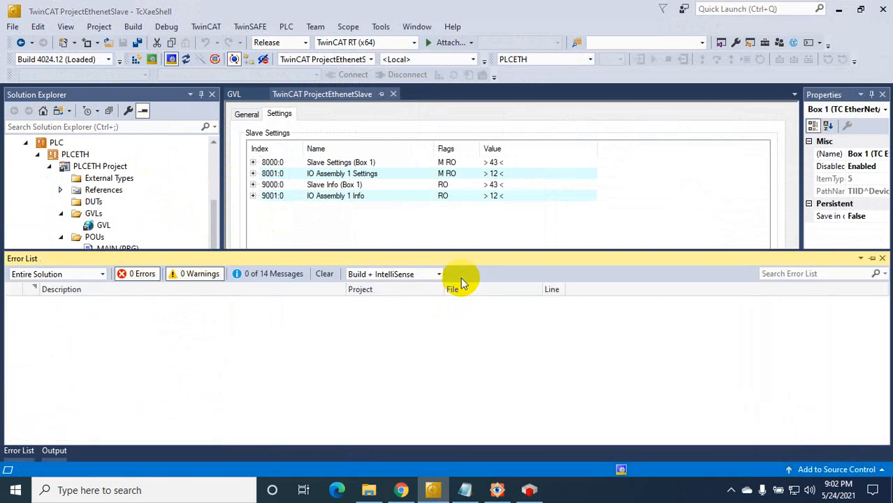
{"action": "left_click", "coordinate": [458, 299]}
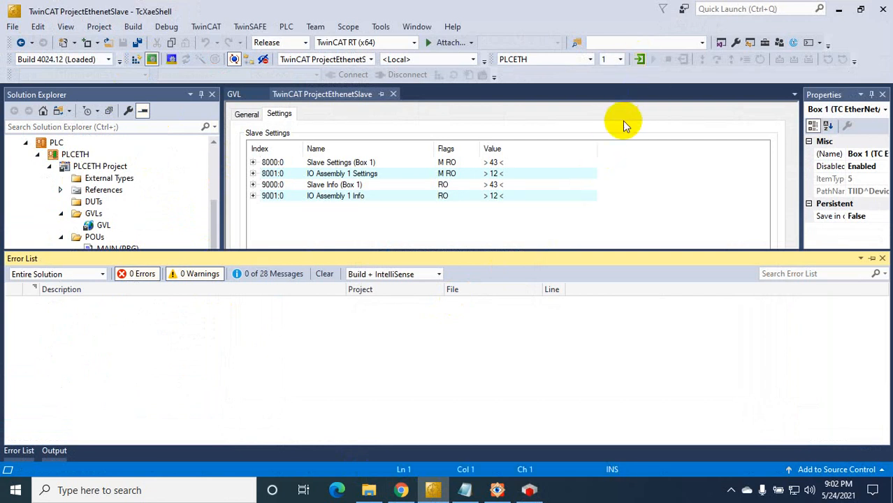
Step: Check the slave's status in CODESYS and view the online MasterToSlave and SlaveToMaster variables in the CODESYS and TwinCAT GVLs
{"action": "left_click", "coordinate": [529, 492]}
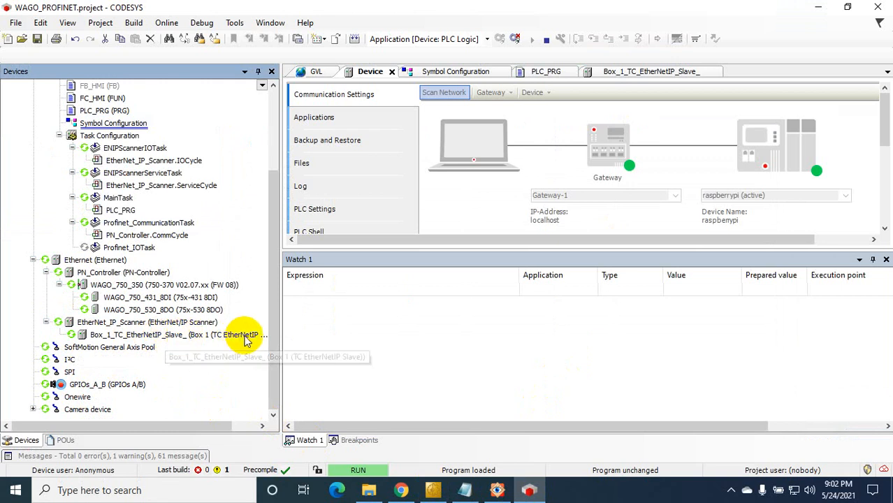
{"action": "left_click_drag", "start_coordinate": [276, 327], "coordinate": [299, 328]}
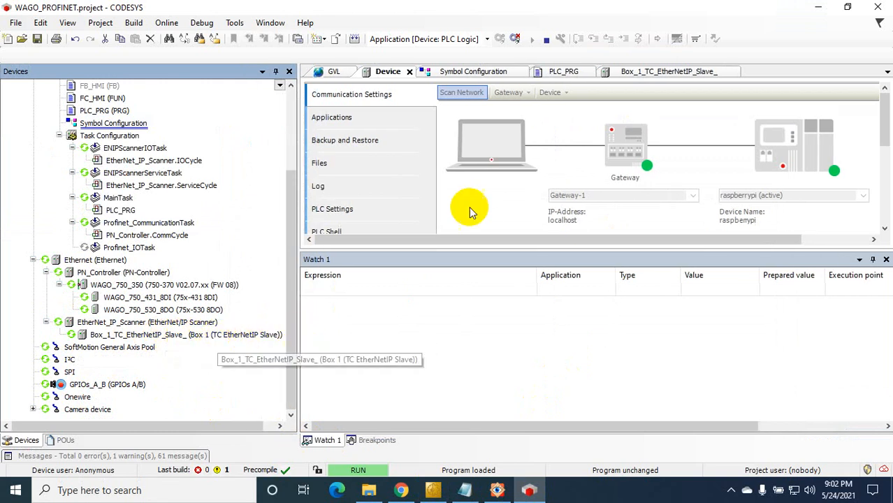
{"action": "left_click", "coordinate": [333, 71]}
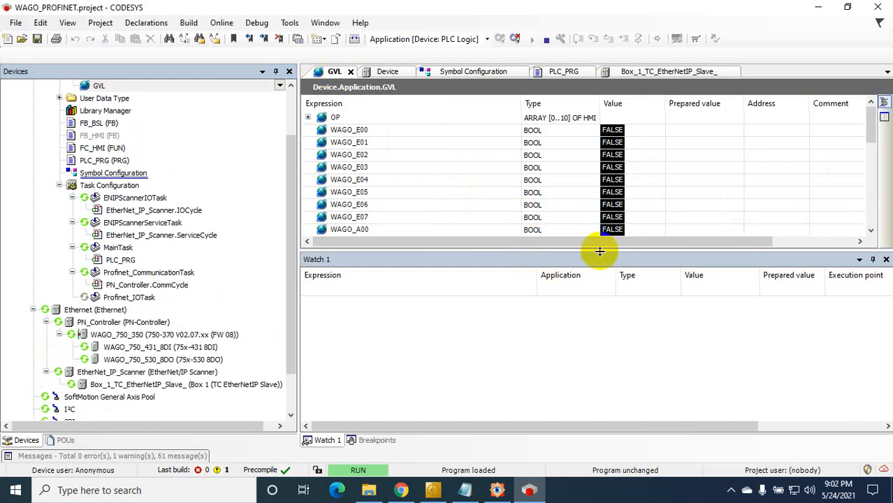
{"action": "left_click_drag", "start_coordinate": [600, 251], "coordinate": [618, 339]}
{"action": "left_click_drag", "start_coordinate": [872, 175], "coordinate": [875, 290]}
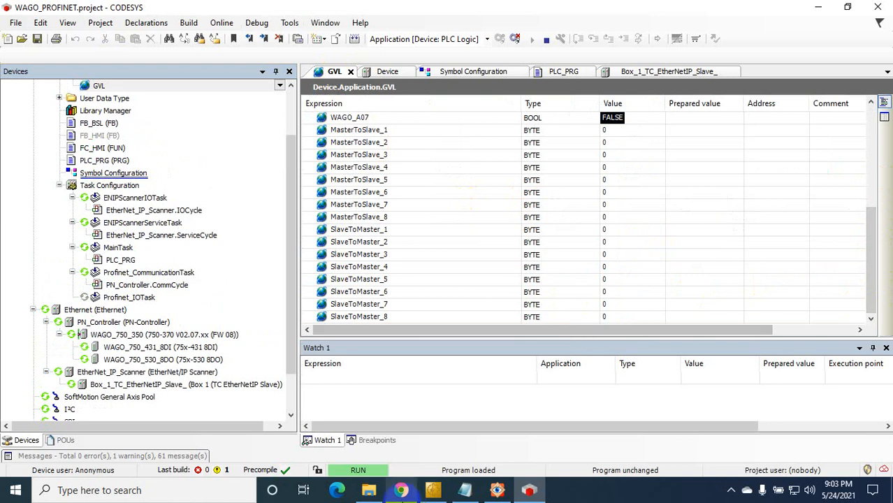
{"action": "left_click", "coordinate": [433, 490]}
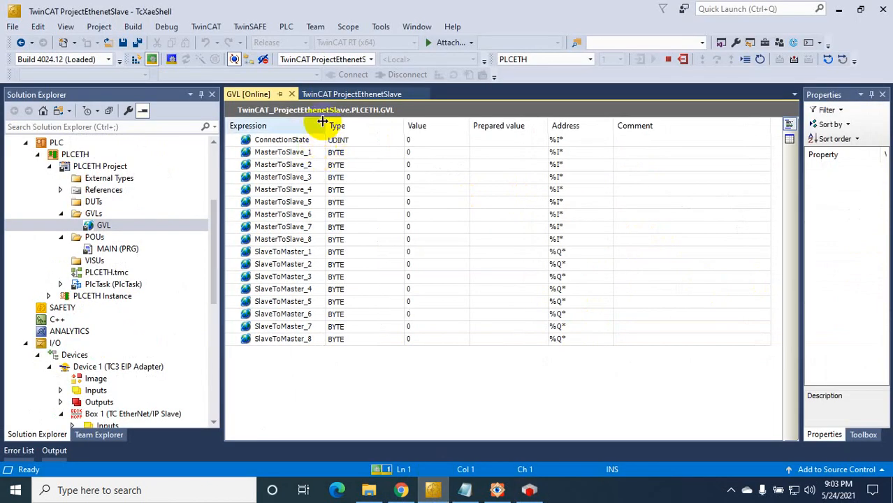
{"action": "left_click_drag", "start_coordinate": [326, 125], "coordinate": [424, 127]}
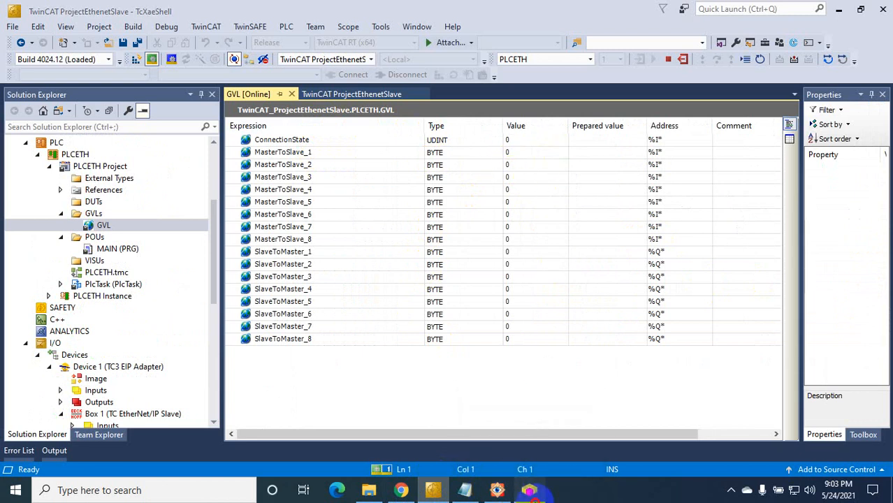
Step: Write the value 100 to MasterToSlave_1 in the online CODESYS GVL, and switch to TwinCAT to check it
{"action": "left_click", "coordinate": [531, 490]}
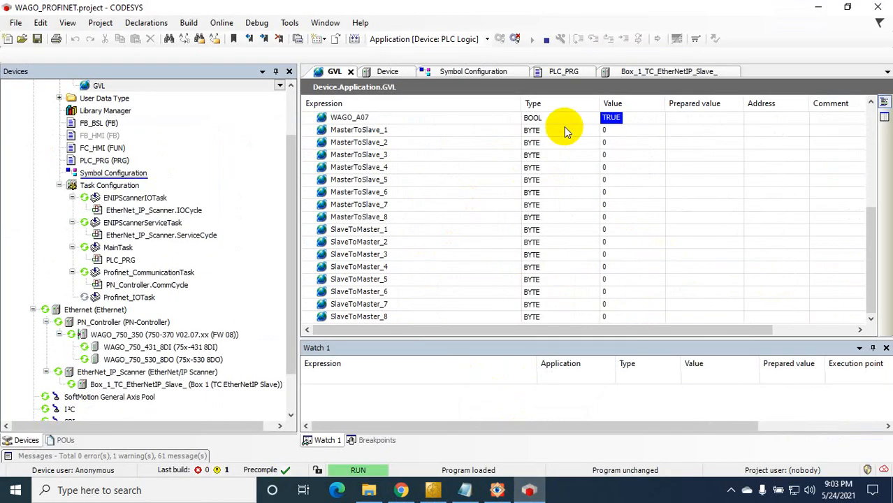
{"action": "left_click", "coordinate": [688, 134]}
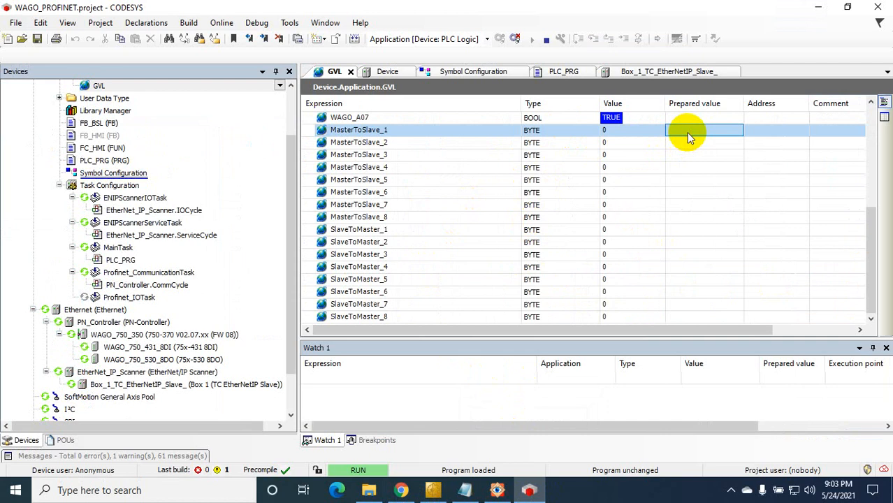
{"action": "left_click", "coordinate": [687, 132]}
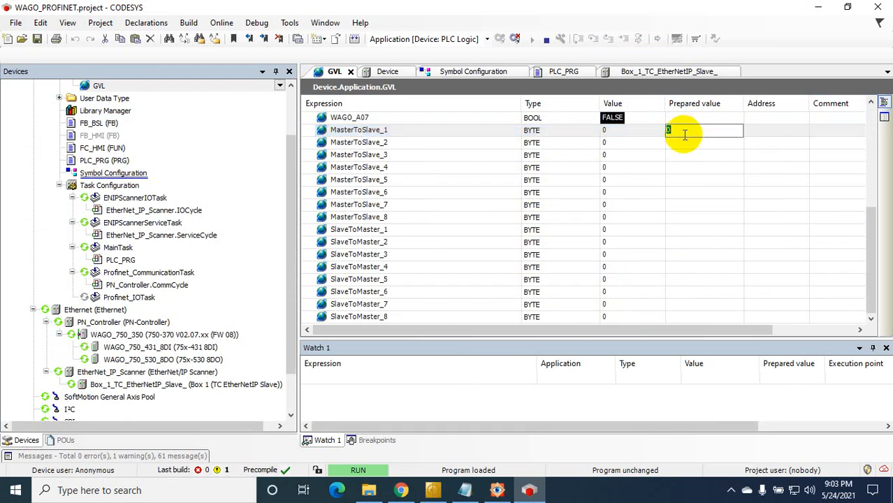
{"action": "left_click_drag", "start_coordinate": [293, 164], "coordinate": [259, 100]}
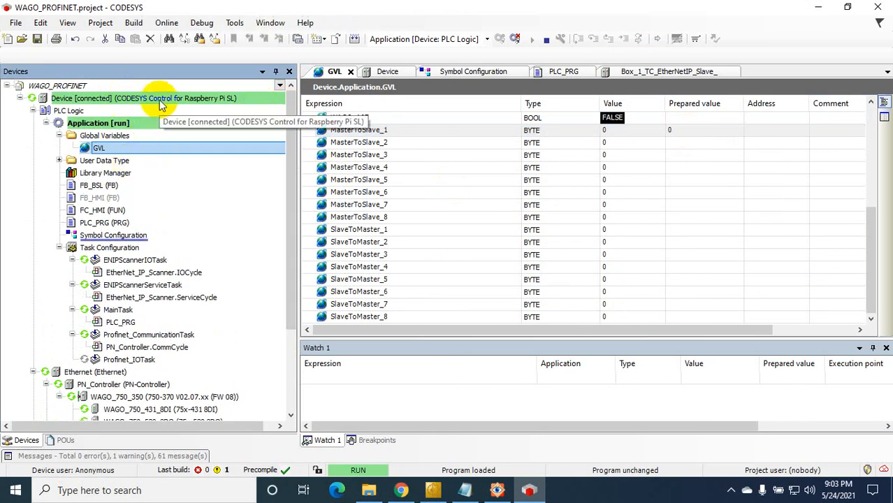
{"action": "left_click", "coordinate": [697, 130]}
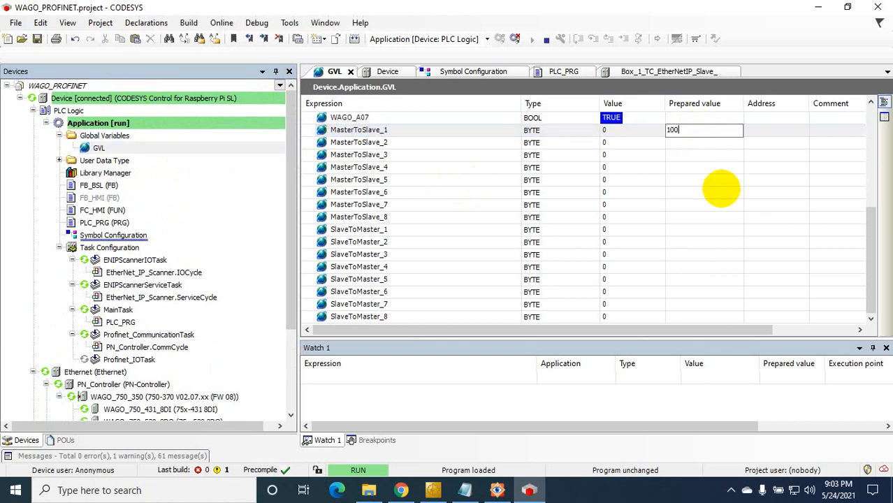
{"action": "key", "text": "Return"}
{"action": "left_click", "coordinate": [719, 144]}
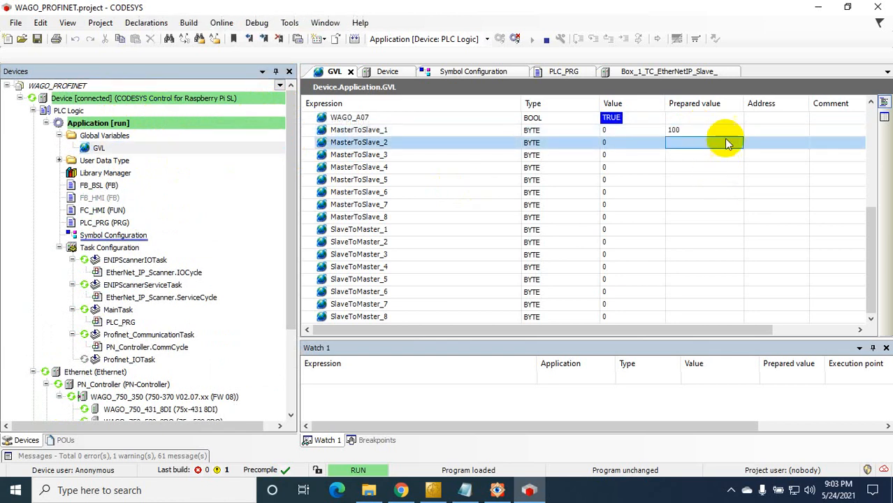
{"action": "left_click", "coordinate": [769, 130]}
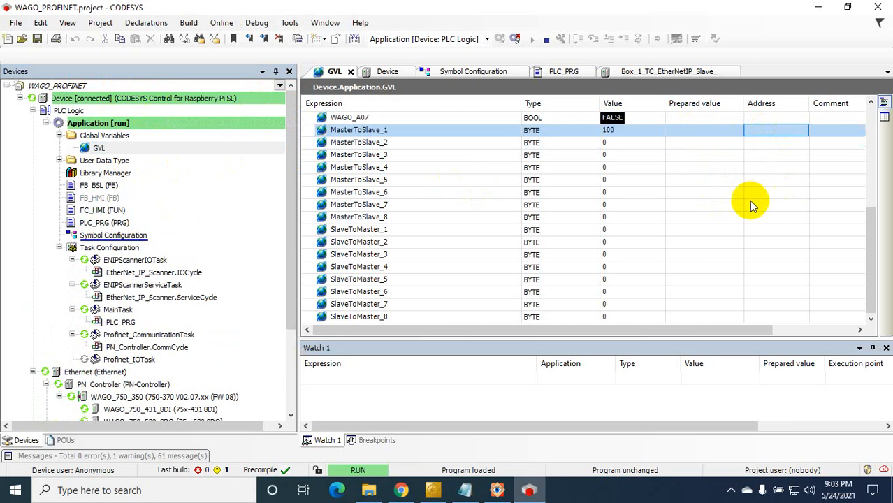
{"action": "left_click", "coordinate": [432, 490]}
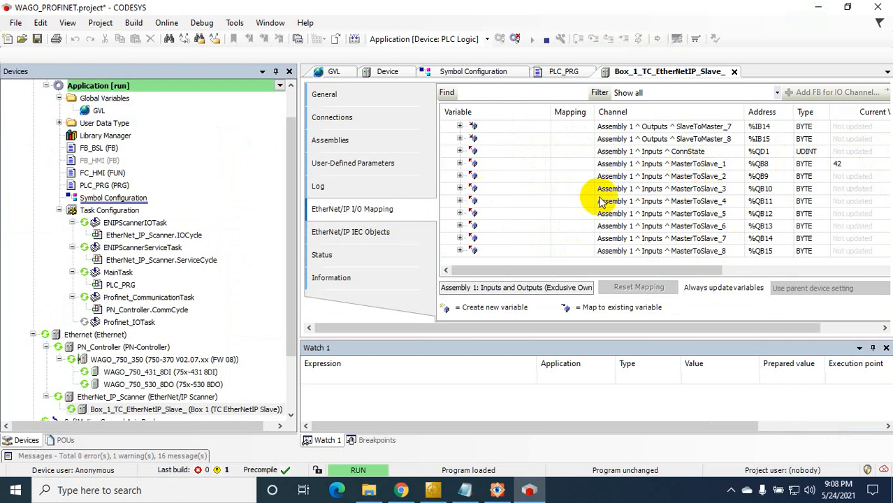
Step: Review the %QB8 increment line in the online PLC_PRG with Watch 1 hidden, and monitor MasterToSlave_1 in the slave's I/O mapping
{"action": "scroll", "coordinate": [274, 140], "scroll_direction": "up", "scroll_amount": 1}
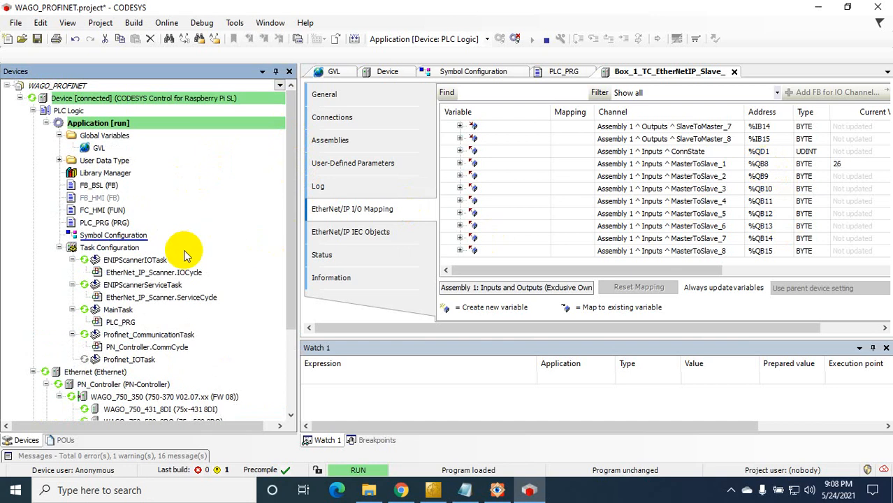
{"action": "double_click", "coordinate": [98, 222]}
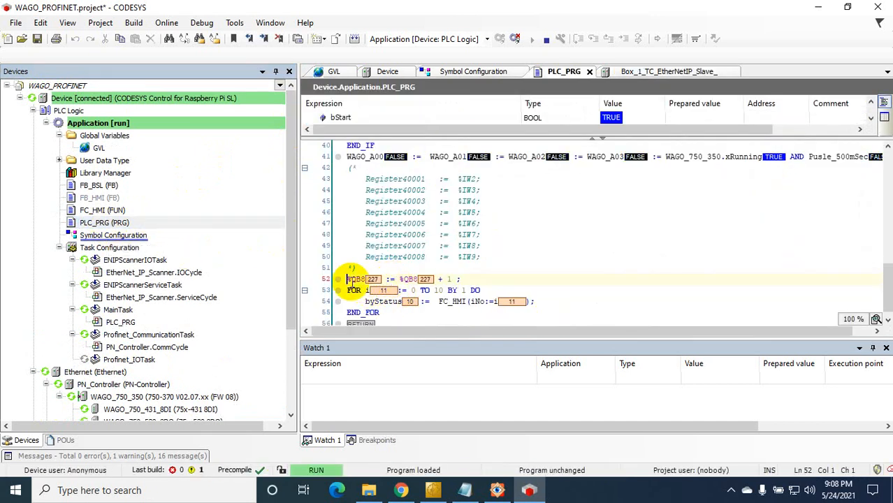
{"action": "left_click", "coordinate": [874, 347]}
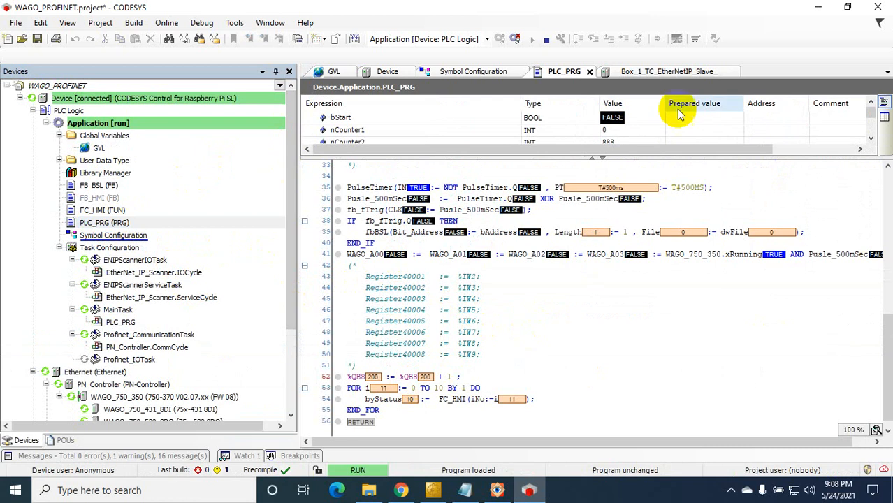
{"action": "left_click", "coordinate": [675, 73]}
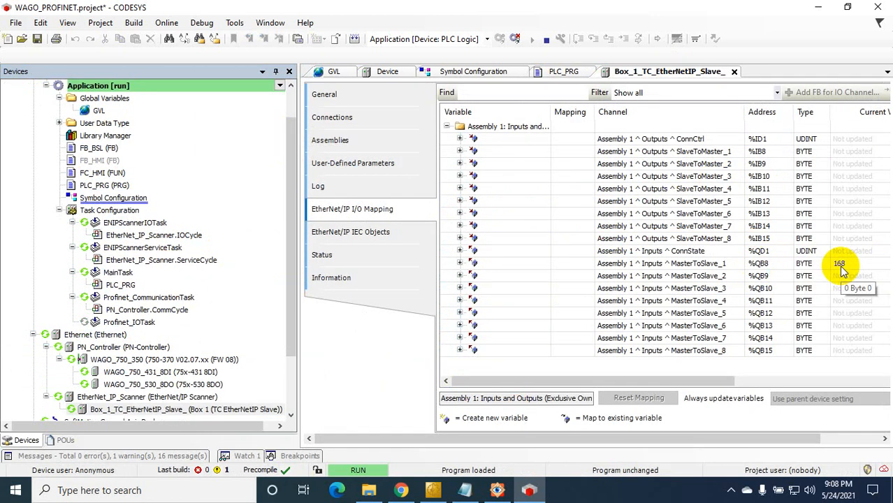
Step: Switch to TwinCAT and monitor MasterToSlave_1 in the online GVL and in the online graph of Assembly 1's input
{"action": "left_click", "coordinate": [426, 492]}
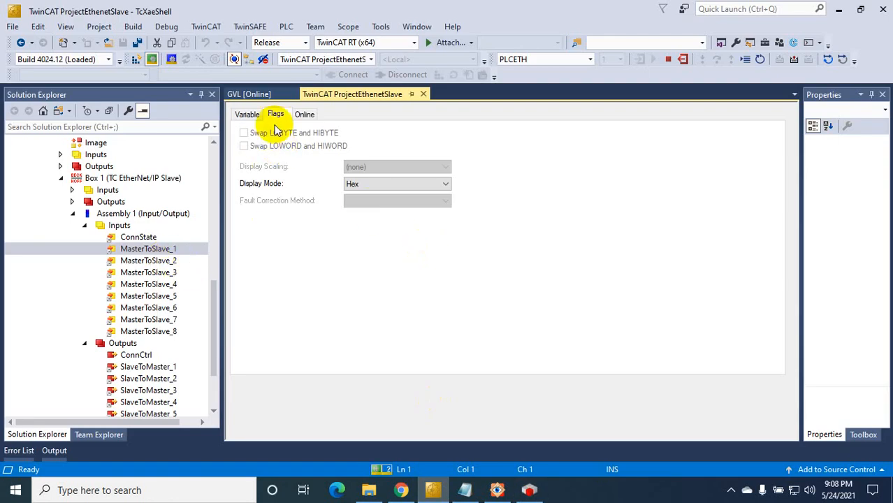
{"action": "left_click", "coordinate": [248, 94]}
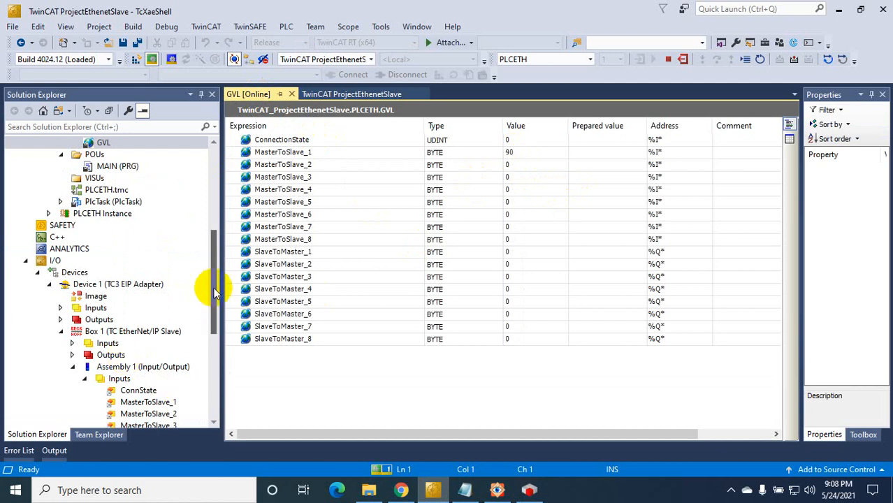
{"action": "left_click_drag", "start_coordinate": [214, 292], "coordinate": [221, 350]}
{"action": "left_click", "coordinate": [155, 248]}
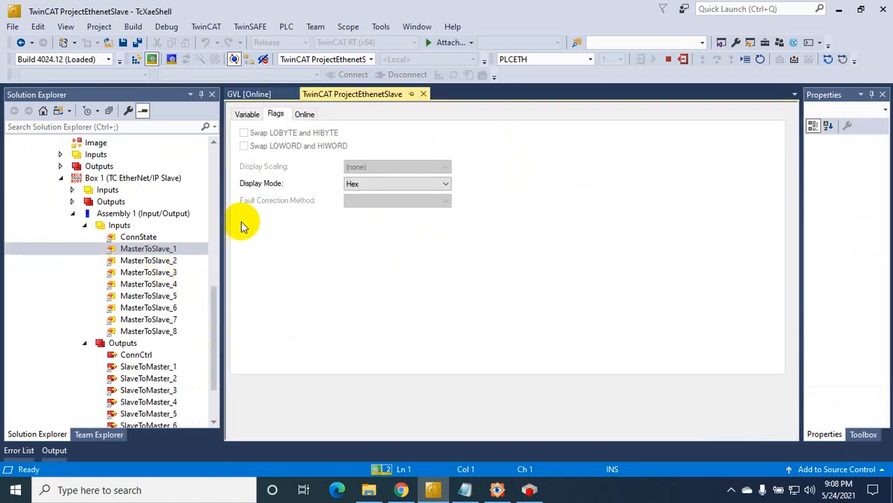
{"action": "left_click", "coordinate": [302, 117]}
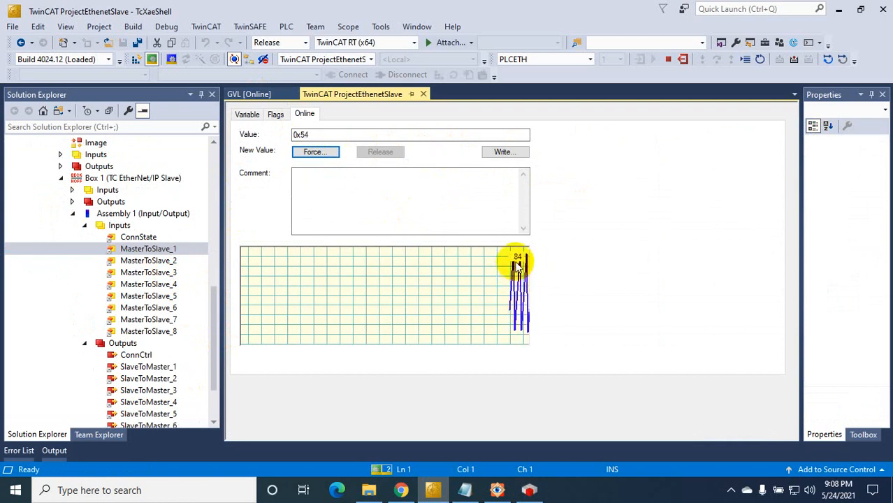
{"action": "mouse_move", "coordinate": [529, 491]}
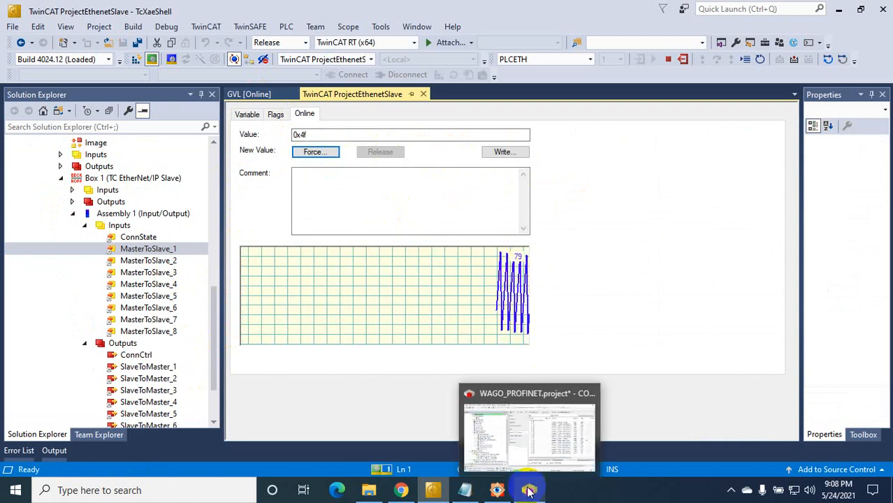
{"action": "left_click", "coordinate": [217, 350]}
{"action": "scroll", "coordinate": [216, 350], "scroll_direction": "down", "scroll_amount": 3}
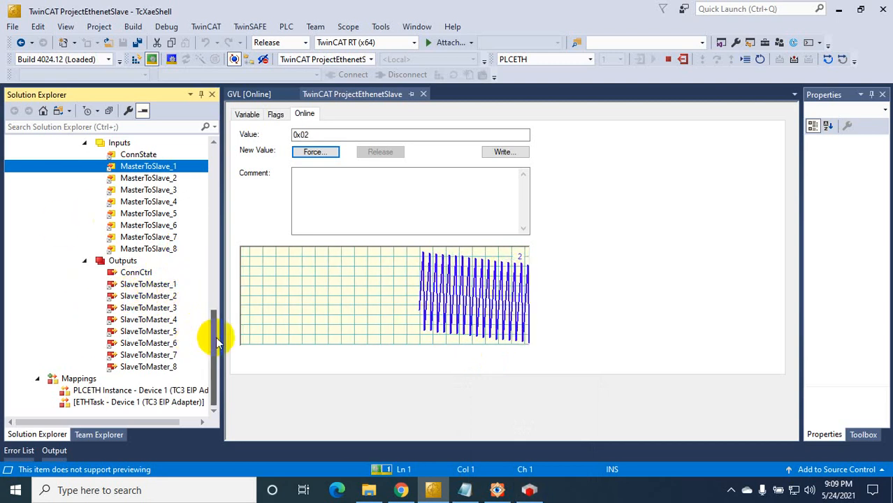
{"action": "mouse_move", "coordinate": [213, 339]}
{"action": "left_mouse_down"}
{"action": "mouse_move", "coordinate": [216, 311]}
{"action": "mouse_move", "coordinate": [224, 339]}
{"action": "left_mouse_up"}
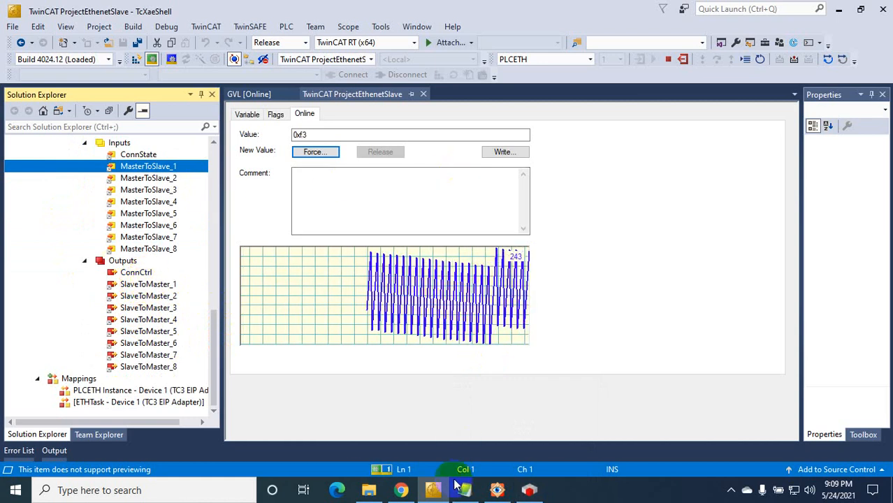
Step: Switch to CODESYS and check the address of the SlaveToMaster_1 channel in the slave's EtherNet/IP I/O mapping
{"action": "key", "text": "alt+Tab"}
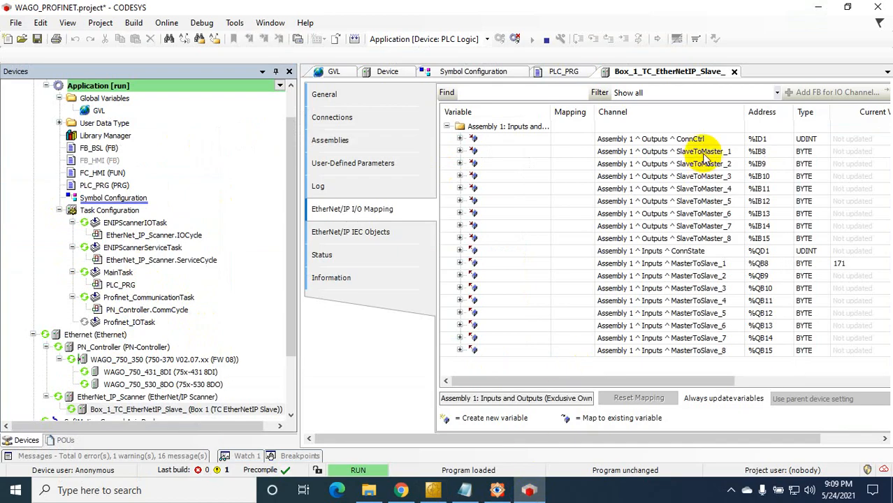
{"action": "left_click", "coordinate": [706, 152]}
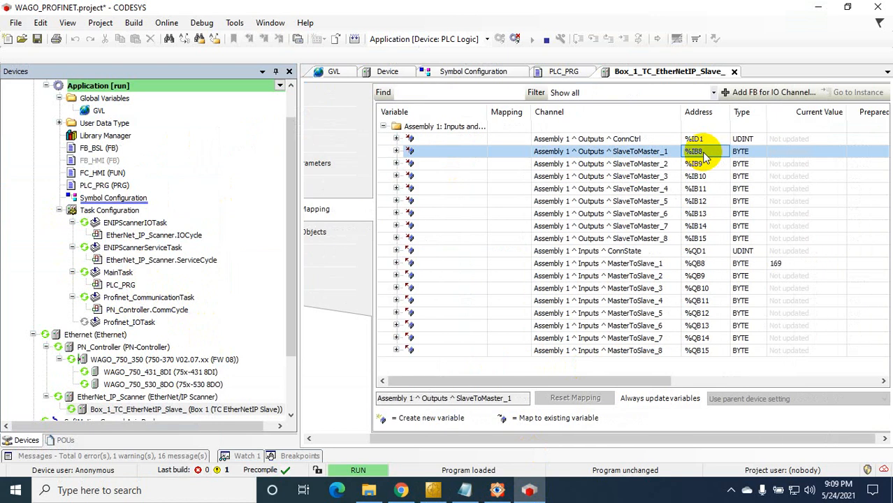
{"action": "left_click_drag", "start_coordinate": [291, 317], "coordinate": [298, 358]}
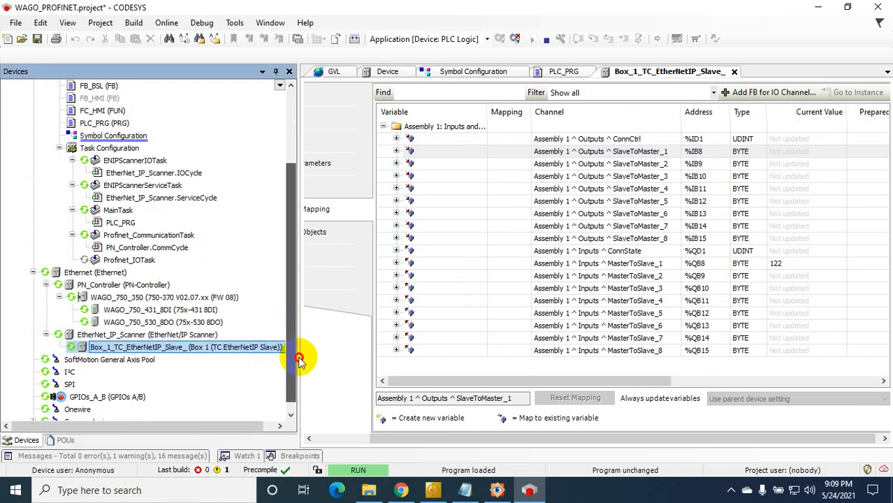
Step: Switch to TwinCAT, log out of the PLC, and copy the variable name SlaveToMaster_1 from the GVL
{"action": "left_click", "coordinate": [434, 490]}
{"action": "left_click_drag", "start_coordinate": [215, 332], "coordinate": [208, 200]}
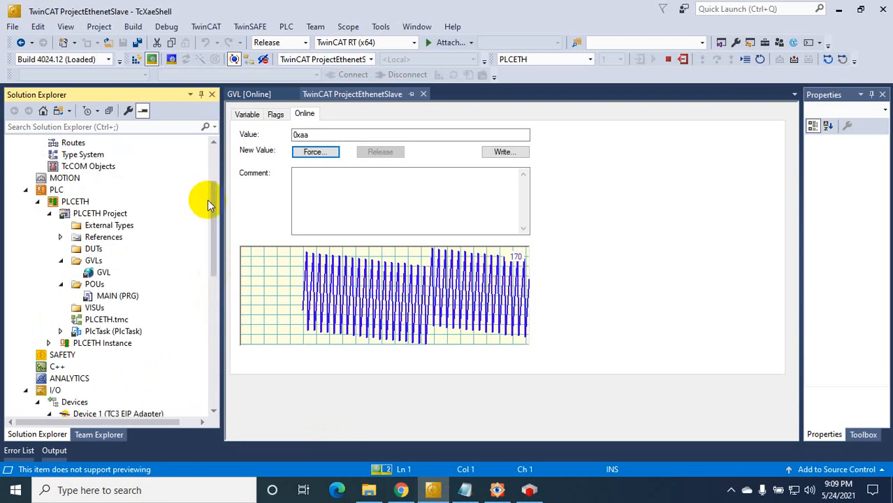
{"action": "left_click", "coordinate": [683, 60]}
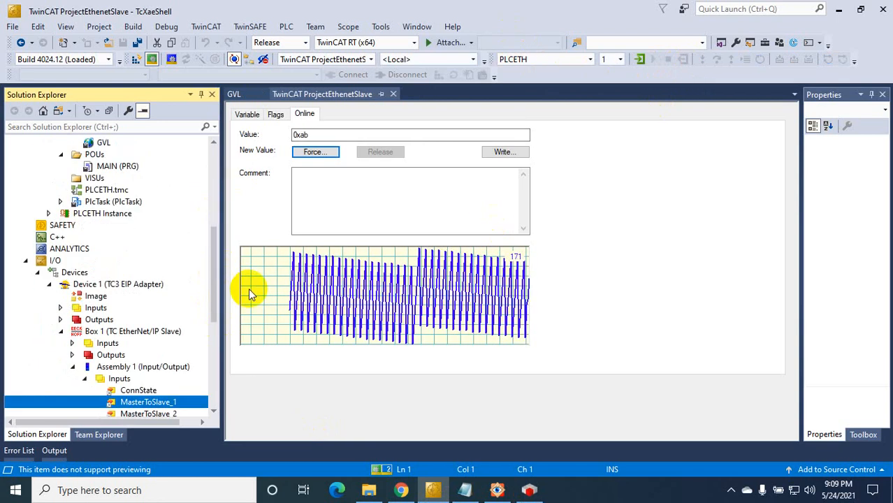
{"action": "left_click_drag", "start_coordinate": [215, 294], "coordinate": [214, 241]}
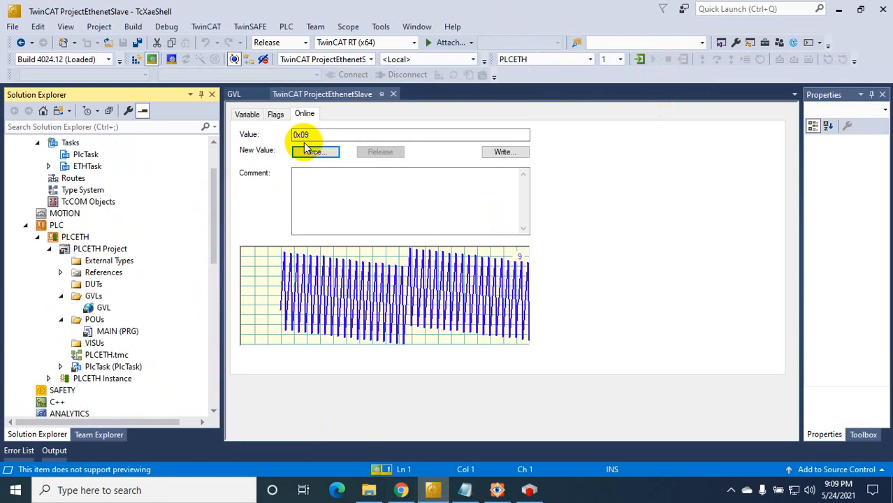
{"action": "left_click", "coordinate": [234, 93]}
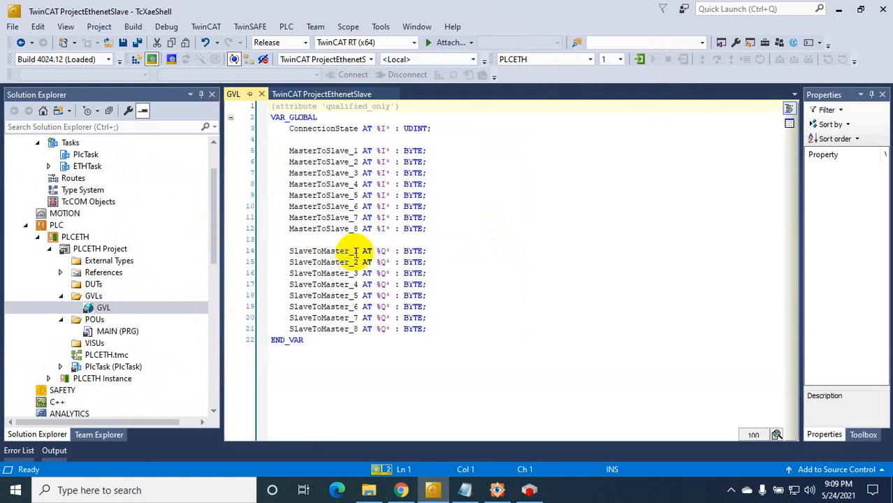
{"action": "left_click_drag", "start_coordinate": [355, 252], "coordinate": [305, 250]}
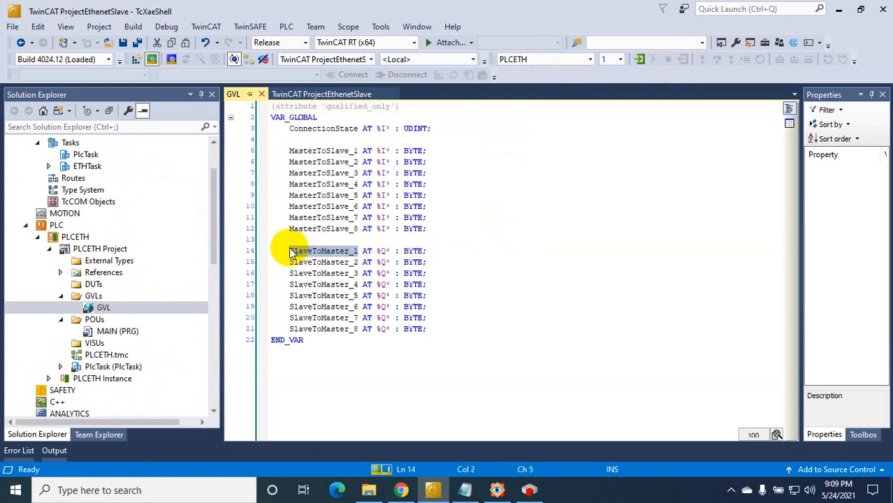
Step: Write the line GVL.SlaveToMaster_1 := SlaveToMaster_1 + 1; in the MAIN program and save the project
{"action": "left_click_drag", "start_coordinate": [215, 199], "coordinate": [215, 176]}
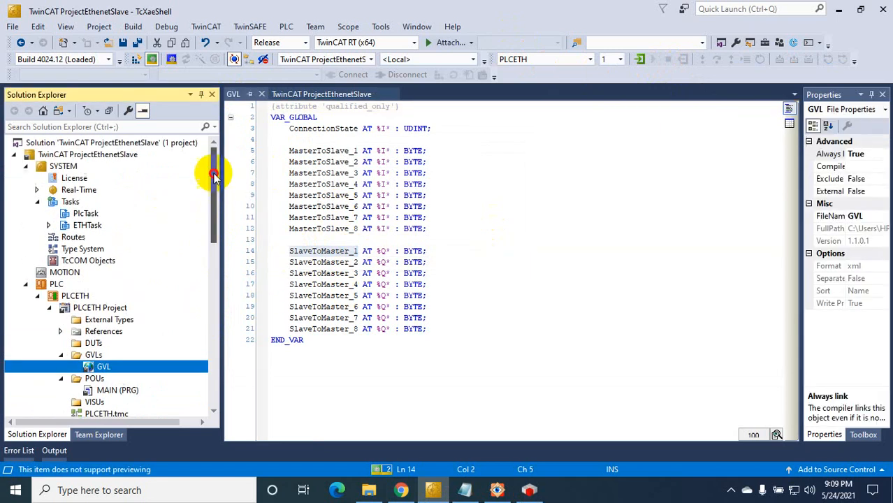
{"action": "scroll", "coordinate": [99, 353], "scroll_direction": "down", "scroll_amount": 3}
{"action": "left_click", "coordinate": [100, 275]}
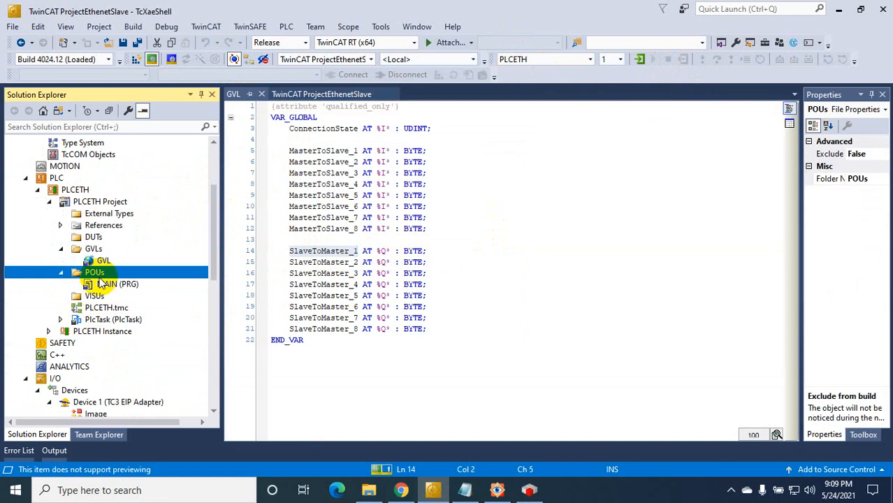
{"action": "double_click", "coordinate": [105, 284]}
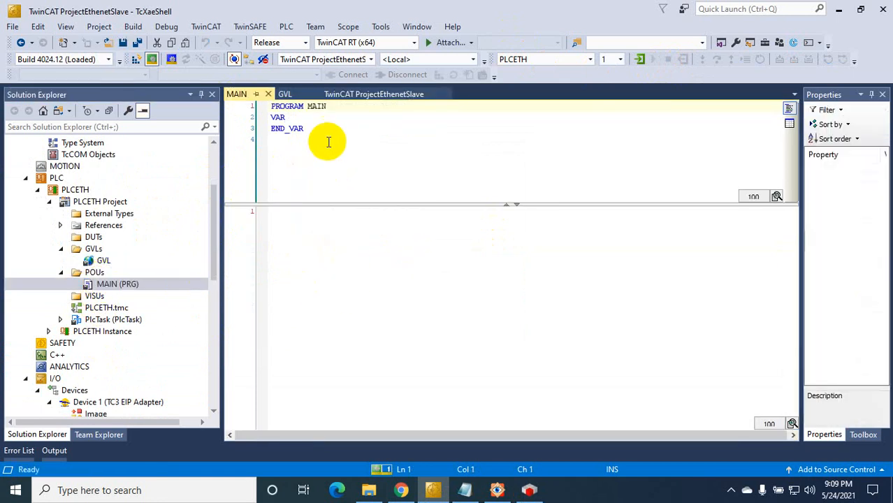
{"action": "left_click", "coordinate": [304, 236]}
{"action": "type", "text": "SlaveToMaster_1"}
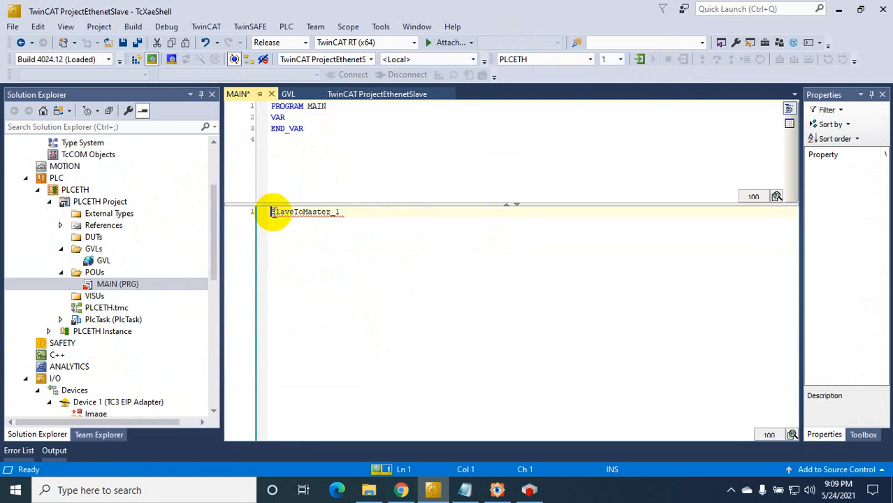
{"action": "type", "text": "."}
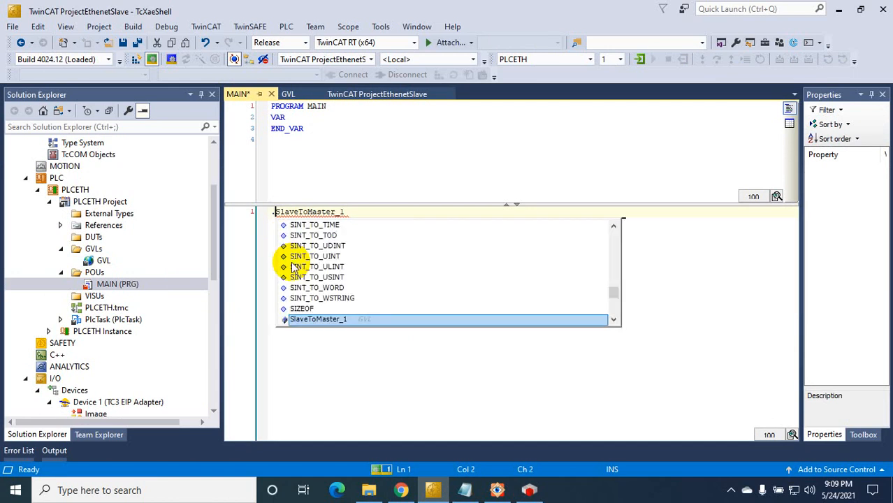
{"action": "double_click", "coordinate": [316, 318]}
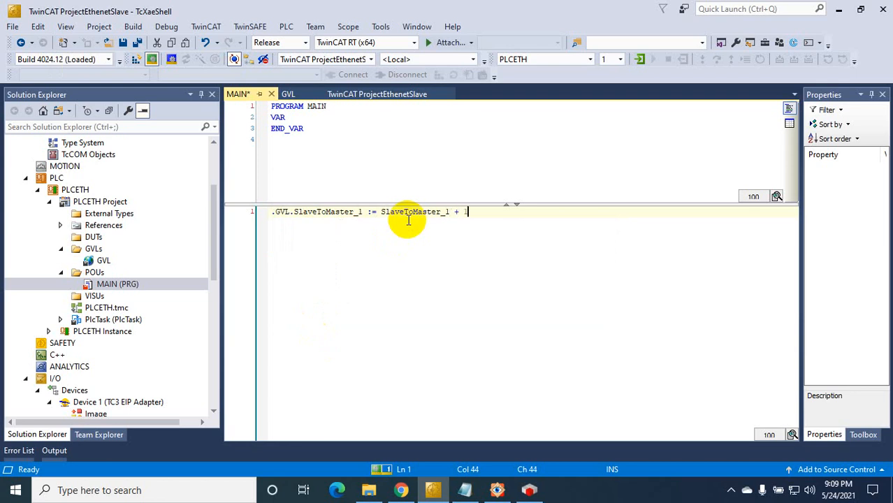
{"action": "left_click", "coordinate": [277, 211]}
{"action": "key", "text": "BackSpace"}
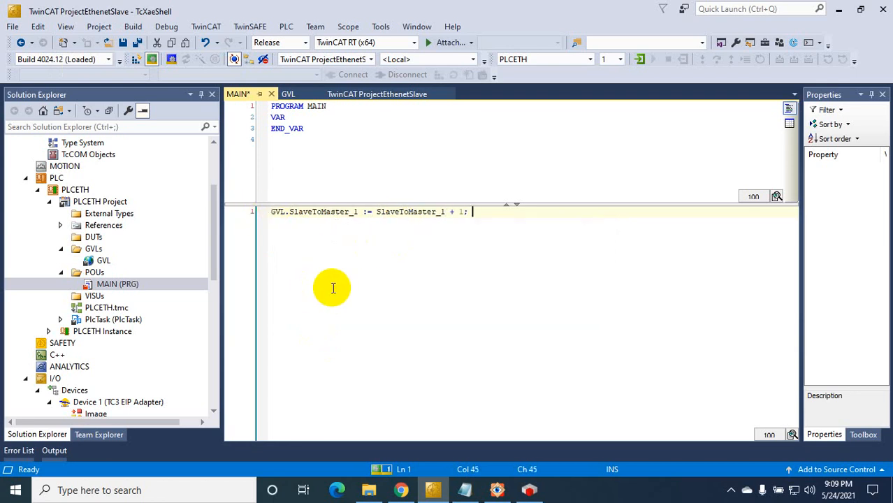
{"action": "left_click", "coordinate": [138, 43]}
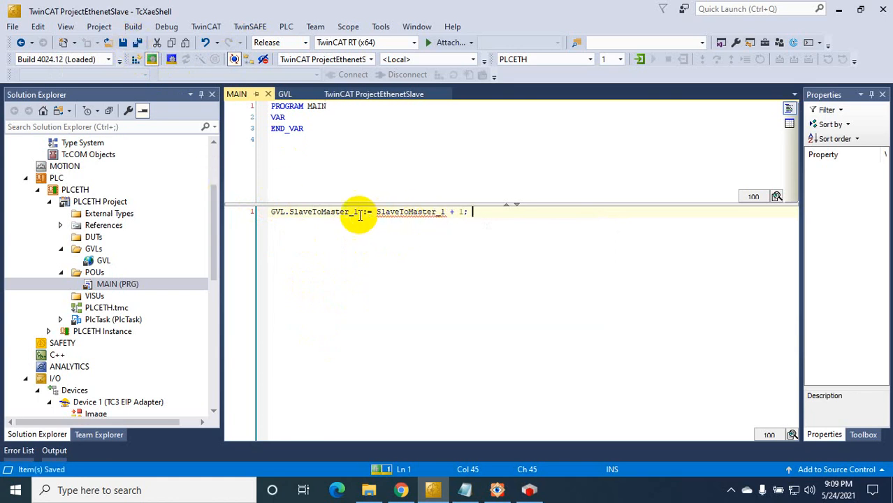
Step: Replace the SlaveToMaster_1 operand after the assignment in MAIN with GVL.SlaveToMaster_1, and save the project
{"action": "left_click_drag", "start_coordinate": [357, 213], "coordinate": [287, 214]}
{"action": "key", "text": "ctrl+c"}
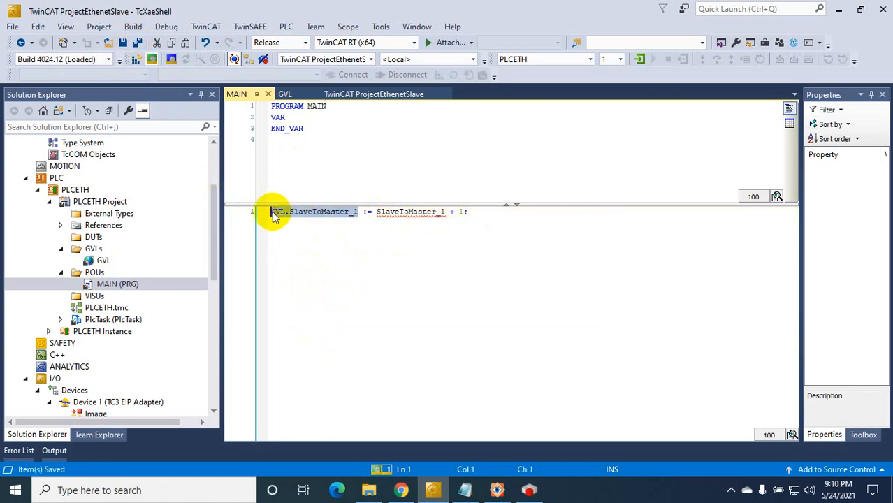
{"action": "left_click_drag", "start_coordinate": [444, 211], "coordinate": [376, 213]}
{"action": "type", "text": "GVL.SlaveToMaster_1"}
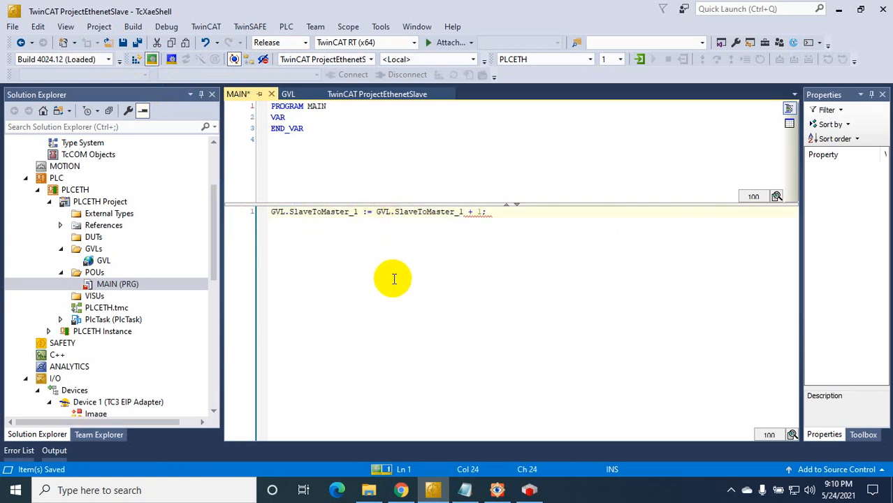
{"action": "left_click", "coordinate": [433, 269]}
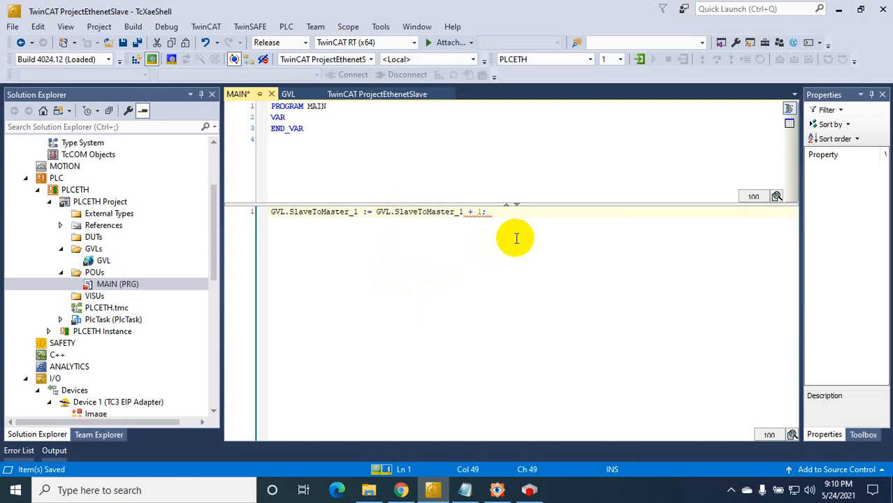
{"action": "left_click", "coordinate": [137, 42]}
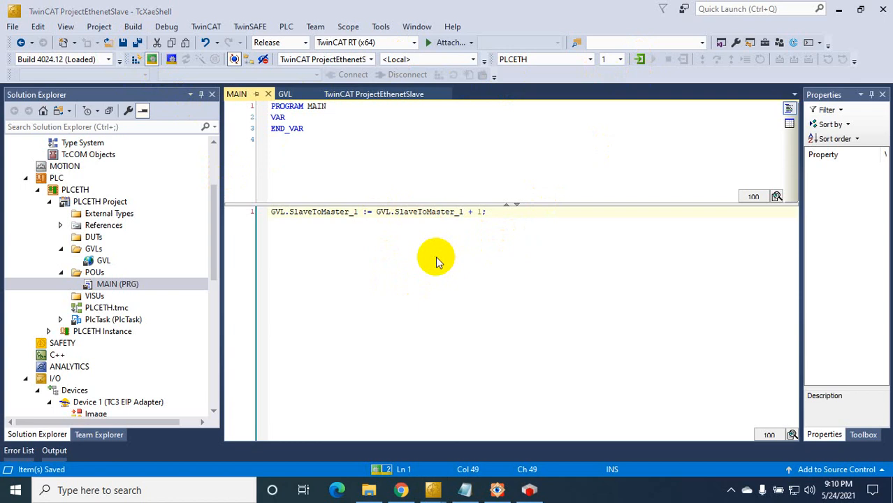
Step: Log in to the TwinCAT PLC with the Login with download option and start the program
{"action": "left_click", "coordinate": [338, 243]}
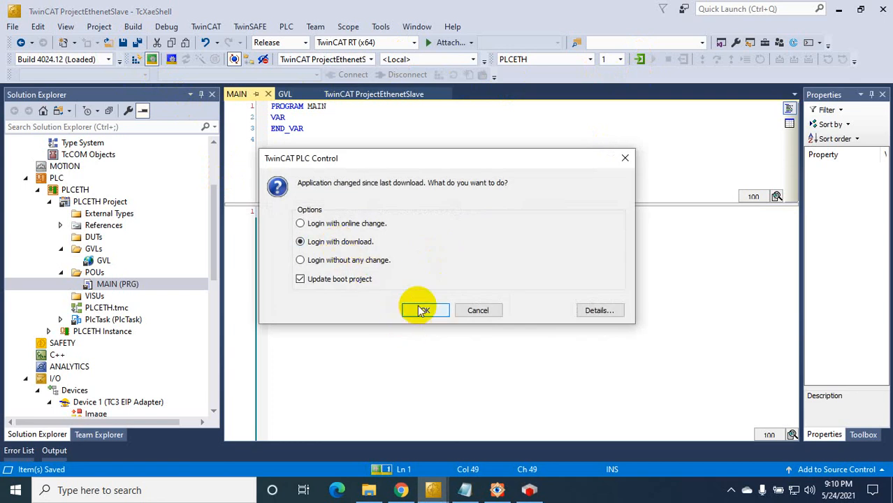
{"action": "left_click", "coordinate": [419, 310]}
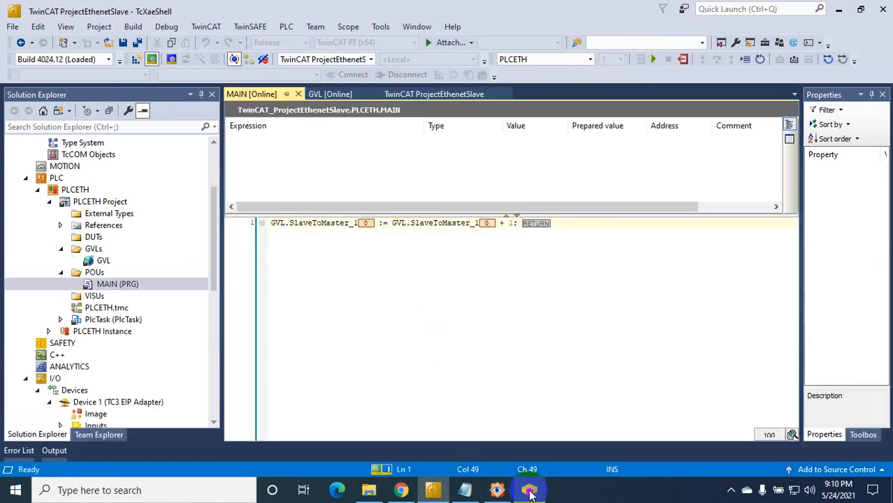
{"action": "left_click", "coordinate": [653, 59]}
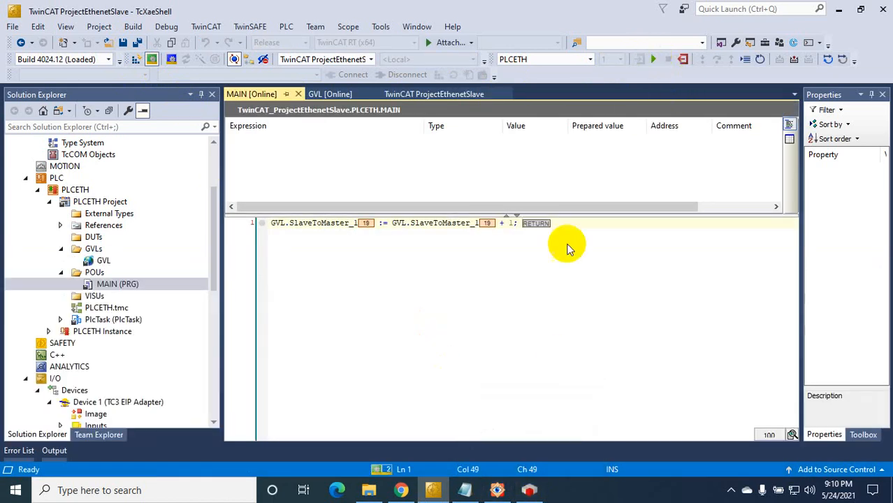
Step: Switch to CODESYS, open PLC_PRG at the %QB8 increment line, and log out of the controller
{"action": "left_click", "coordinate": [529, 490]}
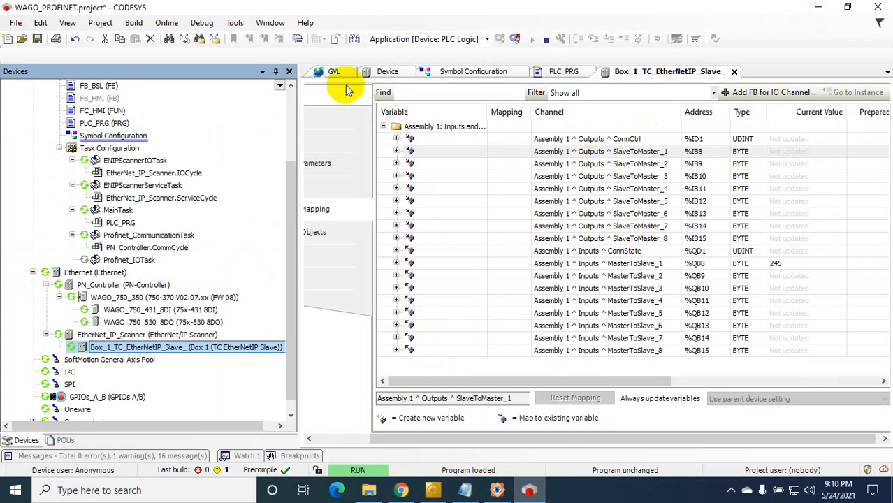
{"action": "left_click", "coordinate": [556, 73]}
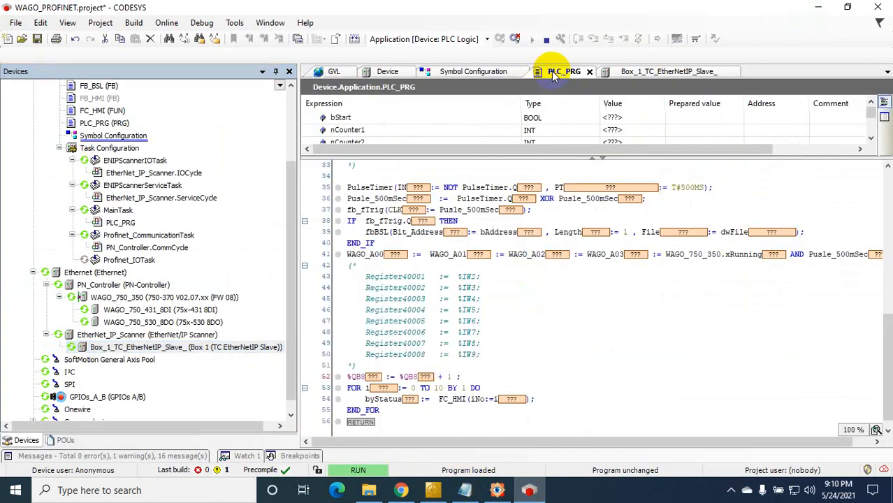
{"action": "left_click", "coordinate": [460, 376]}
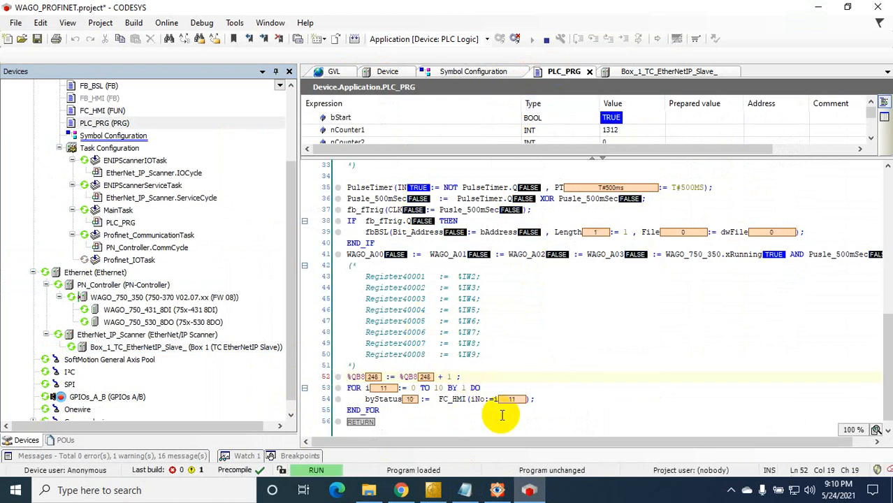
{"action": "left_click", "coordinate": [515, 38]}
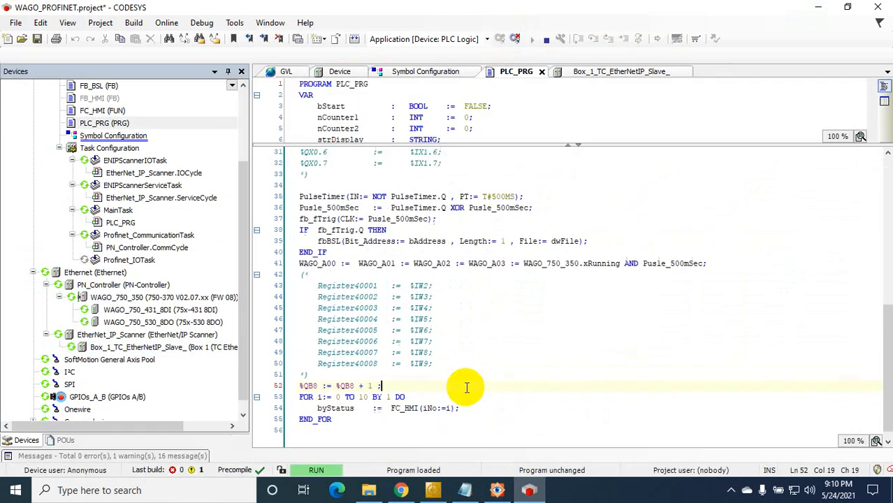
Step: Add the line SlaveToMaster_1 := %IB8; below the %QB8 increment in PLC_PRG, copying the variable name from the GVL
{"action": "key", "text": "Return"}
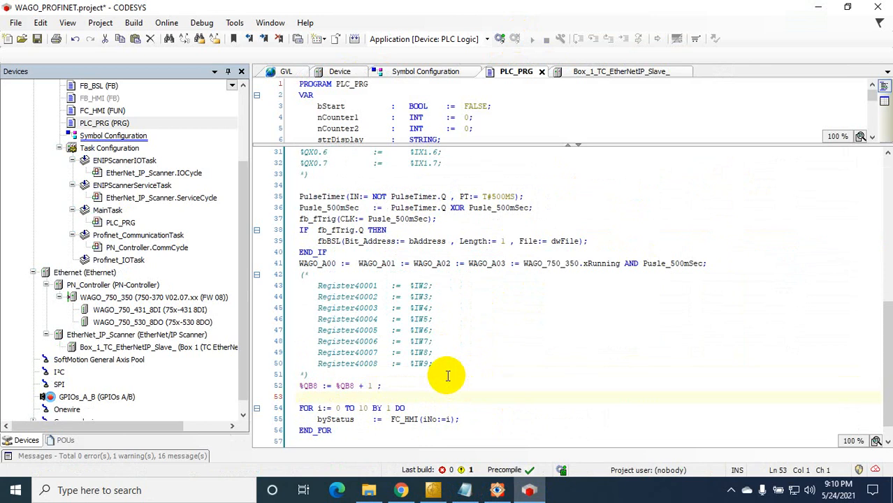
{"action": "left_click", "coordinate": [284, 71]}
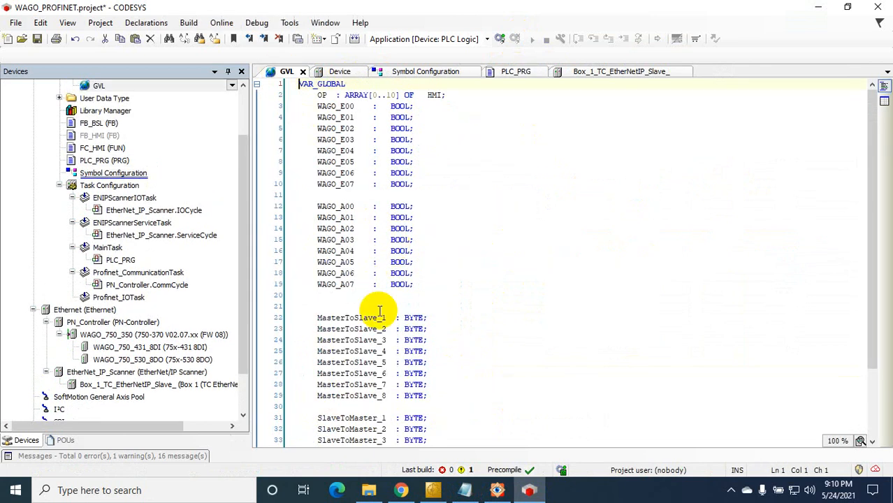
{"action": "scroll", "coordinate": [366, 391], "scroll_direction": "down", "scroll_amount": 1}
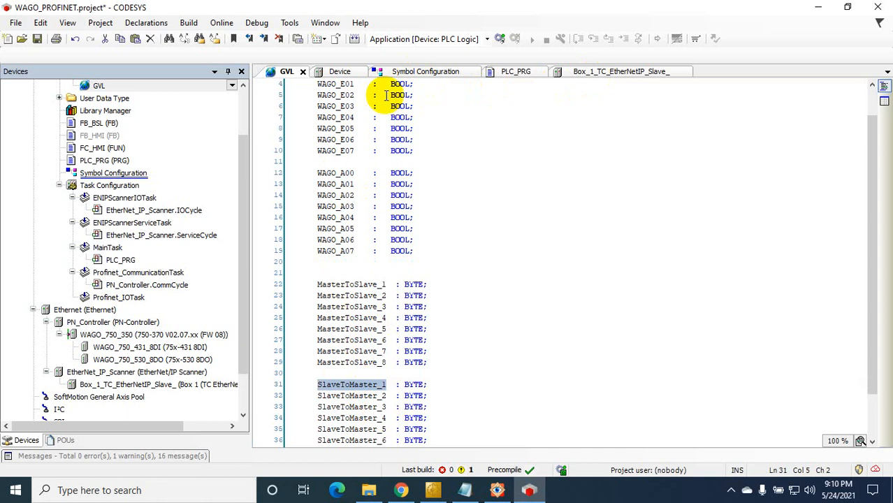
{"action": "left_click", "coordinate": [515, 72]}
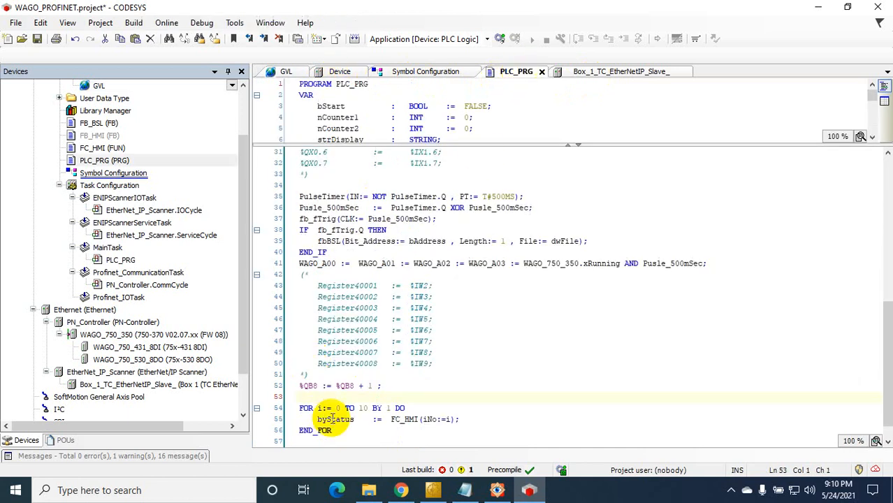
{"action": "key", "text": "ctrl+v"}
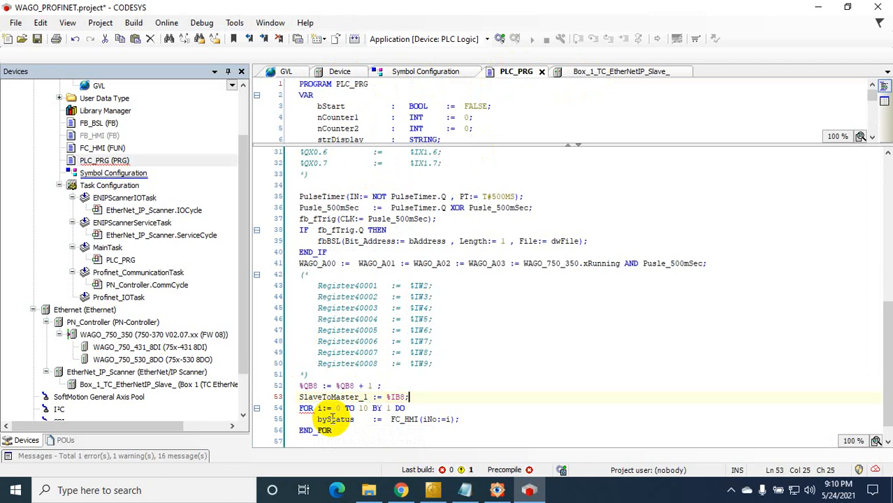
Step: Check the SlaveToMaster_1 address in the slave's I/O mapping, return to PLC_PRG, and save the project
{"action": "left_click", "coordinate": [638, 71]}
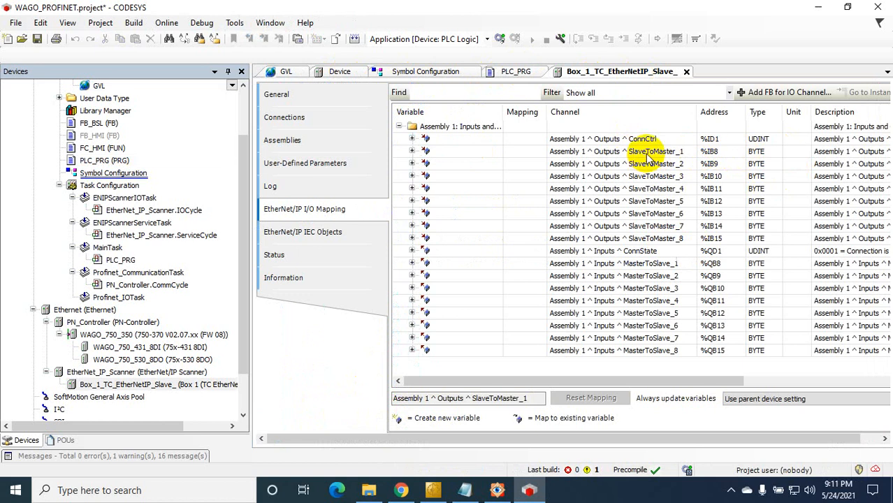
{"action": "left_click", "coordinate": [508, 72]}
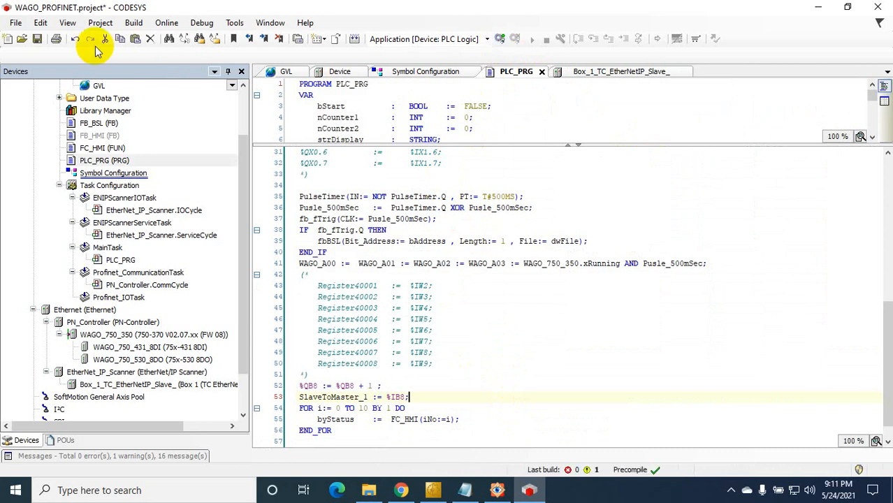
{"action": "left_click", "coordinate": [36, 39]}
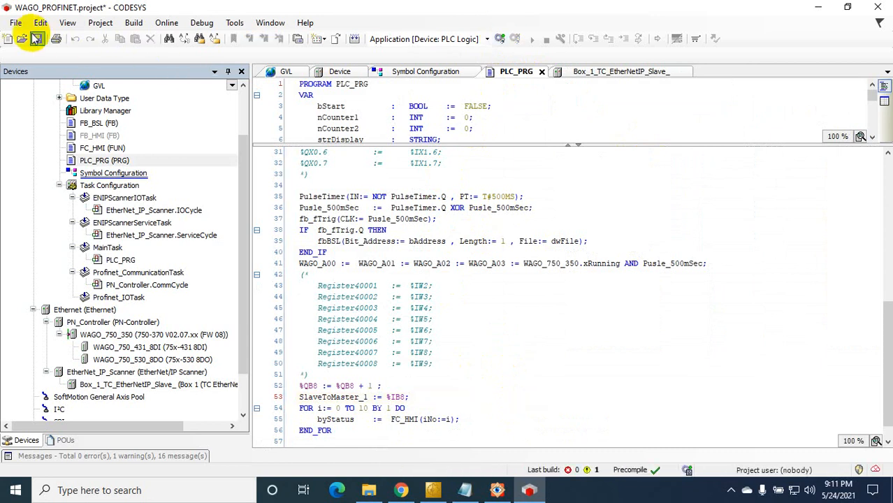
Step: Log in to the controller using the Login with download option with Update boot application enabled
{"action": "left_click", "coordinate": [500, 39]}
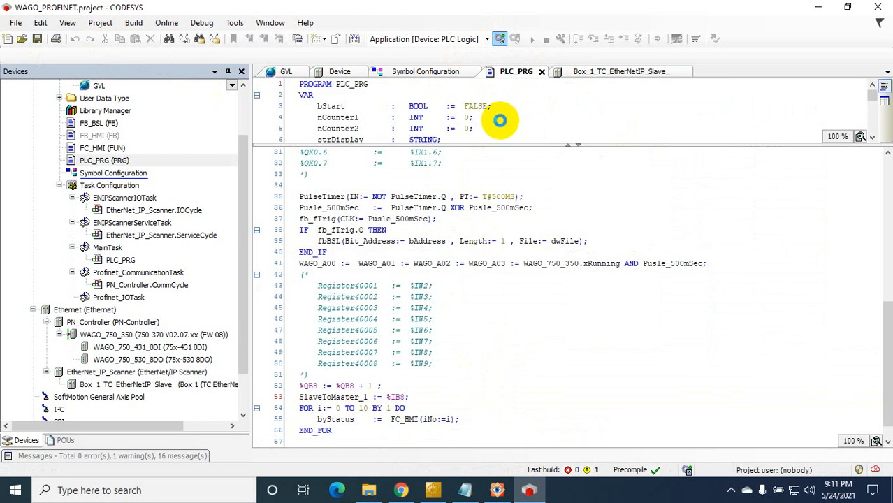
{"action": "left_click", "coordinate": [341, 242]}
{"action": "left_click", "coordinate": [350, 279]}
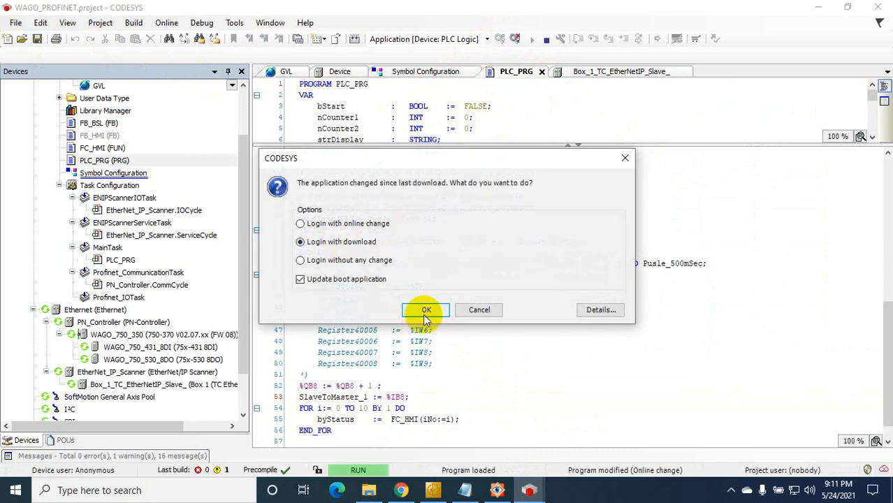
{"action": "left_click", "coordinate": [426, 310]}
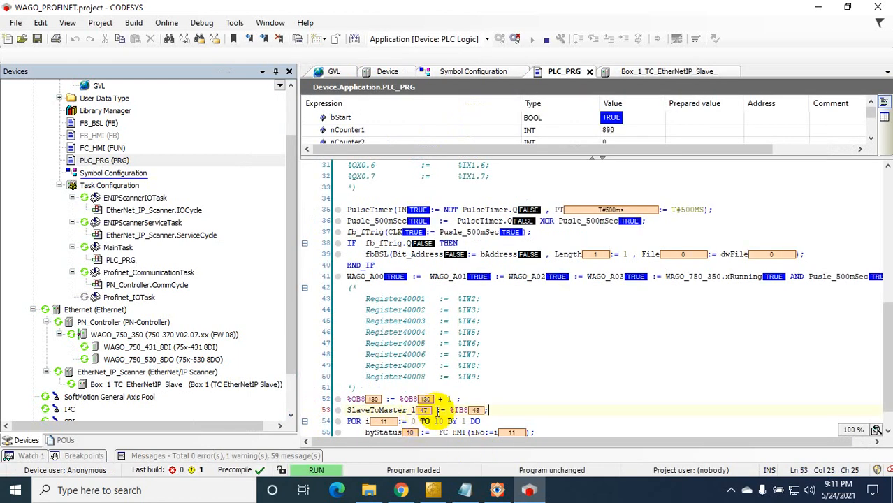
Step: Compare the live SlaveToMaster_1 value in the TwinCAT MAIN program with the one in the CODESYS PLC_PRG
{"action": "left_click", "coordinate": [729, 493]}
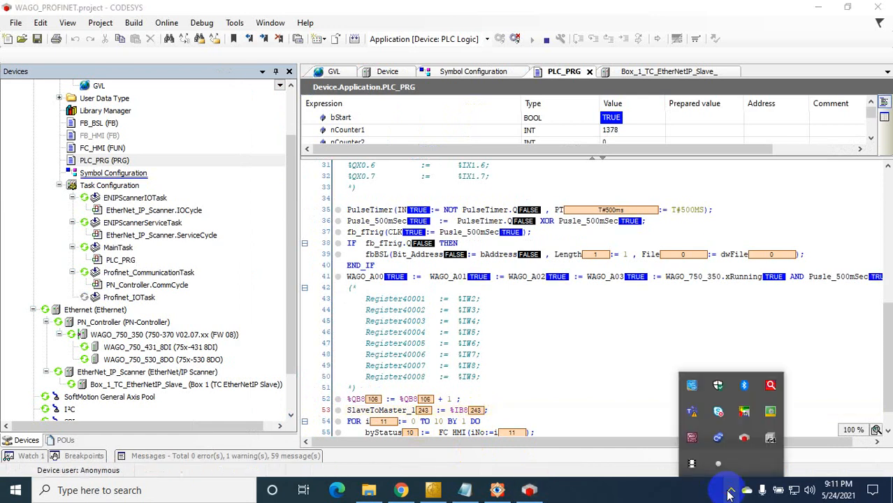
{"action": "left_click", "coordinate": [408, 423]}
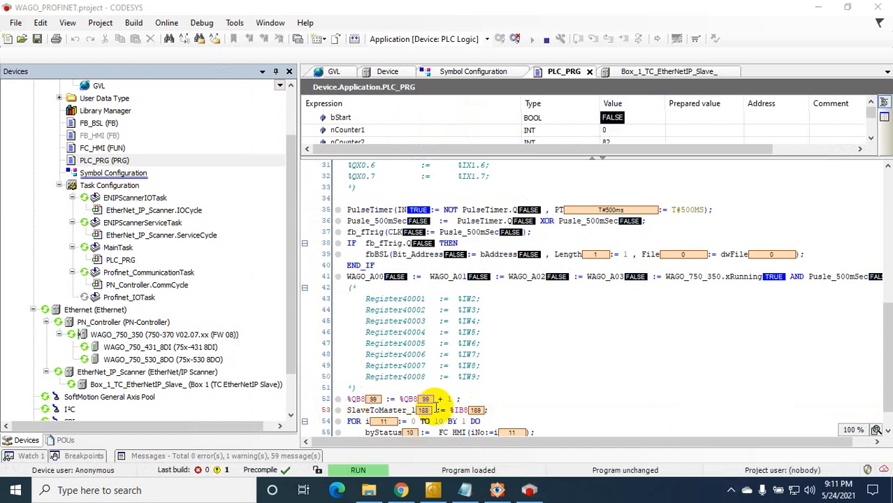
{"action": "left_click", "coordinate": [433, 490]}
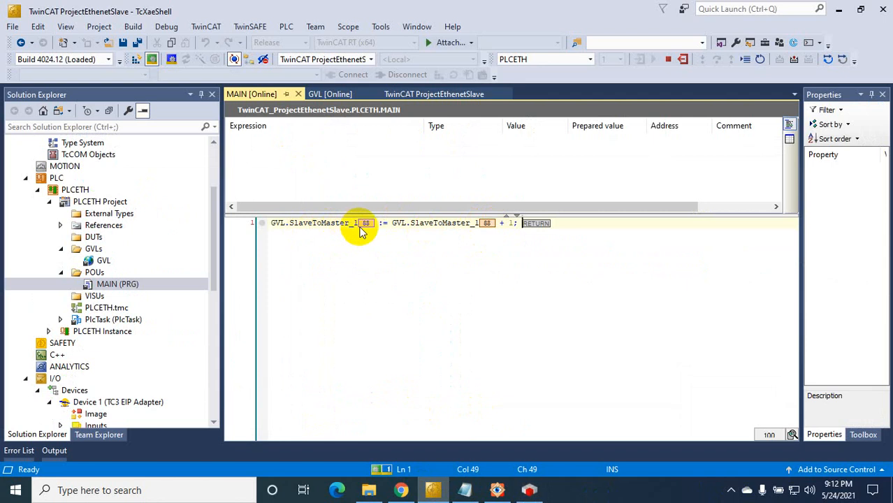
{"action": "left_click", "coordinate": [530, 490]}
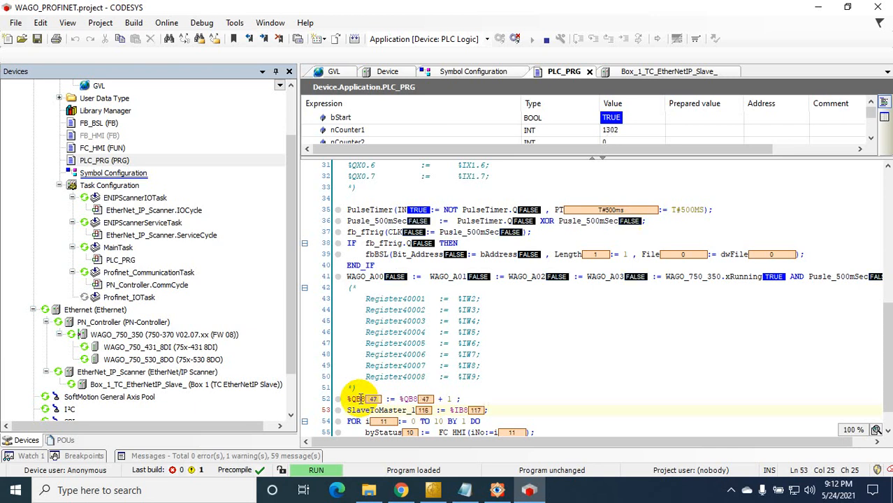
Step: Check the live channel values in the CODESYS slave's EtherNet/IP I/O mapping, and switch to TwinCAT to view the variable's online value graph
{"action": "left_click", "coordinate": [664, 71]}
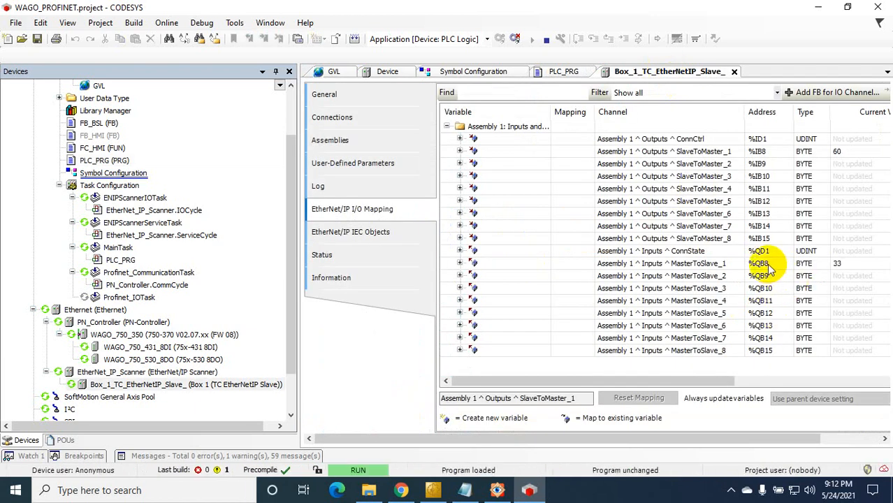
{"action": "left_click", "coordinate": [432, 490]}
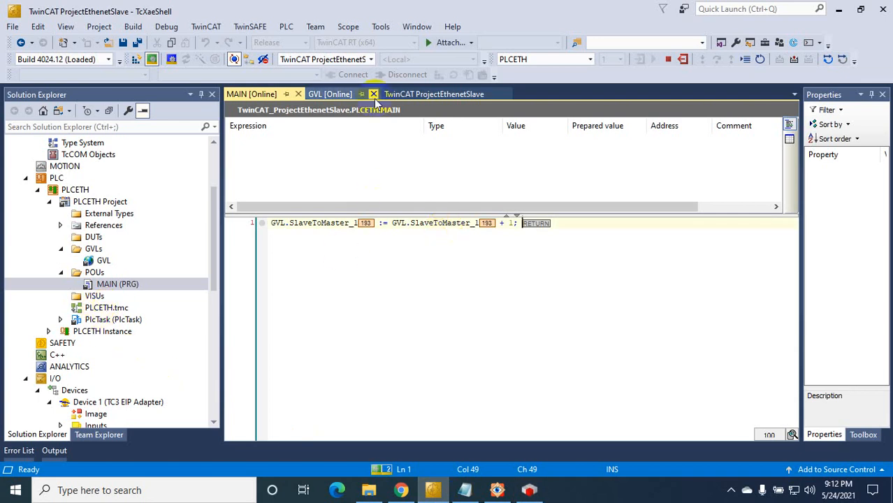
{"action": "left_click", "coordinate": [434, 94]}
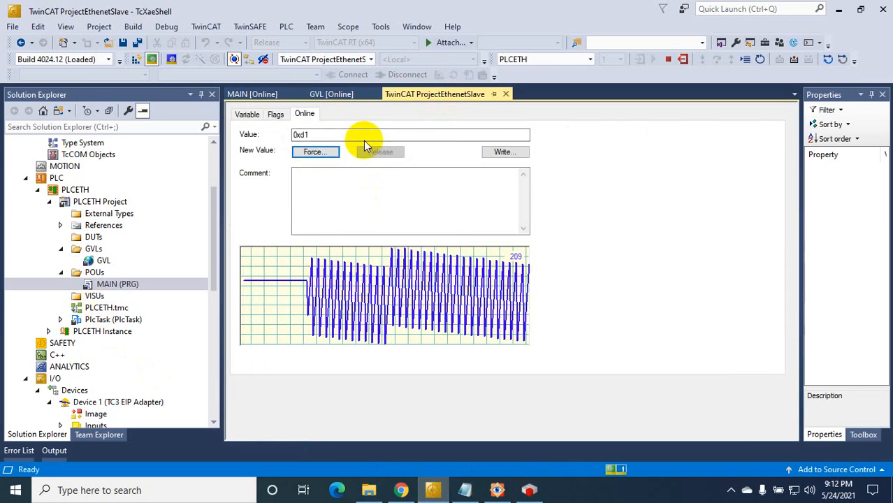
{"action": "left_click_drag", "start_coordinate": [211, 249], "coordinate": [220, 344]}
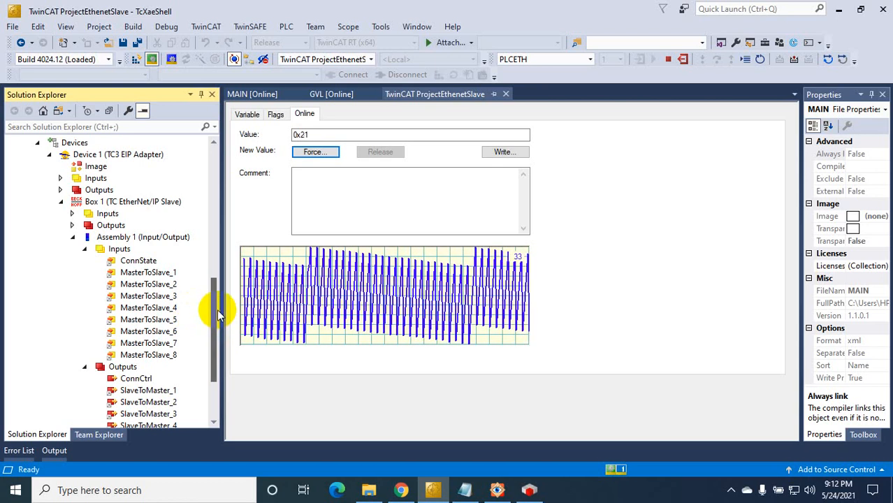
{"action": "left_click_drag", "start_coordinate": [215, 309], "coordinate": [209, 176]}
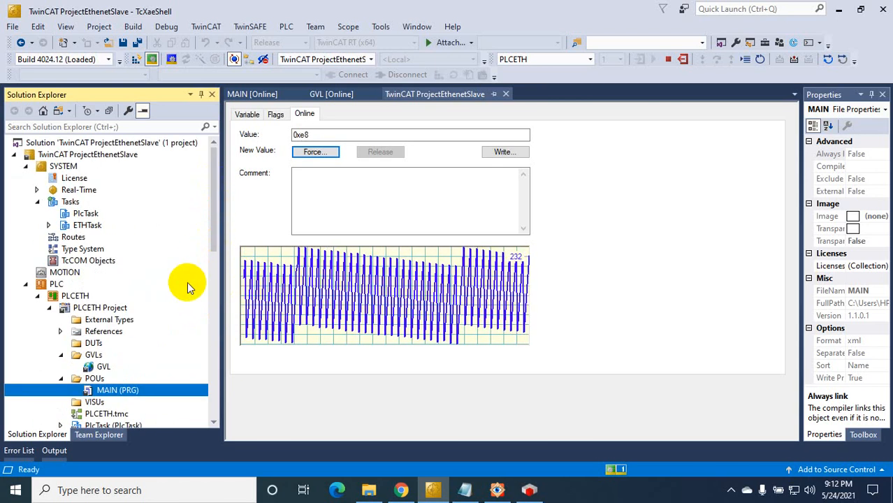
{"action": "left_click_drag", "start_coordinate": [215, 225], "coordinate": [216, 271]}
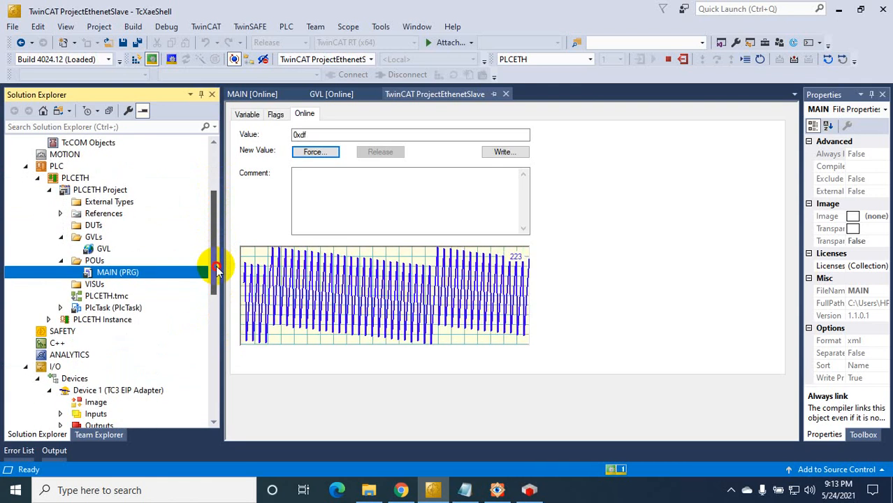
{"action": "left_click_drag", "start_coordinate": [216, 271], "coordinate": [216, 330]}
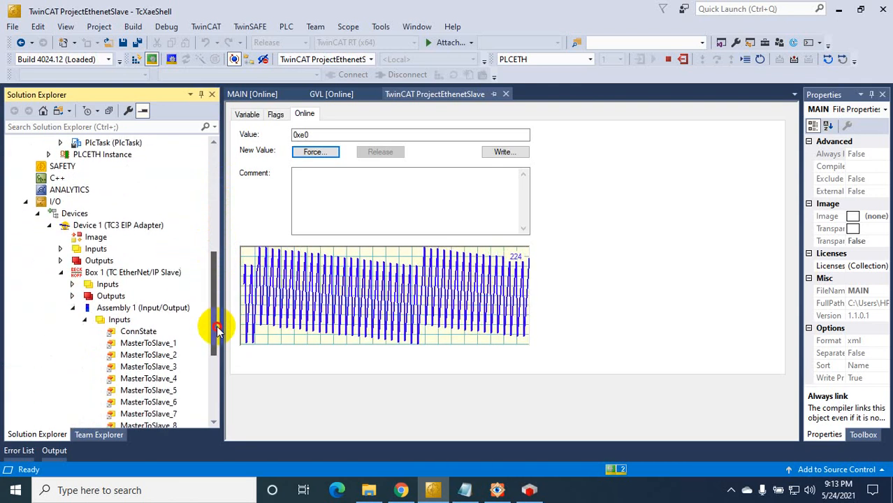